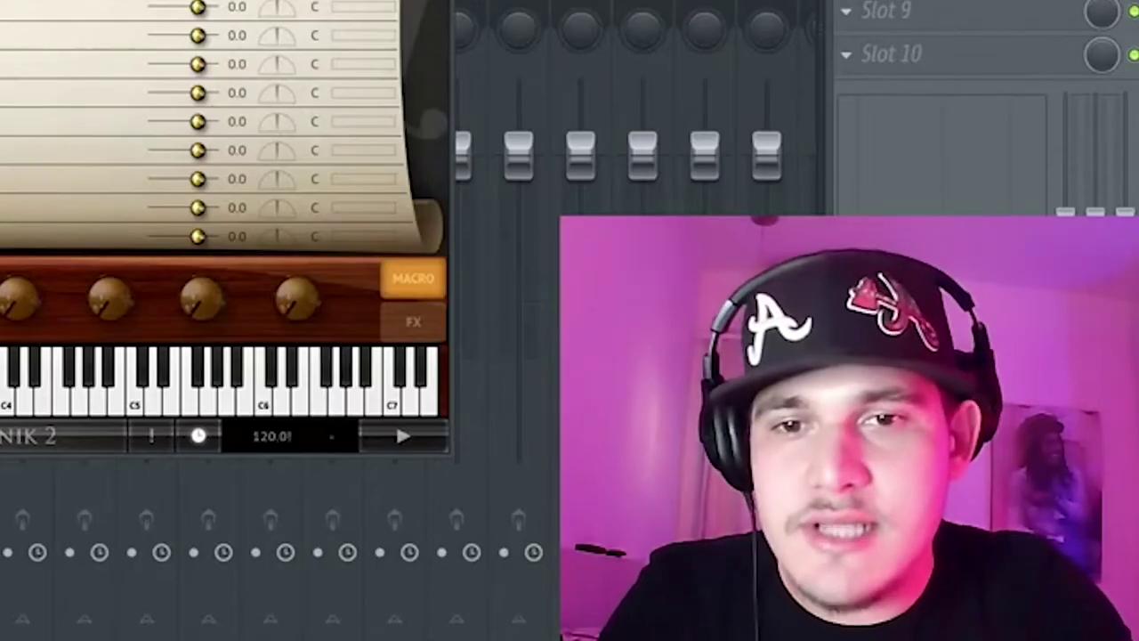
- Load the Vibraphone Hard instrument from the Chromatic category into the first part of Philharmonik 2
{"action": "left_click", "coordinate": [309, 274]}
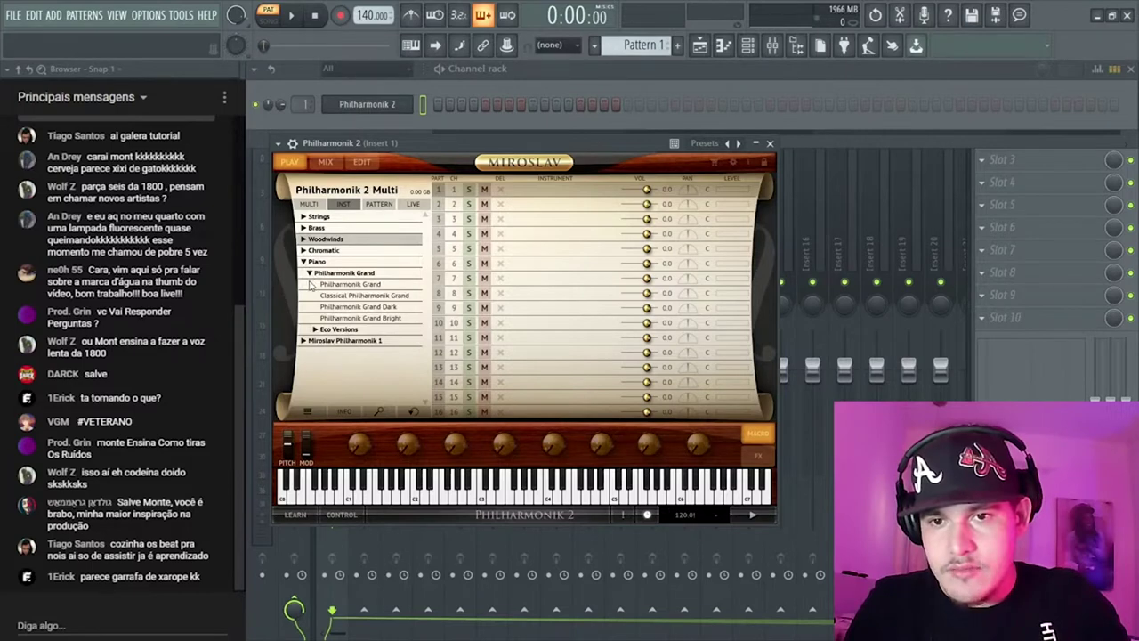
{"action": "left_click", "coordinate": [304, 251]}
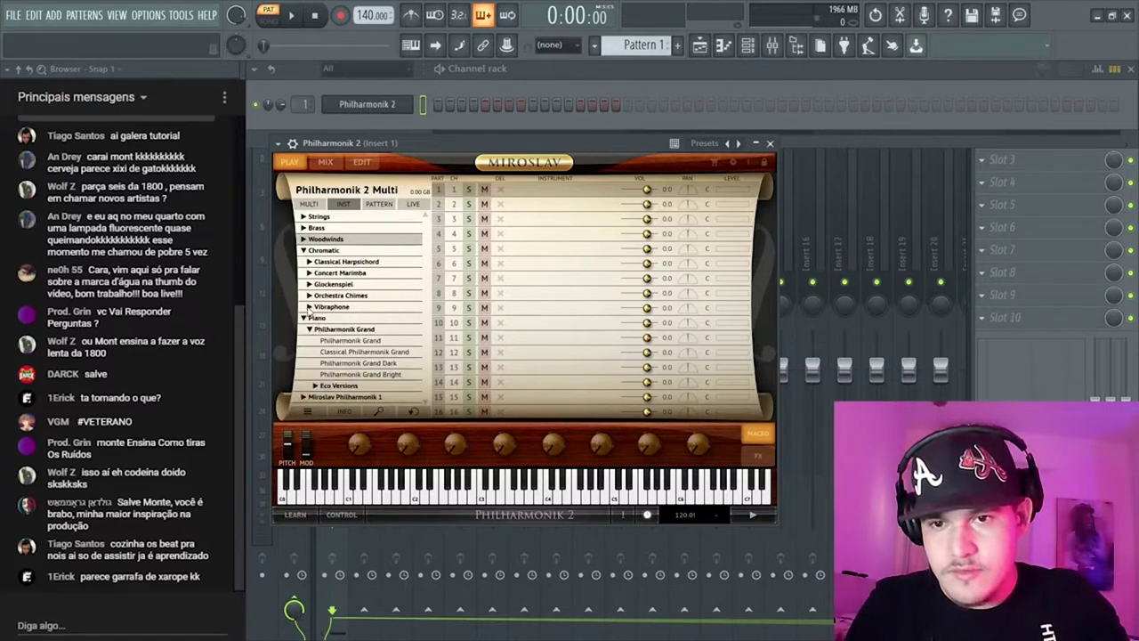
{"action": "double_click", "coordinate": [329, 330]}
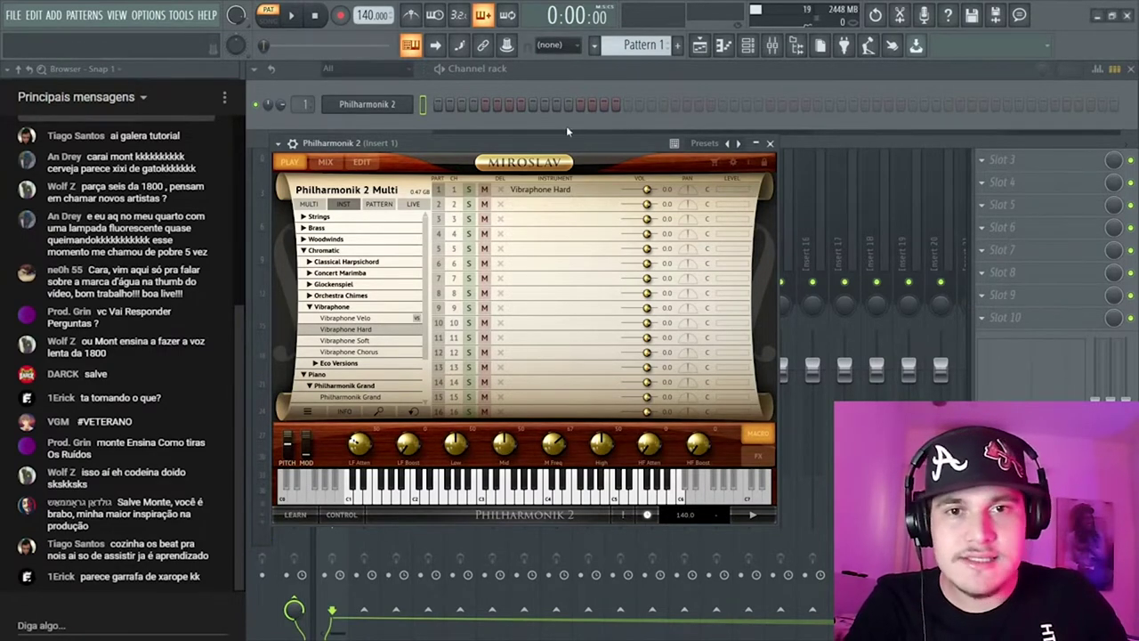
- Sketch a short melody of C#5, D5 and F#5 notes in the Philharmonik 2 piano roll and play it back
{"action": "key", "text": "F7"}
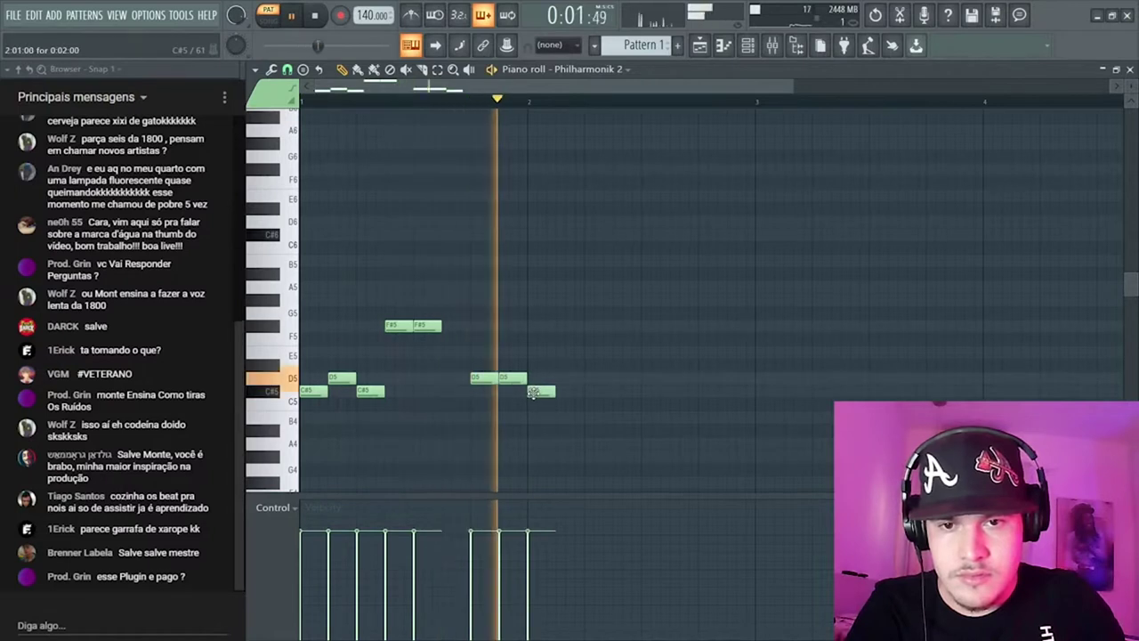
{"action": "left_click", "coordinate": [534, 392]}
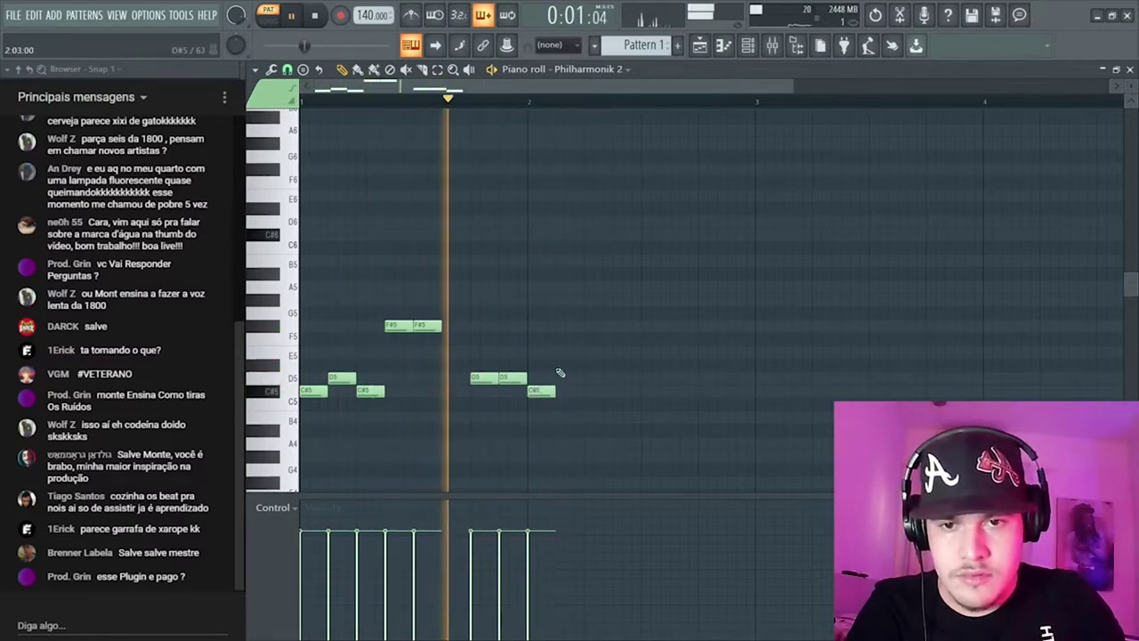
{"action": "key", "text": "space"}
{"action": "key", "text": "space"}
{"action": "key", "text": "space"}
{"action": "key", "text": "space"}
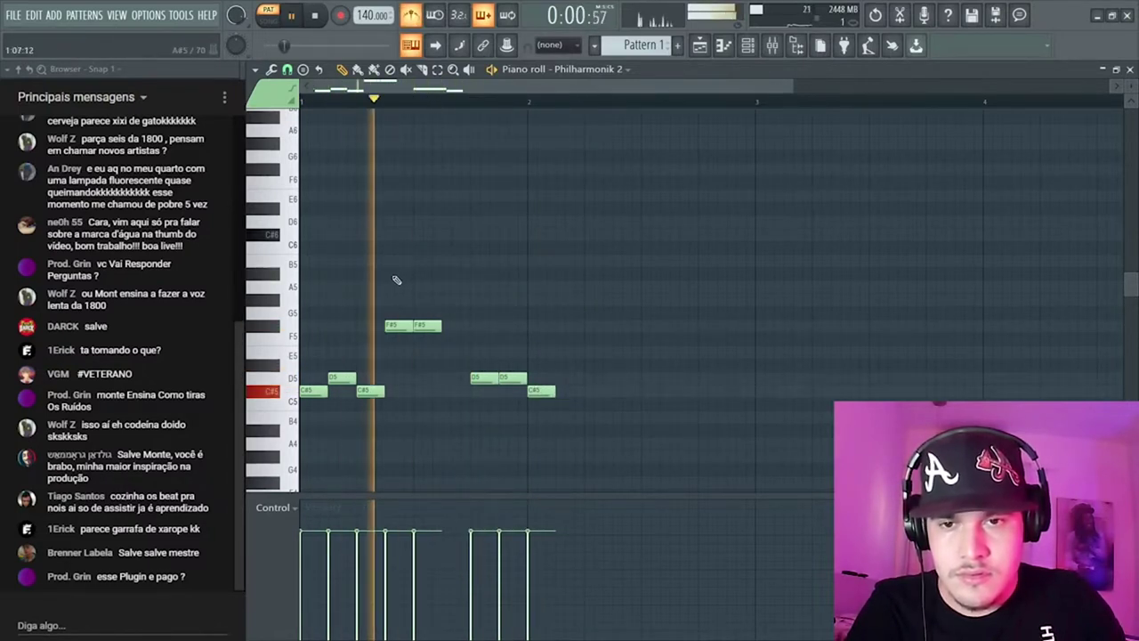
{"action": "key", "text": "space"}
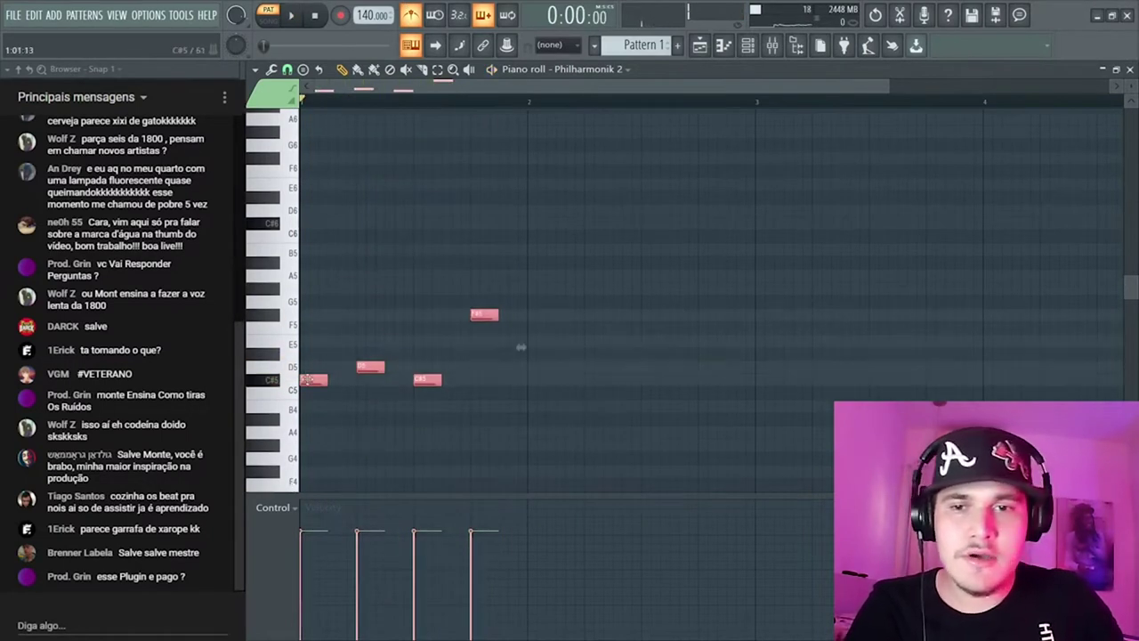
- Duplicate the four-note phrase C#5, D5, C#5, F#5 into bar 2 and select the copied notes
{"action": "key", "text": "ctrl+b"}
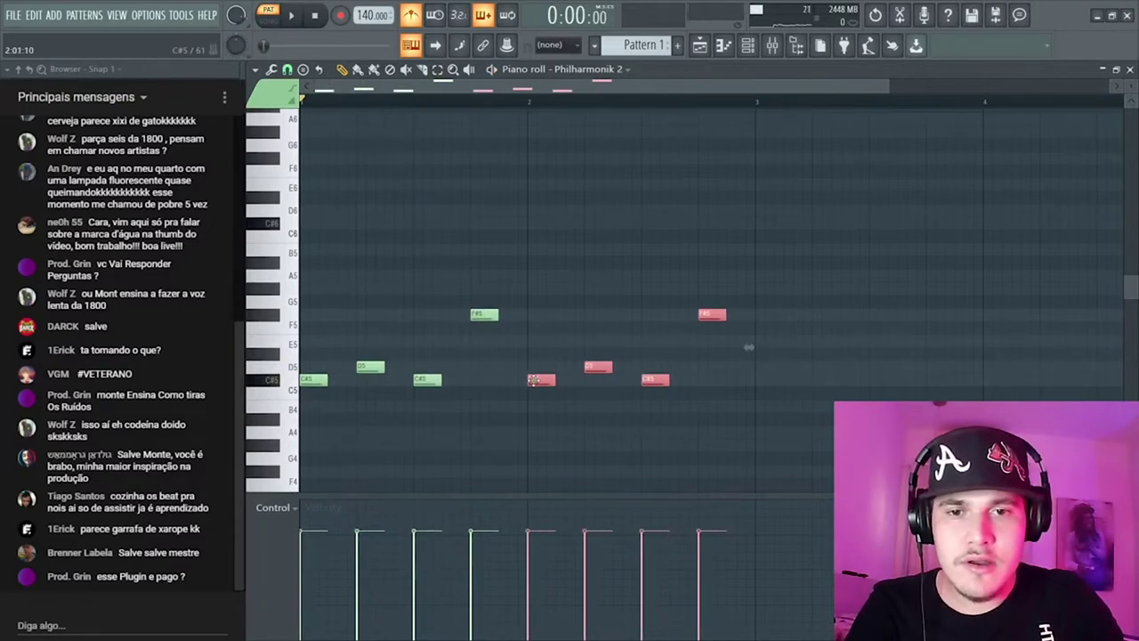
{"action": "left_click_drag", "start_coordinate": [540, 381], "coordinate": [816, 385]}
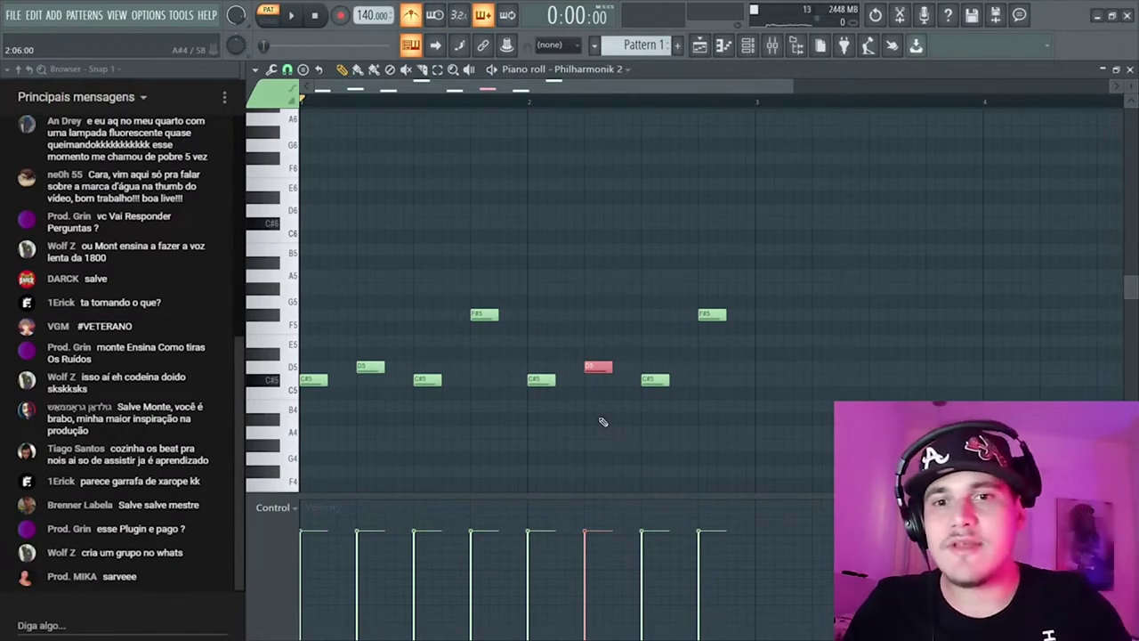
{"action": "left_click_drag", "start_coordinate": [758, 243], "coordinate": [533, 450]}
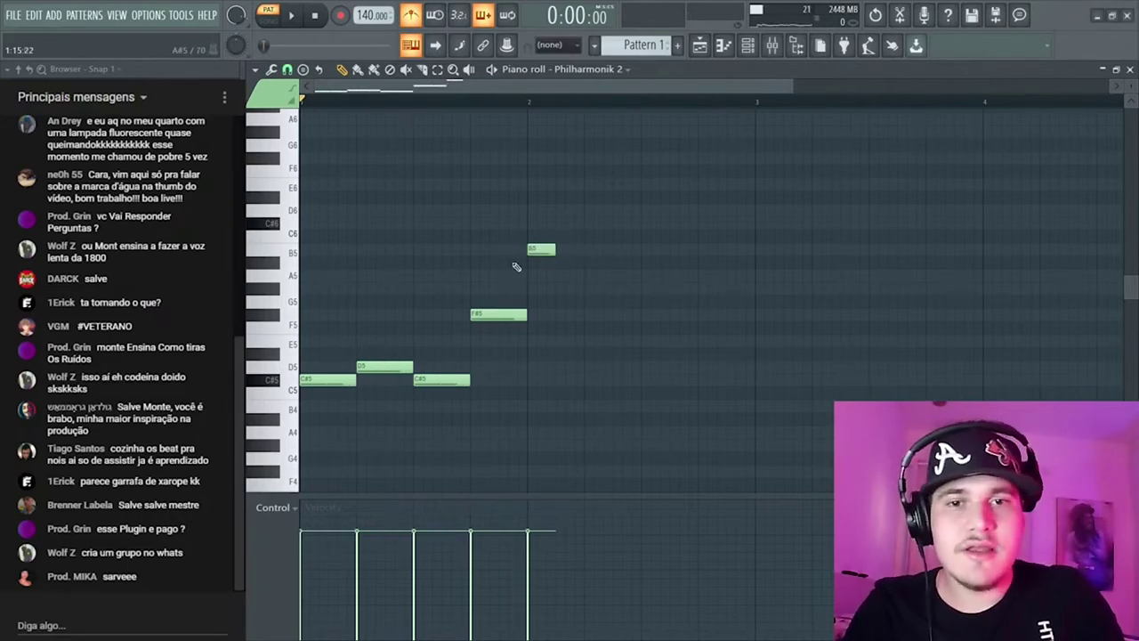
- Duplicate the one-bar phrase C#5, D5, C#5, F#5 repeatedly until it fills the piano roll through bar 24
{"action": "key", "text": "ctrl+b"}
{"action": "key", "text": "ctrl+b"}
{"action": "key", "text": "ctrl+b"}
{"action": "scroll", "coordinate": [542, 277], "scroll_direction": "down", "scroll_amount": 5}
{"action": "key", "text": "ctrl+b"}
{"action": "key", "text": "ctrl+b"}
{"action": "key", "text": "ctrl+b"}
{"action": "key", "text": "ctrl+b"}
{"action": "key", "text": "ctrl+b"}
{"action": "key", "text": "ctrl+b"}
{"action": "key", "text": "ctrl+b"}
{"action": "key", "text": "ctrl+b"}
{"action": "key", "text": "ctrl+b"}
{"action": "key", "text": "ctrl+b"}
{"action": "key", "text": "ctrl+b"}
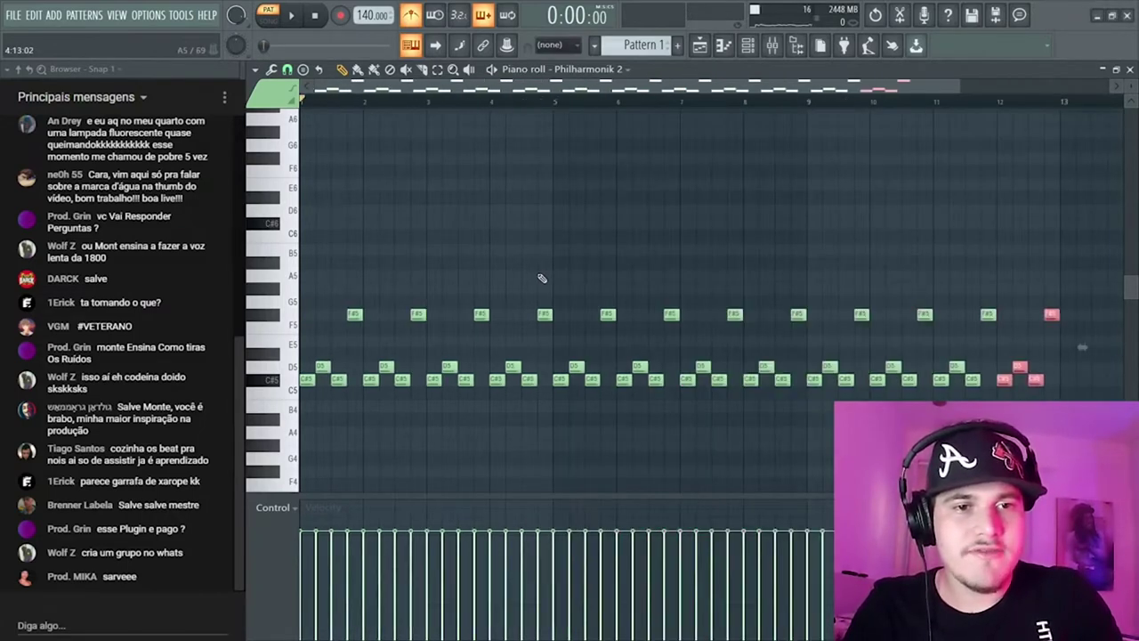
{"action": "scroll", "coordinate": [542, 278], "scroll_direction": "down", "scroll_amount": 2}
{"action": "key", "text": "ctrl+b"}
{"action": "key", "text": "ctrl+b"}
{"action": "key", "text": "ctrl+b"}
{"action": "key", "text": "ctrl+b"}
{"action": "key", "text": "ctrl+b"}
{"action": "key", "text": "ctrl+b"}
{"action": "scroll", "coordinate": [560, 276], "scroll_direction": "down", "scroll_amount": 2}
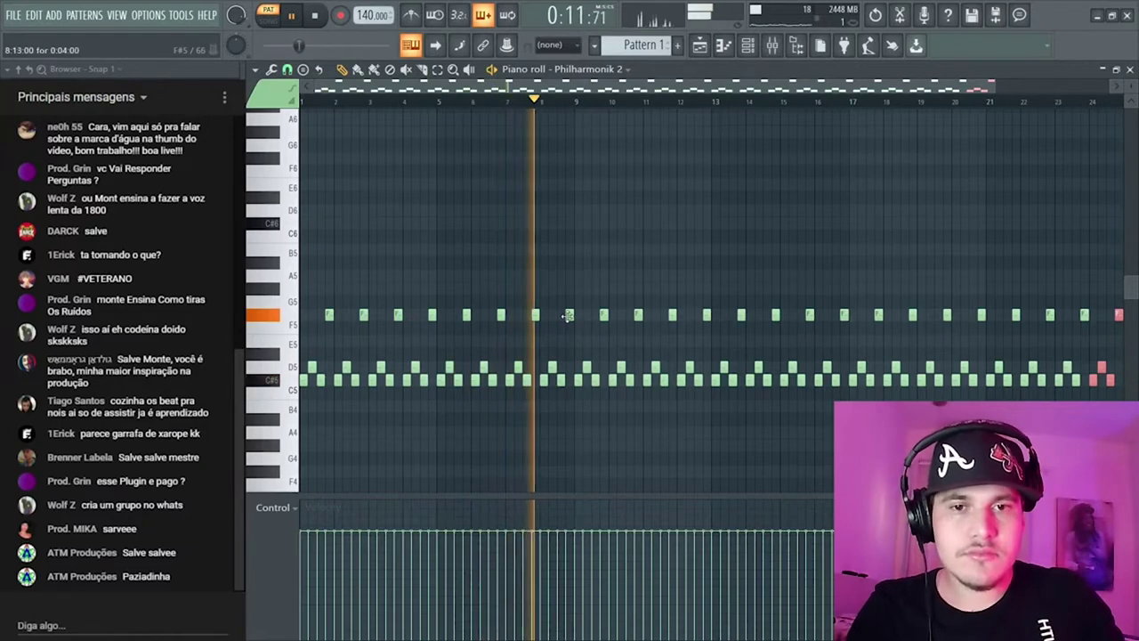
- Stop playback, remove the C#5 note at the start of bar 8, and try an A5 there before removing it
{"action": "key", "text": "space"}
{"action": "scroll", "coordinate": [565, 372], "scroll_direction": "up", "scroll_amount": 3}
{"action": "left_click", "coordinate": [520, 276]}
{"action": "right_click", "coordinate": [523, 380]}
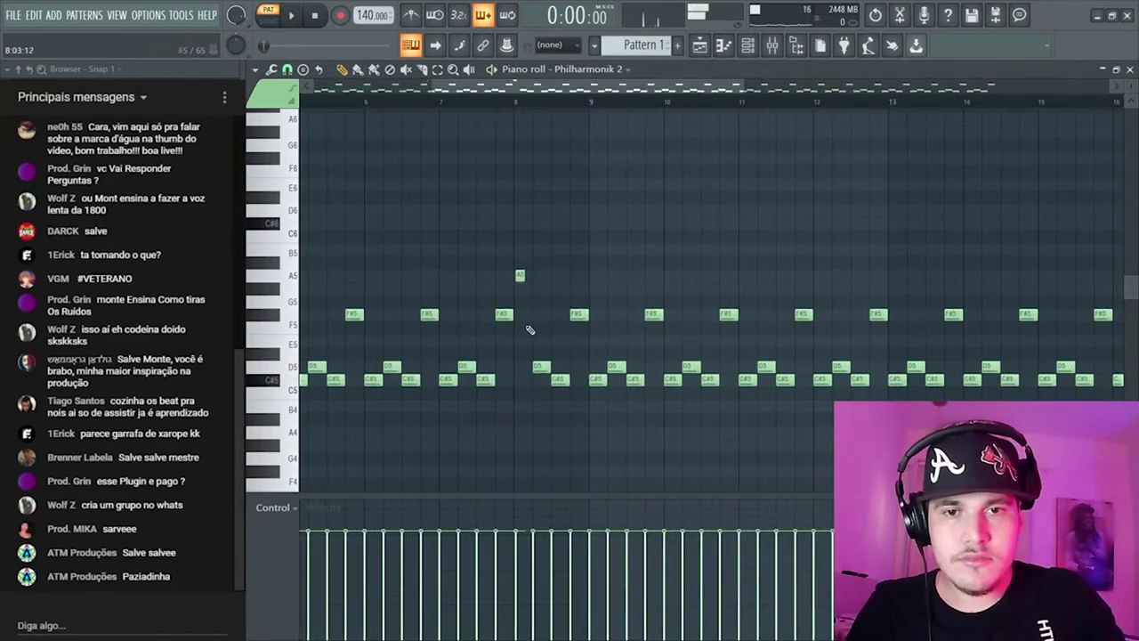
{"action": "right_click", "coordinate": [520, 276]}
- Delete the repeated phrase notes that follow the first note of bar 9
{"action": "scroll", "coordinate": [503, 293], "scroll_direction": "down", "scroll_amount": 3}
{"action": "left_click_drag", "start_coordinate": [1000, 247], "coordinate": [560, 412]}
{"action": "key", "text": "Delete"}
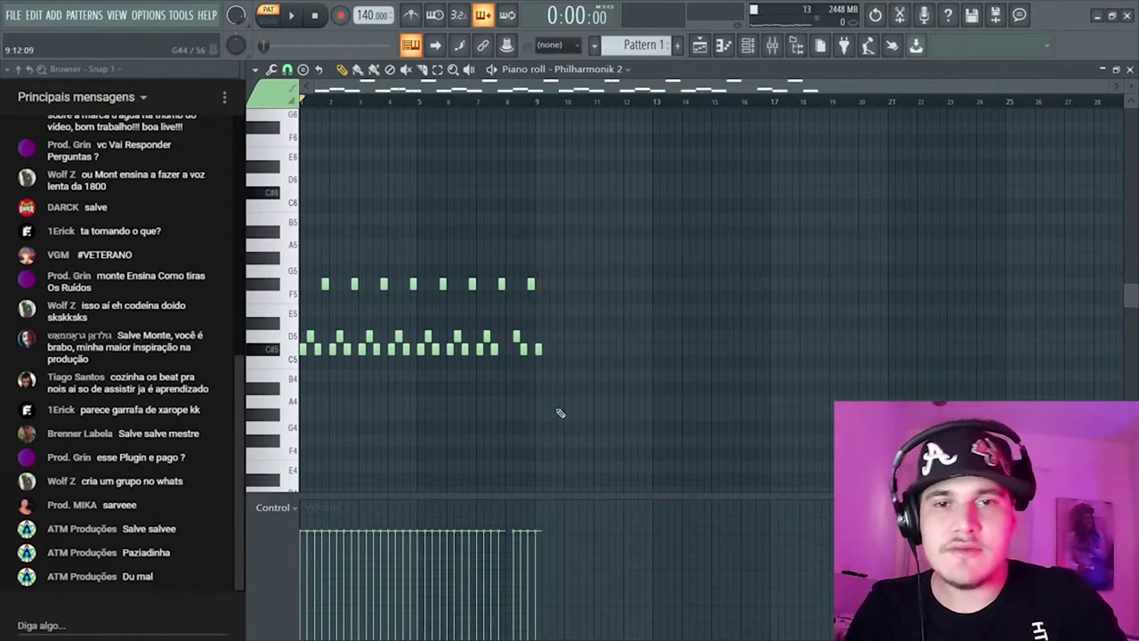
- Place a short A5 note followed by a short G#5 note at the start of bar 8
{"action": "scroll", "coordinate": [788, 285], "scroll_direction": "up", "scroll_amount": 6}
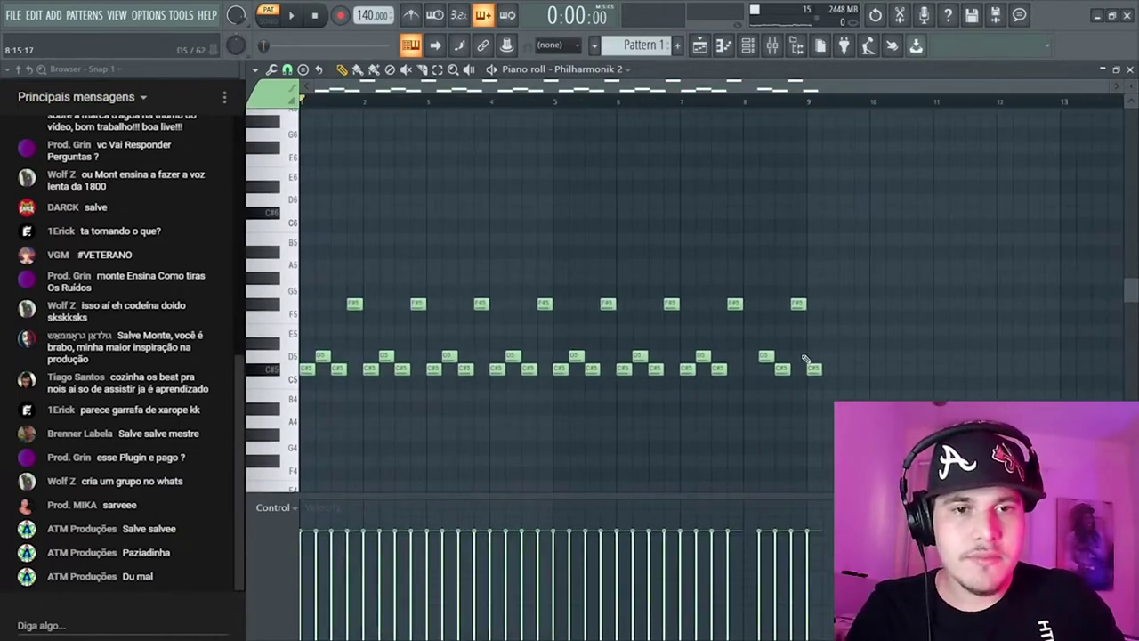
{"action": "scroll", "coordinate": [785, 290], "scroll_direction": "up", "scroll_amount": 2}
{"action": "left_click", "coordinate": [798, 264]}
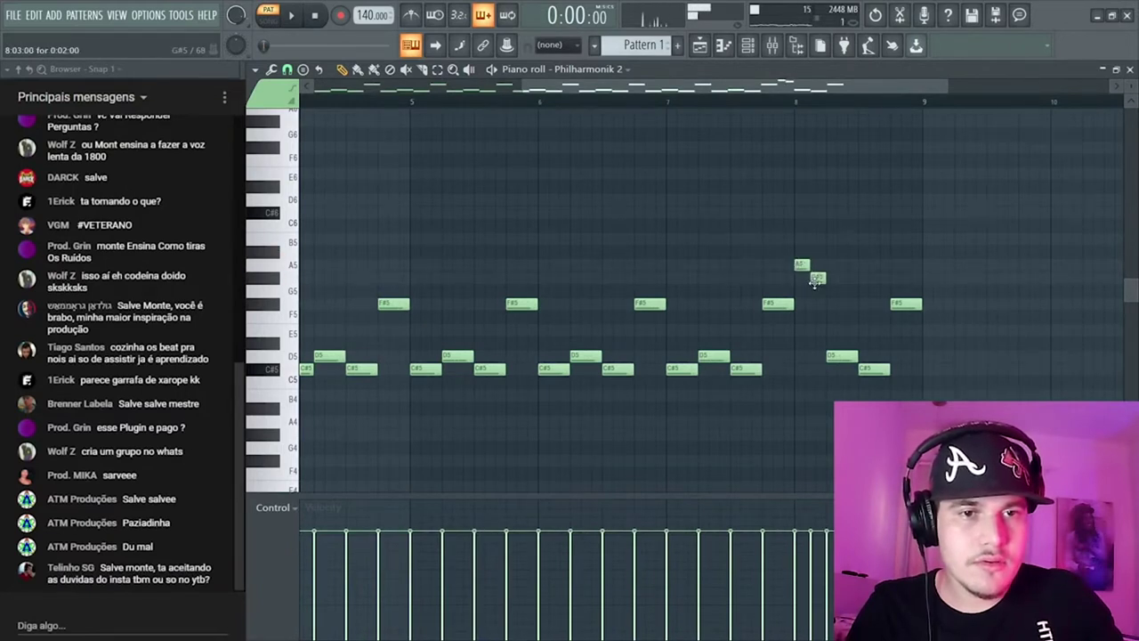
{"action": "scroll", "coordinate": [839, 351], "scroll_direction": "down", "scroll_amount": 1}
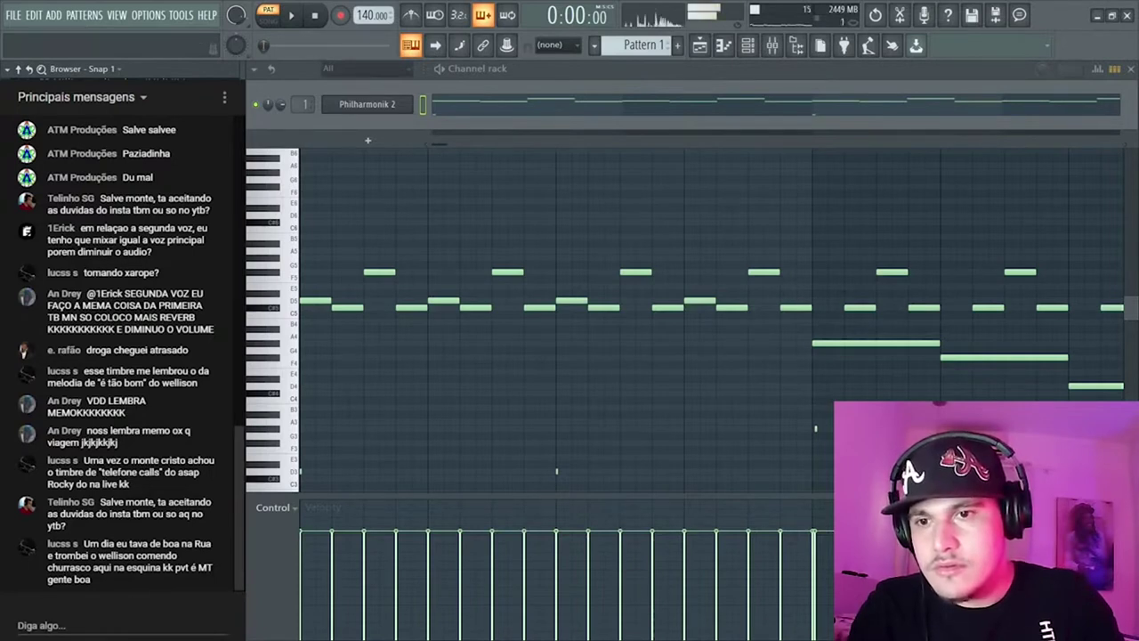
- Add the BELL DEAL sample as a new channel and enter F#5, D6, E6 and C#6 notes in bar 1
{"action": "left_click_drag", "start_coordinate": [388, 133], "coordinate": [395, 129]}
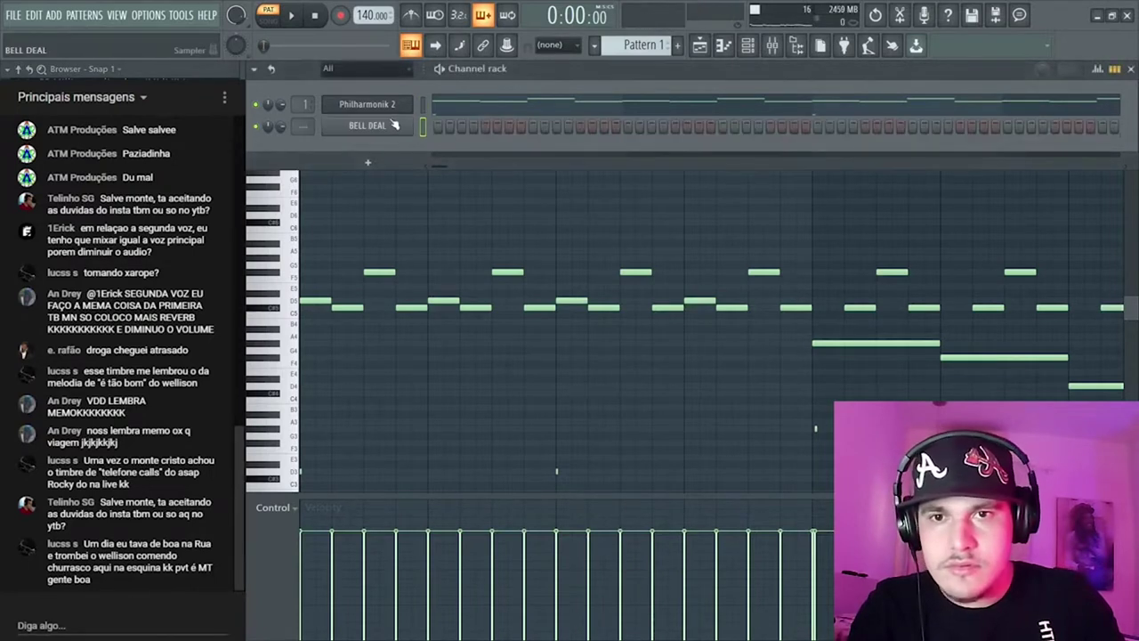
{"action": "key", "text": "space"}
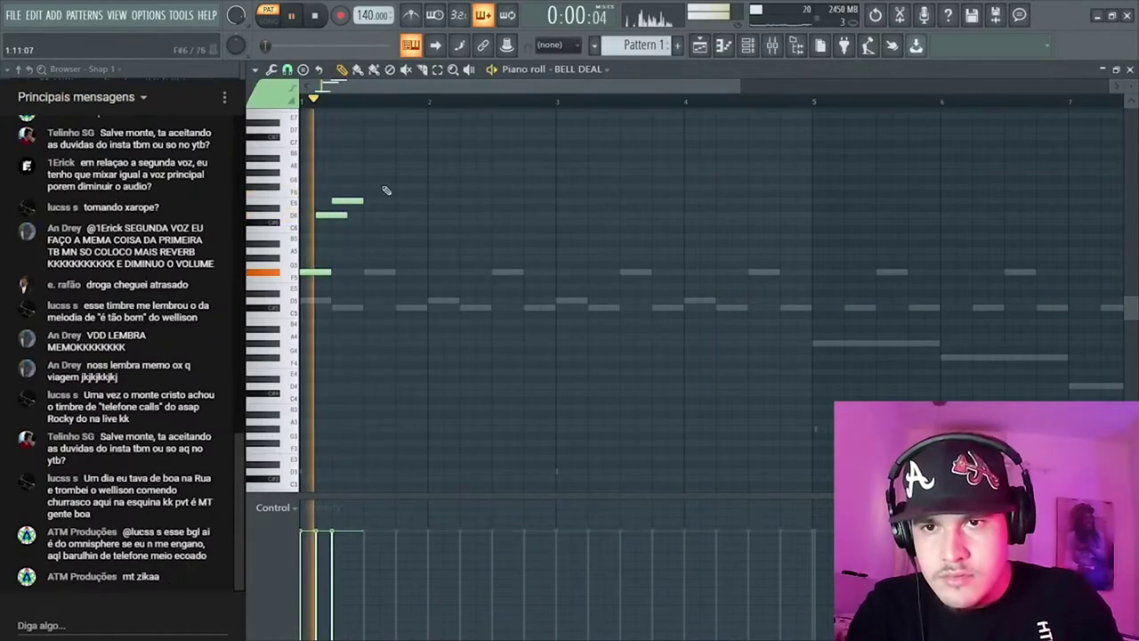
{"action": "key", "text": "space"}
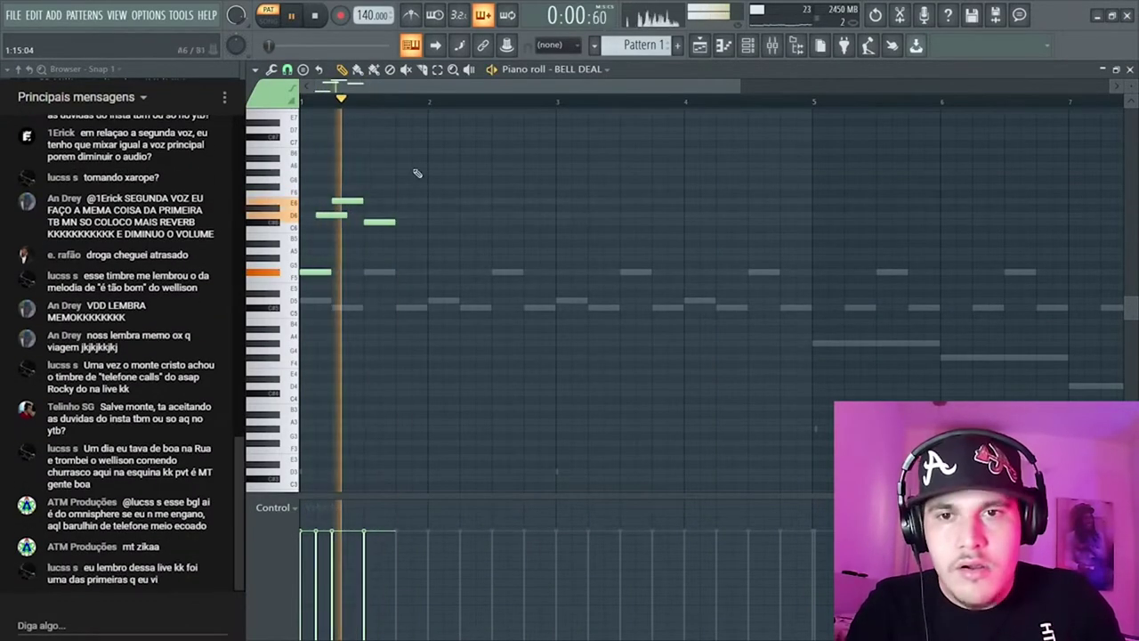
- Duplicate the four-note bell phrase so that copies start on beat 4 of bar 1 and at bar 2
{"action": "key", "text": "ctrl+a"}
{"action": "key", "text": "ctrl+b"}
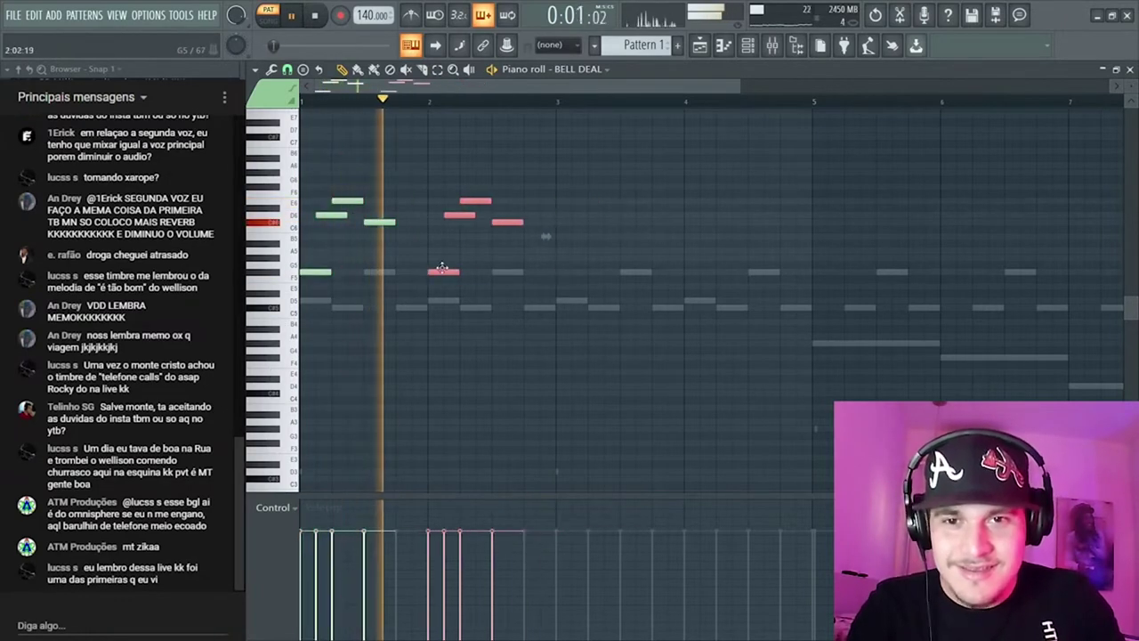
{"action": "mouse_move", "coordinate": [442, 267]}
{"action": "left_mouse_down"}
{"action": "mouse_move", "coordinate": [414, 266]}
{"action": "mouse_move", "coordinate": [445, 271]}
{"action": "left_mouse_up"}
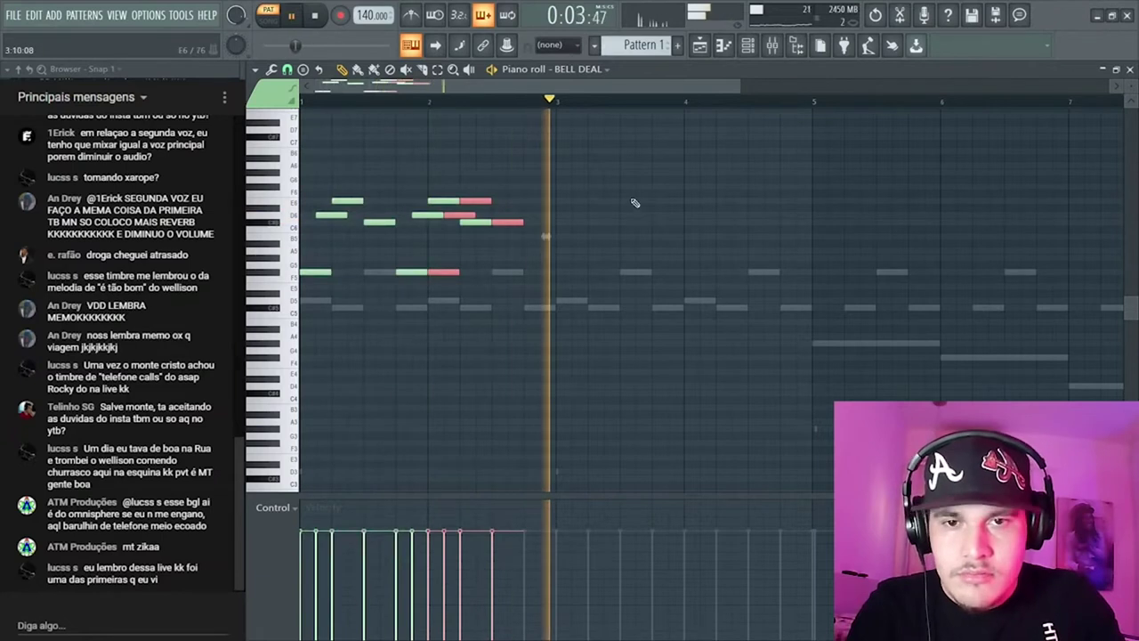
- Copy all bell notes from bars 1–2 into bars 3–4 and clear the selection
{"action": "key", "text": "ctrl+a"}
{"action": "left_click_drag", "start_coordinate": [318, 272], "coordinate": [561, 279], "text": "shift"}
{"action": "left_click", "coordinate": [587, 308], "text": "ctrl"}
{"action": "left_click_drag", "start_coordinate": [820, 163], "coordinate": [305, 283], "text": "ctrl"}
{"action": "left_click", "coordinate": [324, 284], "text": "ctrl"}
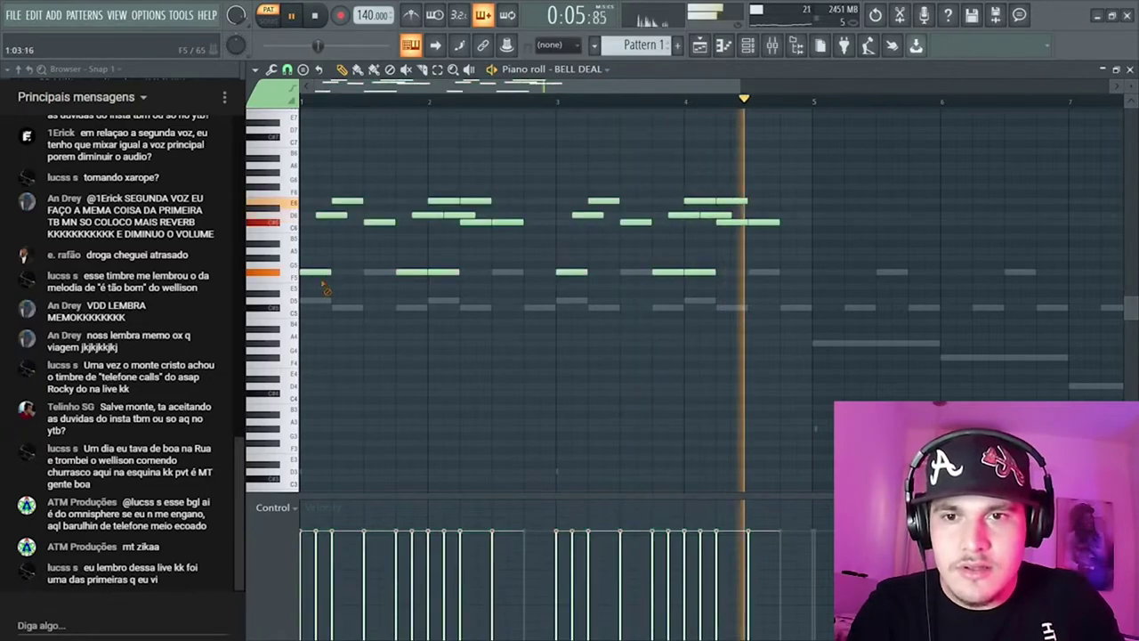
- Duplicate the four-bar bell melody into bars 5–8 and play the pattern
{"action": "key", "text": "space"}
{"action": "key", "text": "ctrl+a"}
{"action": "key", "text": "ctrl+b"}
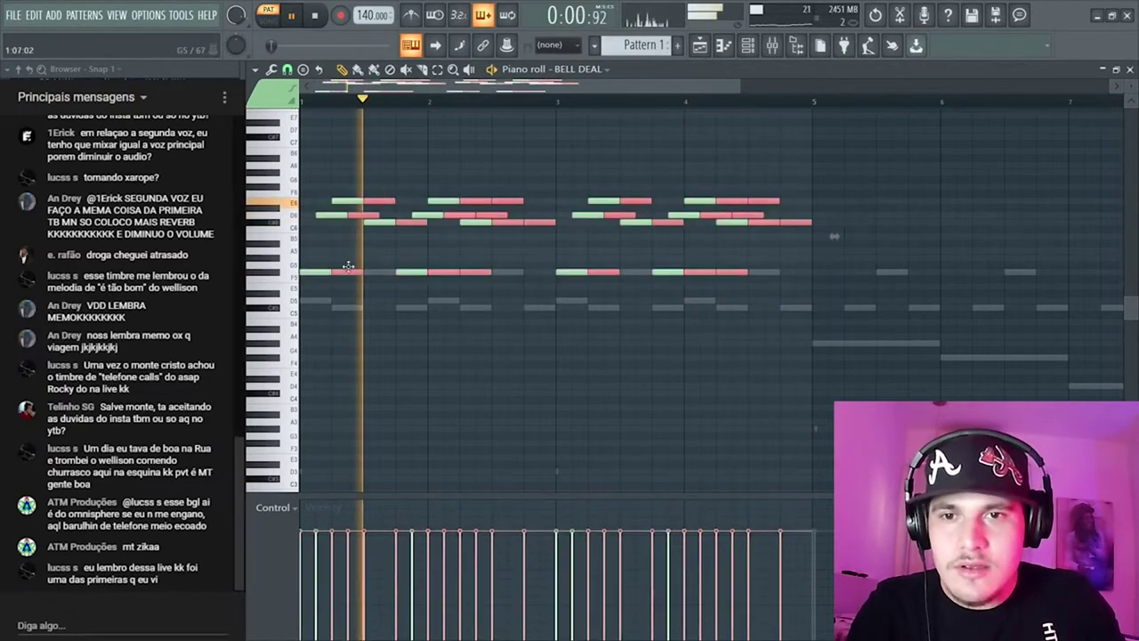
{"action": "scroll", "coordinate": [707, 274], "scroll_direction": "down", "scroll_amount": 2}
{"action": "scroll", "coordinate": [707, 274], "scroll_direction": "down", "scroll_amount": 1}
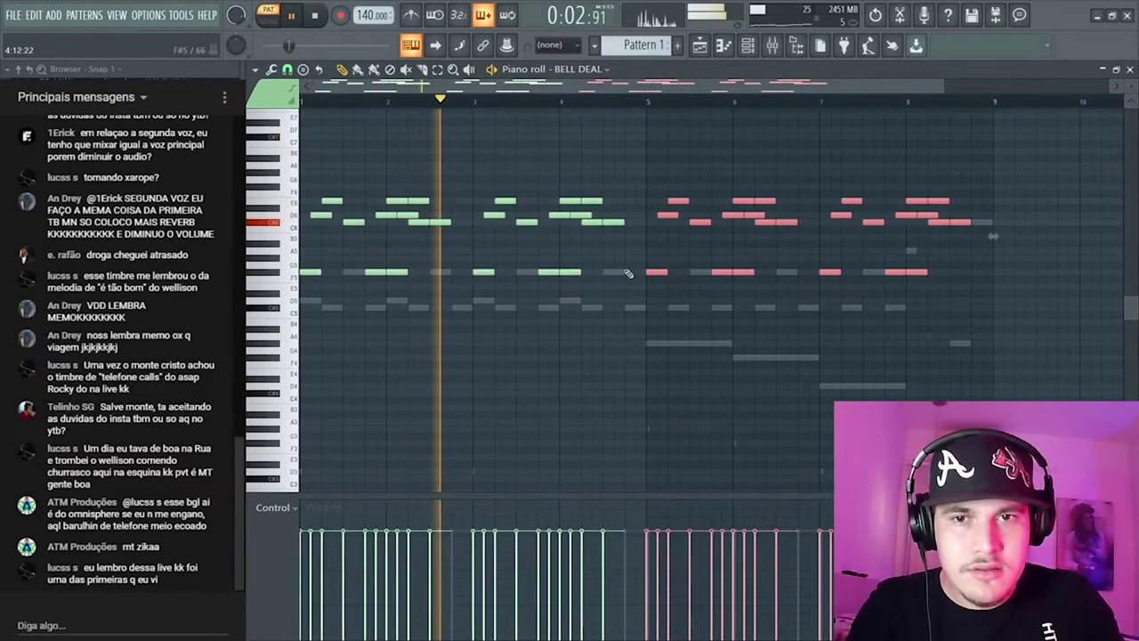
- Transpose the bell notes in bars 5–8 up one octave and clear the selection
{"action": "left_click", "coordinate": [752, 53]}
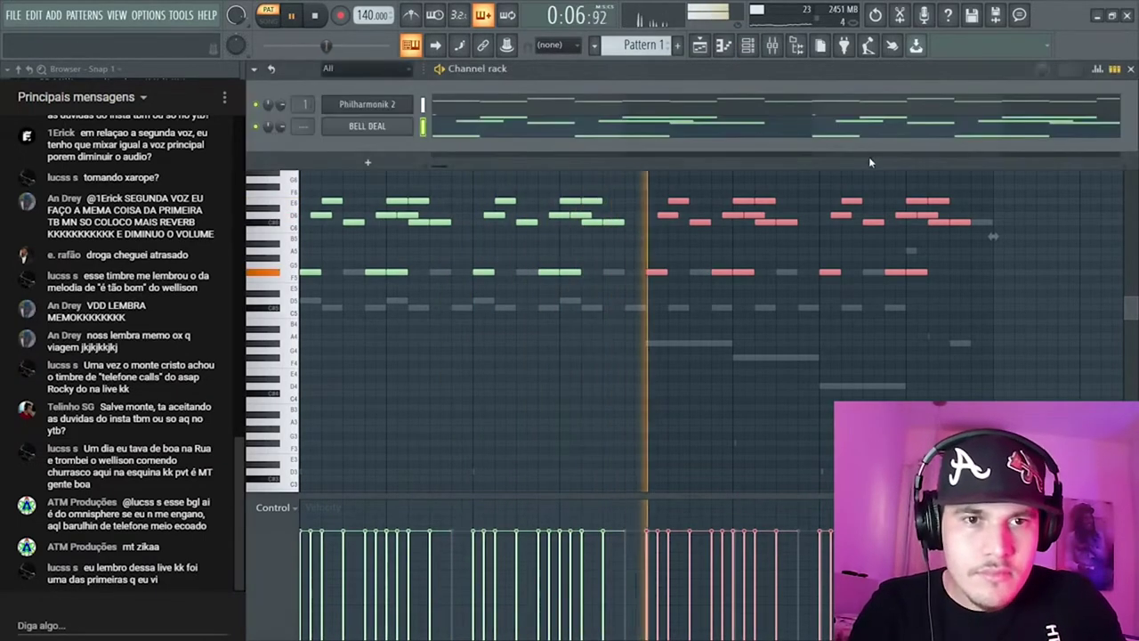
{"action": "left_click", "coordinate": [959, 245], "text": "ctrl"}
{"action": "left_click_drag", "start_coordinate": [1017, 170], "coordinate": [669, 348]}
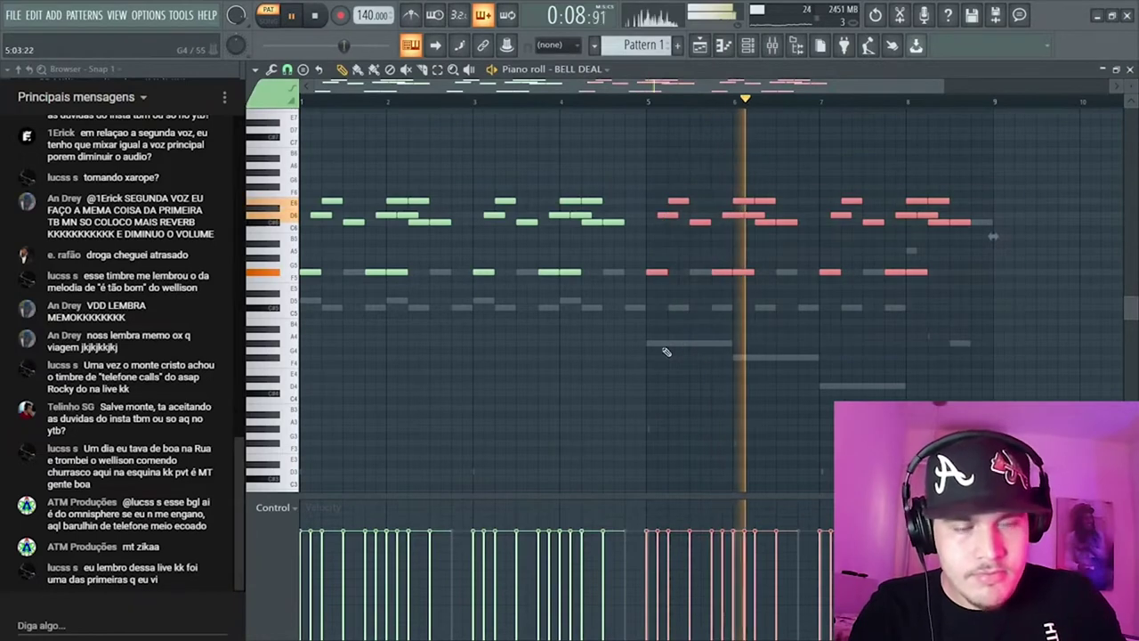
{"action": "key", "text": "ctrl+Up"}
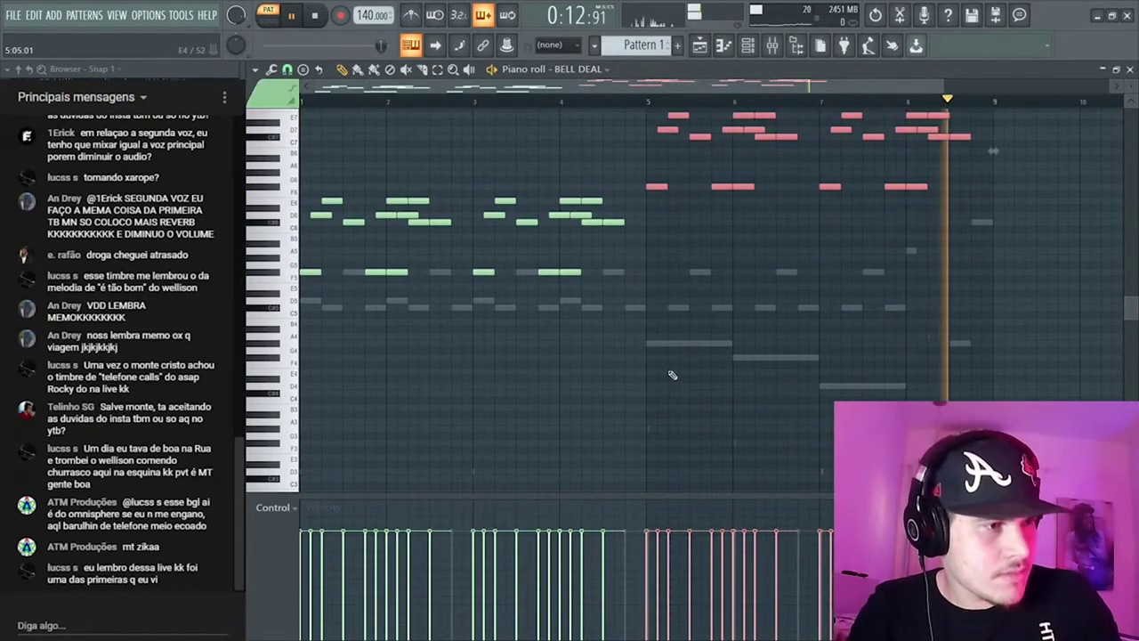
{"action": "left_click", "coordinate": [824, 320], "text": "ctrl"}
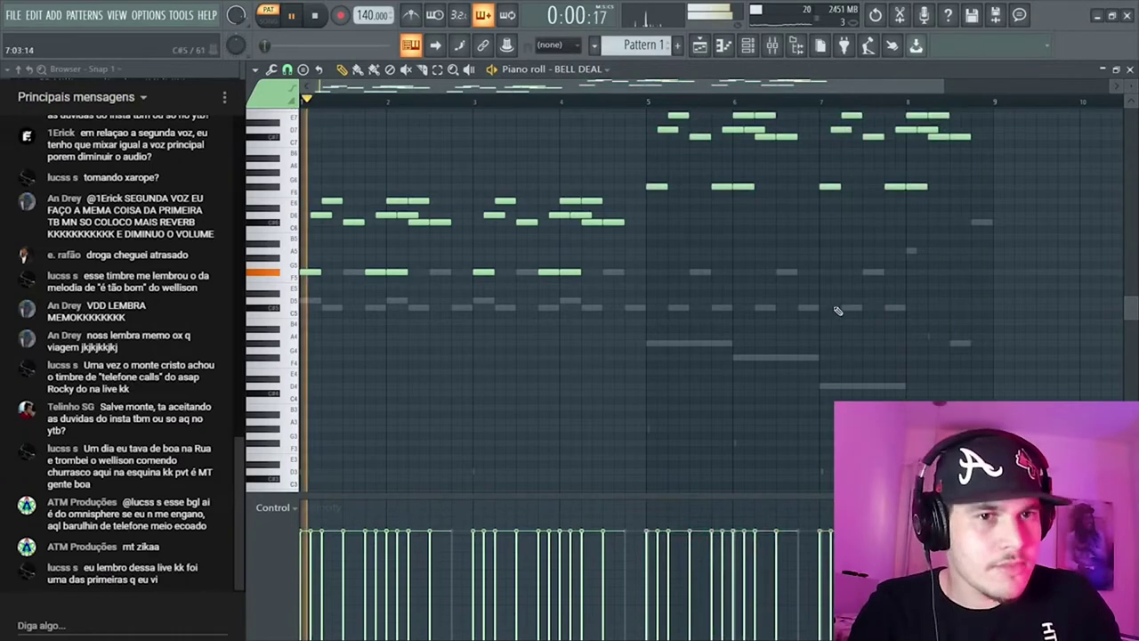
- Audition GUITAR 2021 and GUITAR FENDER as replacements for the bell channel's sample, and settle on GUITAR GRANDMA
{"action": "left_click", "coordinate": [747, 45]}
{"action": "key", "text": "space"}
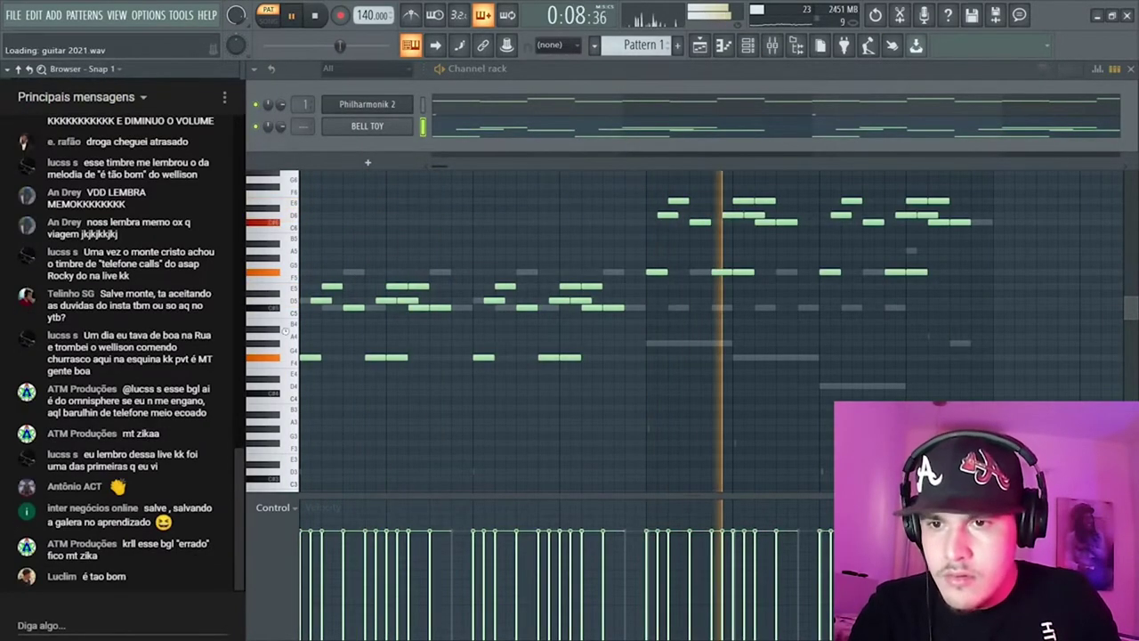
{"action": "left_click_drag", "start_coordinate": [396, 133], "coordinate": [383, 127]}
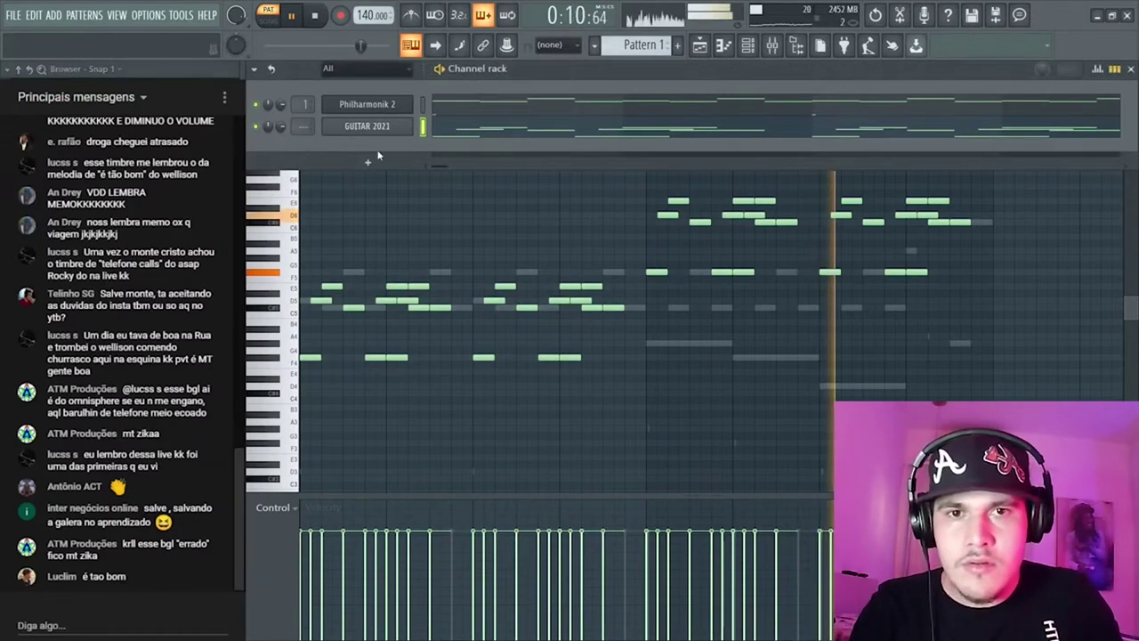
{"action": "left_click_drag", "start_coordinate": [318, 307], "coordinate": [380, 134]}
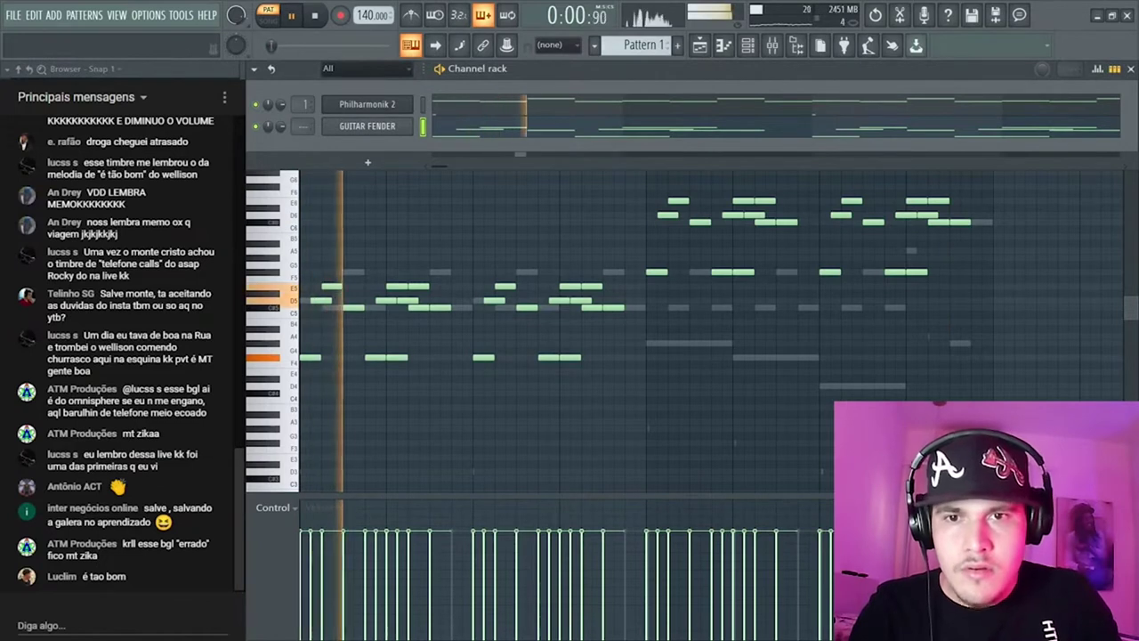
{"action": "left_click_drag", "start_coordinate": [178, 312], "coordinate": [381, 132]}
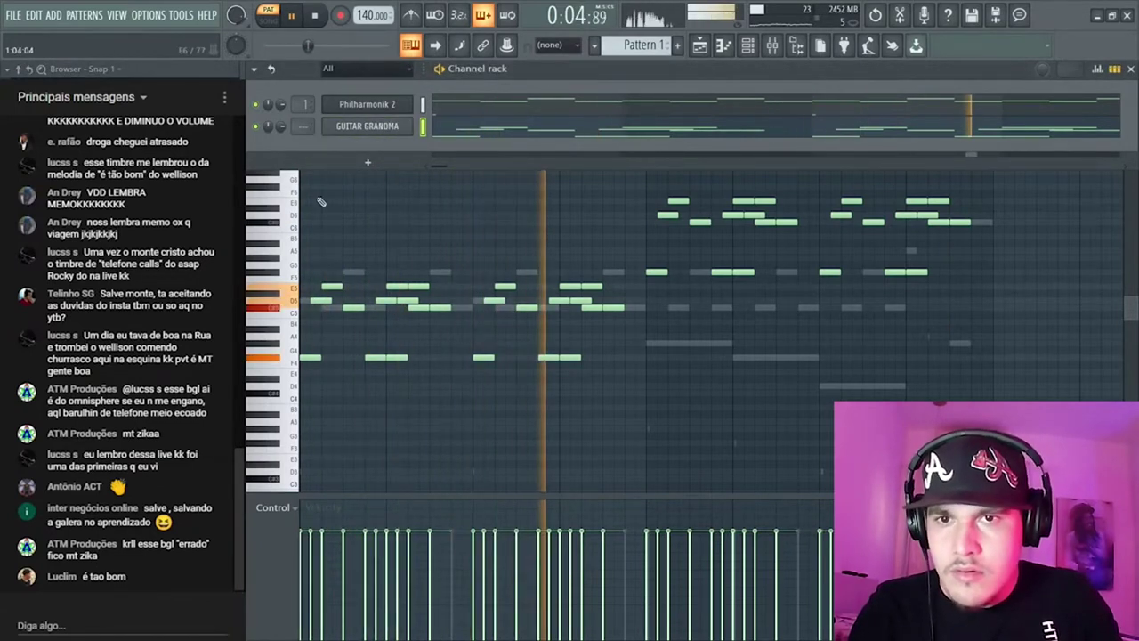
- Lower the GUITAR GRANDMA channel's volume to 35% and open its sampler settings
{"action": "left_click_drag", "start_coordinate": [282, 126], "coordinate": [284, 149]}
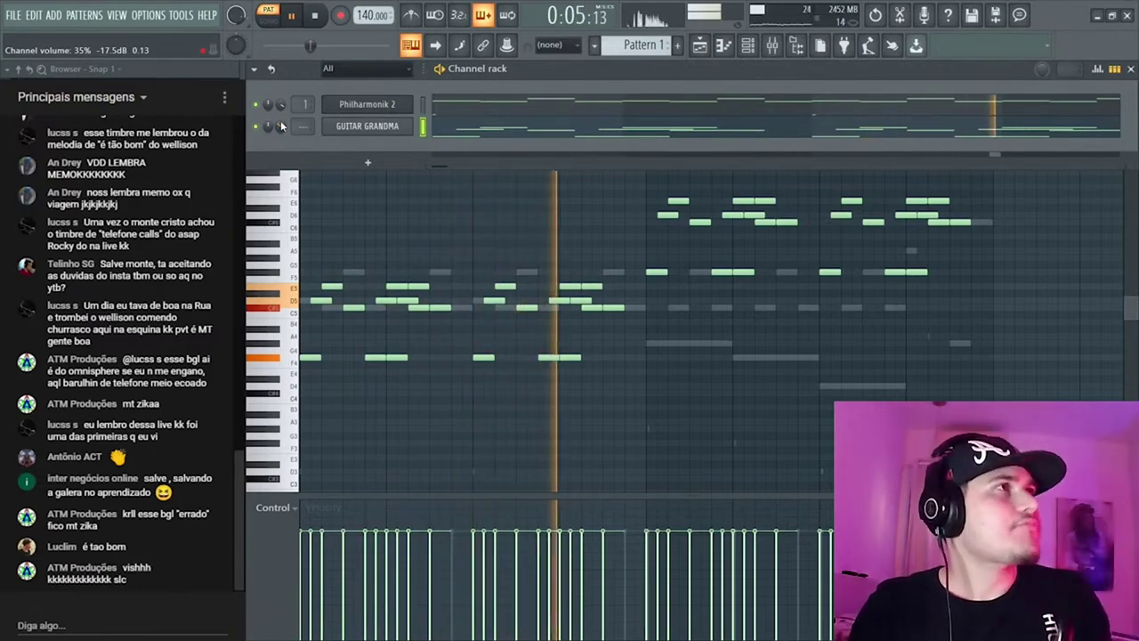
{"action": "left_click", "coordinate": [340, 127]}
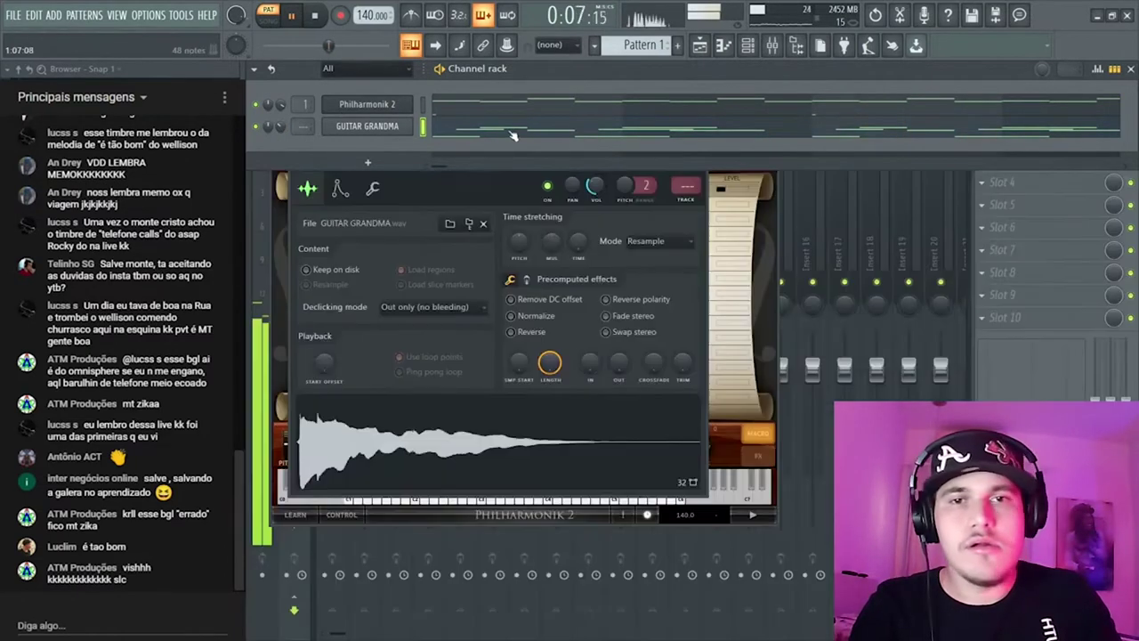
- Close the guitar's sampler settings, link Philharmonik 2 and GUITAR GRANDMA to mixer inserts 1 and 2, and select the guitar insert
{"action": "left_click", "coordinate": [511, 134]}
{"action": "key", "text": "ctrl+Up"}
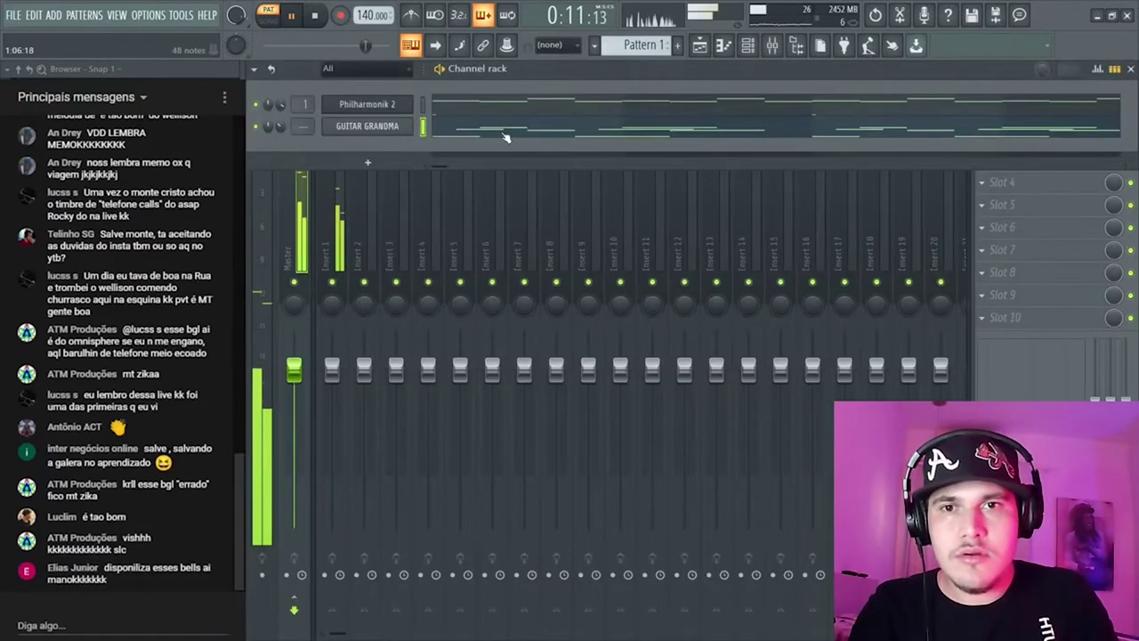
{"action": "key", "text": "space"}
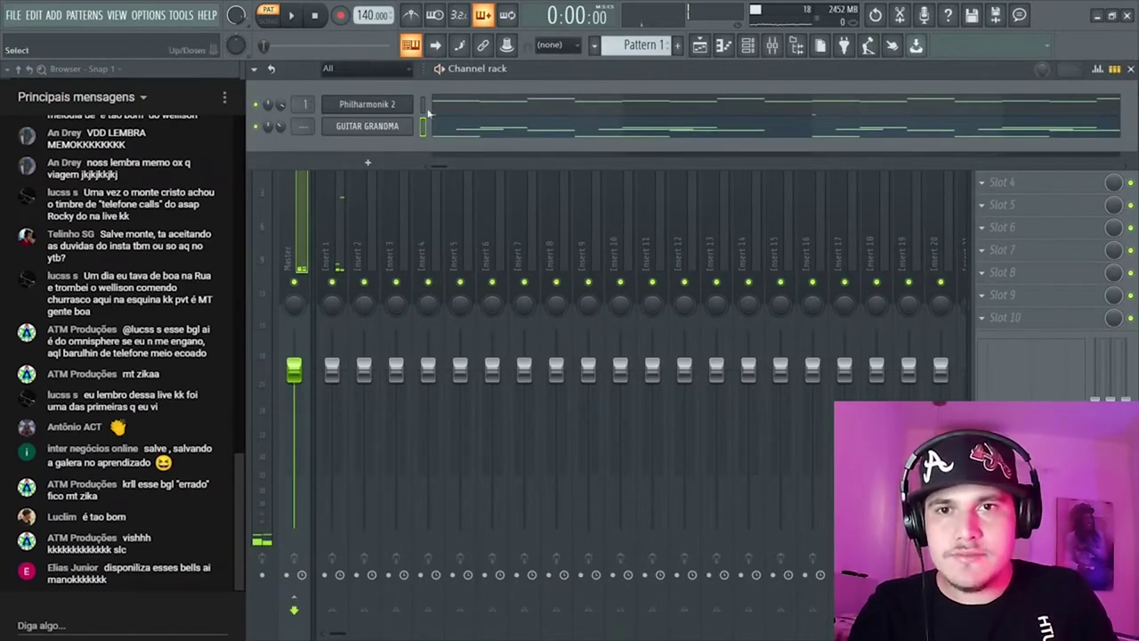
{"action": "left_click_drag", "start_coordinate": [570, 76], "coordinate": [576, 174]}
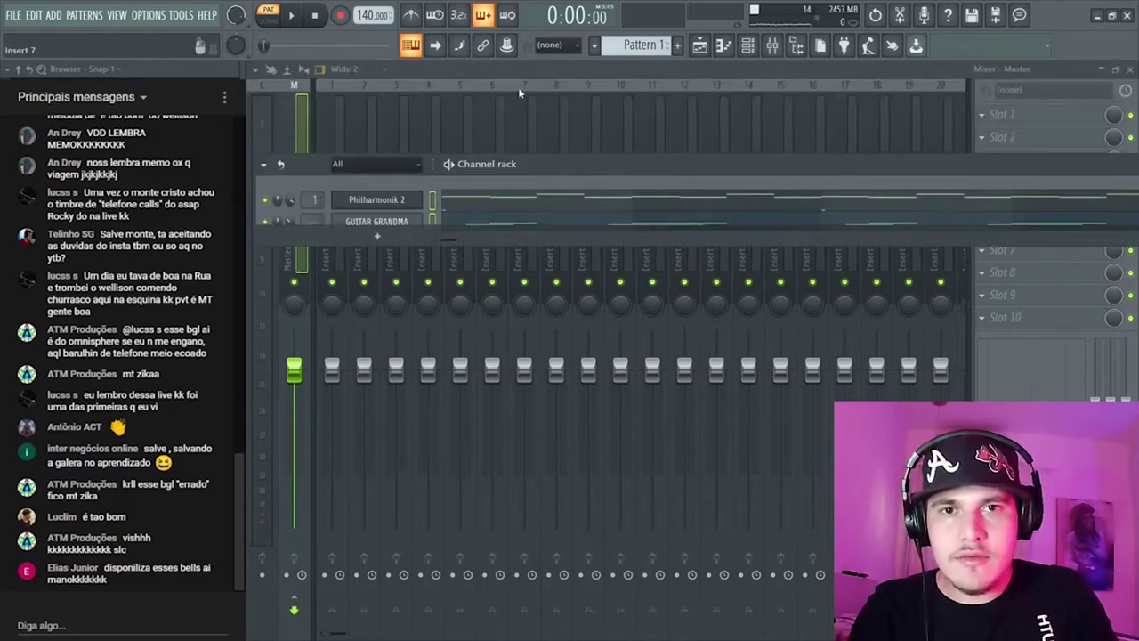
{"action": "left_click", "coordinate": [344, 108]}
{"action": "key", "text": "ctrl+shift+l"}
{"action": "left_click", "coordinate": [369, 128]}
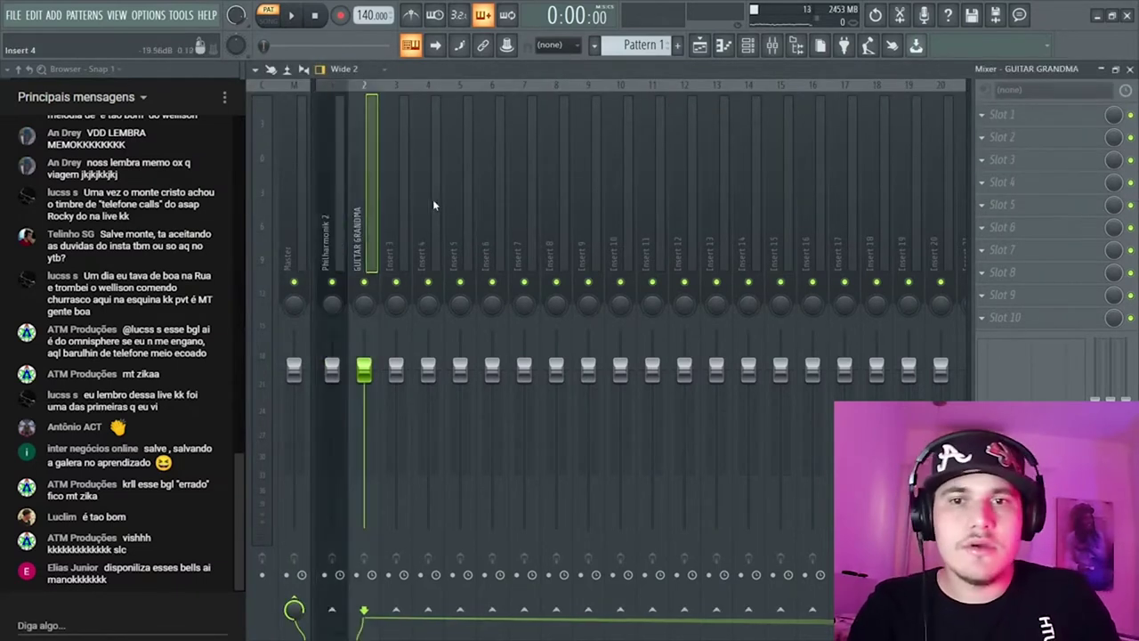
- Solo the GUITAR GRANDMA mixer track and add HalfTime to its first effect slot with a 1/4 loop
{"action": "key", "text": "alt+s"}
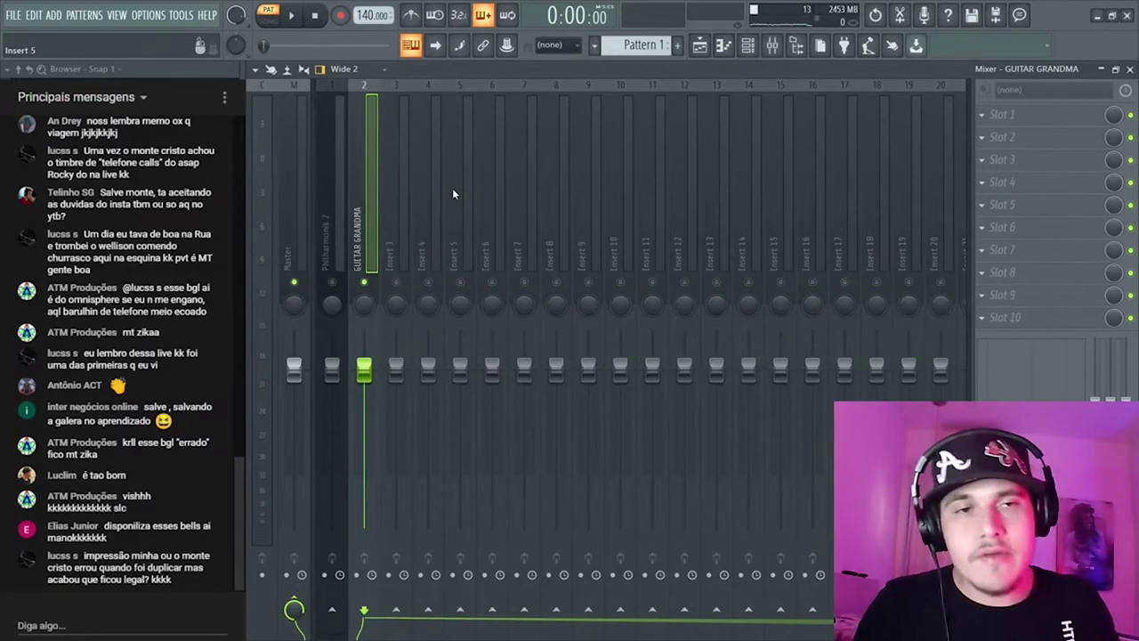
{"action": "key", "text": "space"}
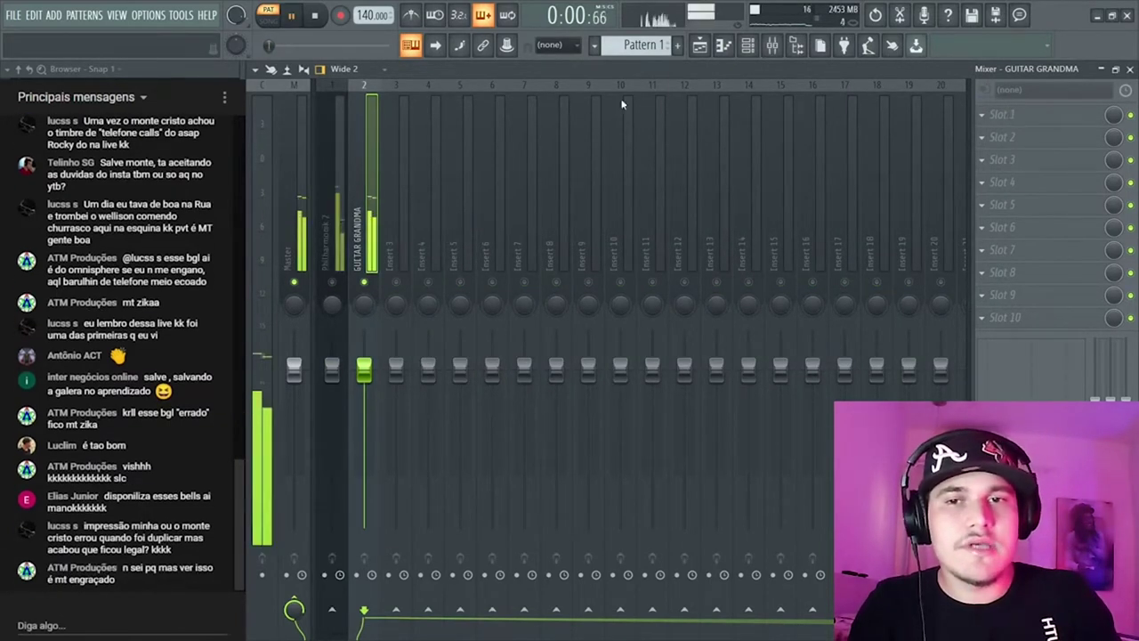
{"action": "left_click", "coordinate": [394, 116]}
{"action": "key", "text": "space"}
{"action": "left_click", "coordinate": [553, 307]}
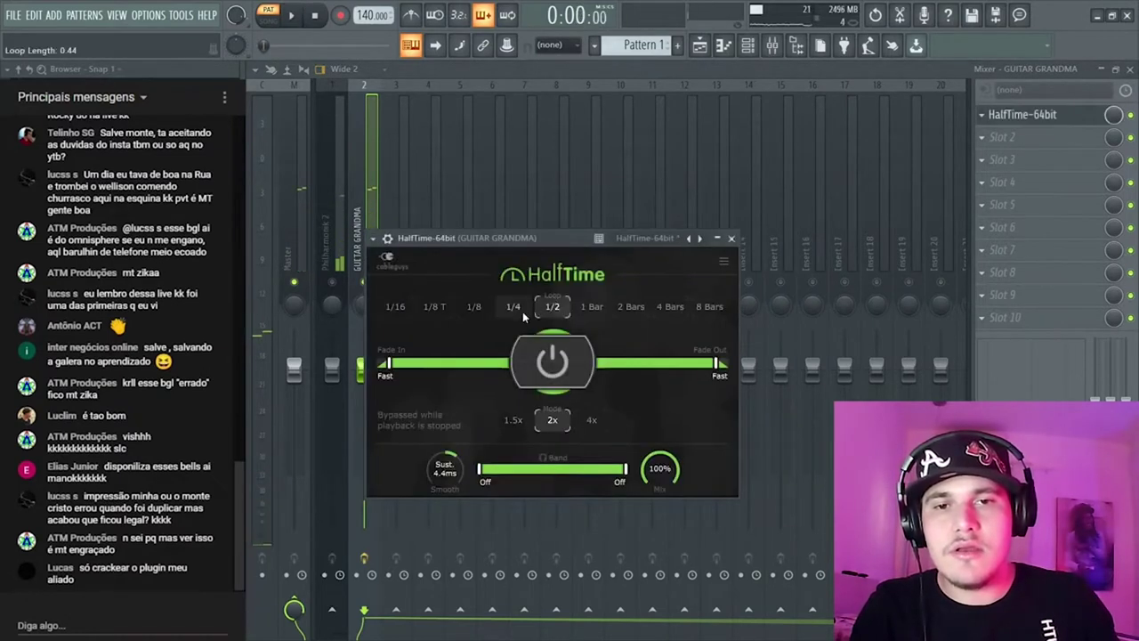
{"action": "key", "text": "space"}
{"action": "left_click", "coordinate": [515, 311]}
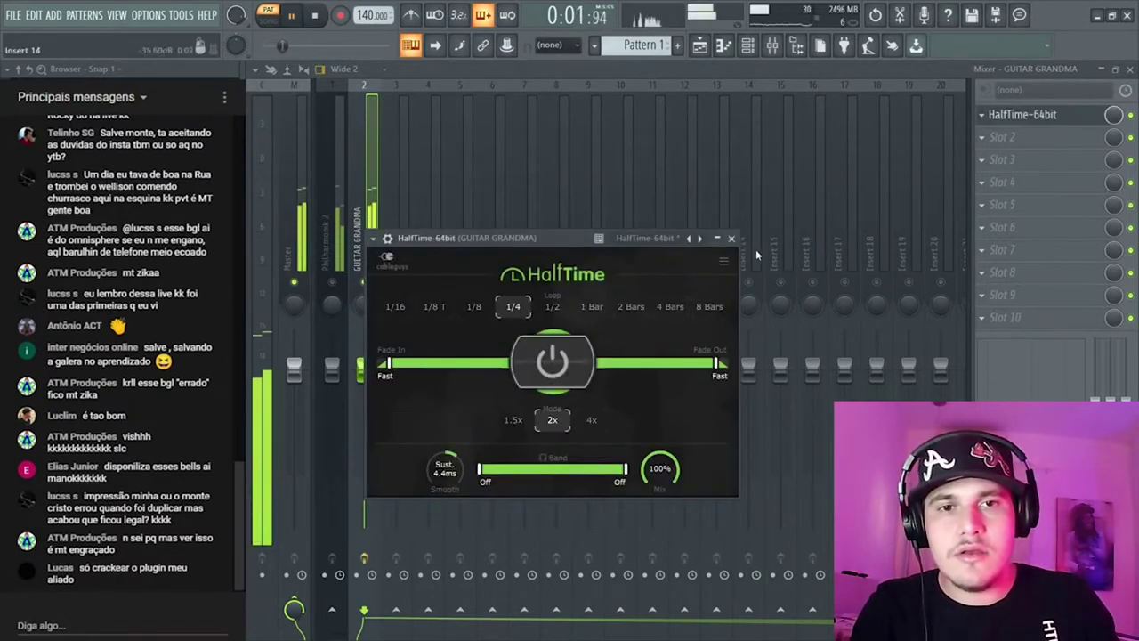
{"action": "left_click", "coordinate": [731, 238]}
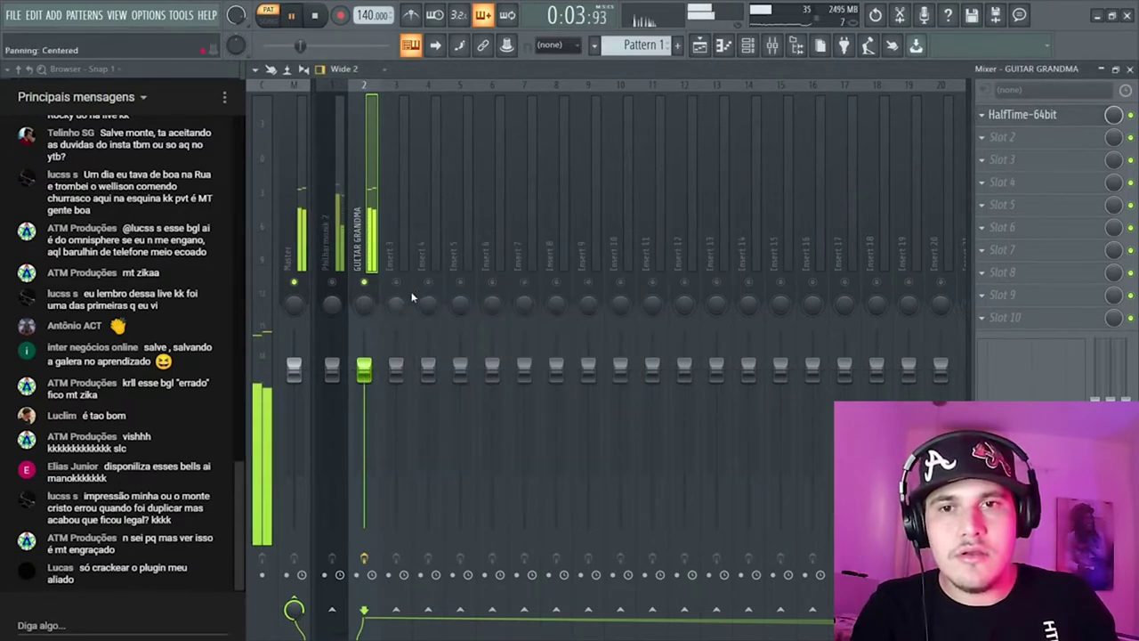
- Set the project tempo to 150 BPM and add RC-20 Retro Color to the guitar track's second slot
{"action": "mouse_move", "coordinate": [366, 15]}
{"action": "left_mouse_down"}
{"action": "mouse_move", "coordinate": [366, 3]}
{"action": "mouse_move", "coordinate": [366, 18]}
{"action": "left_mouse_up"}
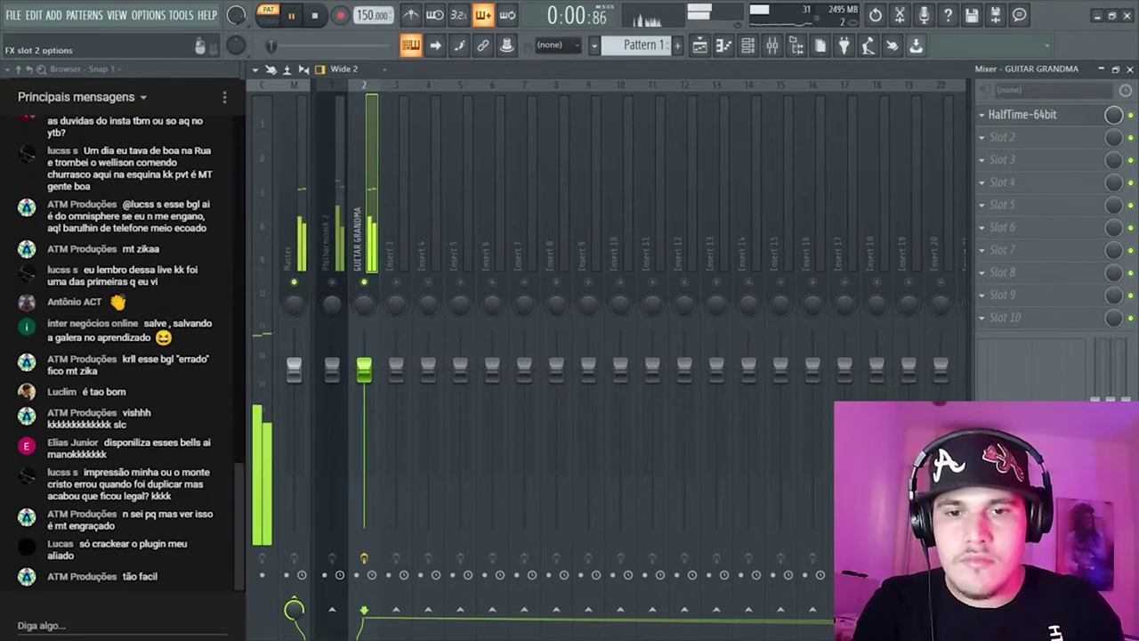
{"action": "left_click", "coordinate": [682, 242]}
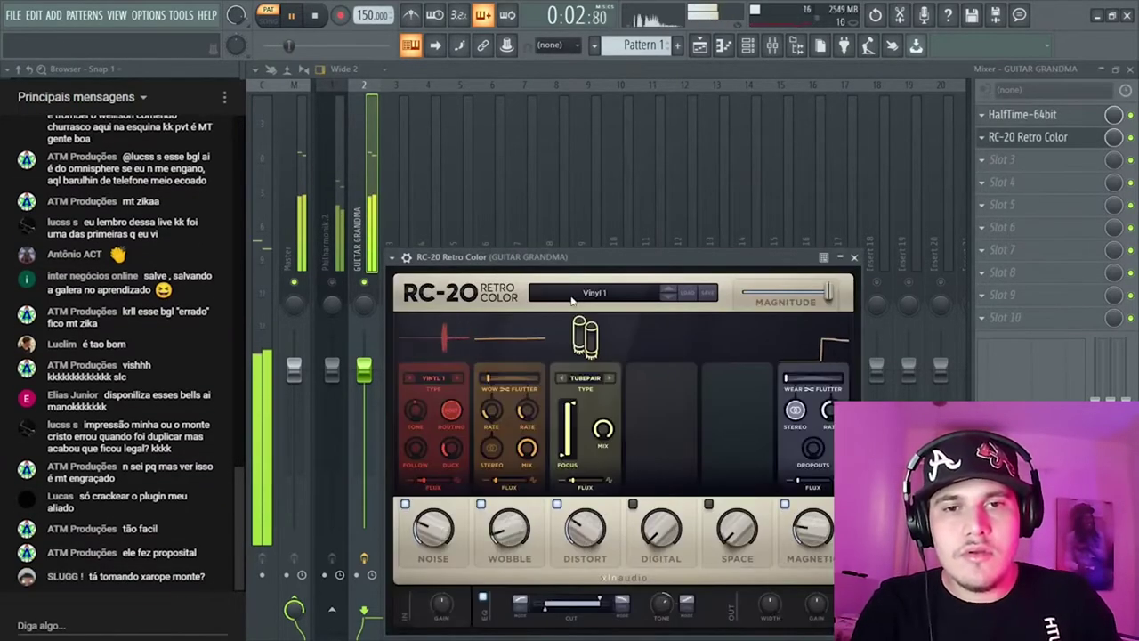
- Load the Phasing Fun preset in RC-20 Retro Color and enable its Space module at 44%
{"action": "left_click", "coordinate": [572, 299]}
{"action": "scroll", "coordinate": [552, 399], "scroll_direction": "down", "scroll_amount": 10}
{"action": "left_click", "coordinate": [576, 397]}
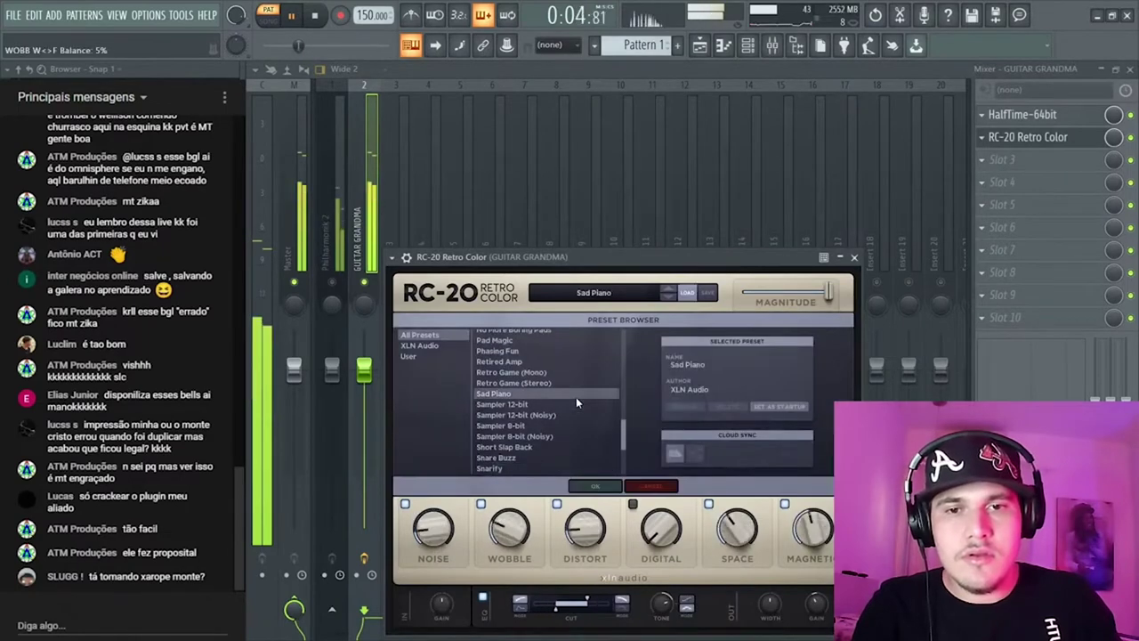
{"action": "left_click", "coordinate": [541, 351]}
{"action": "scroll", "coordinate": [547, 351], "scroll_direction": "up", "scroll_amount": 2}
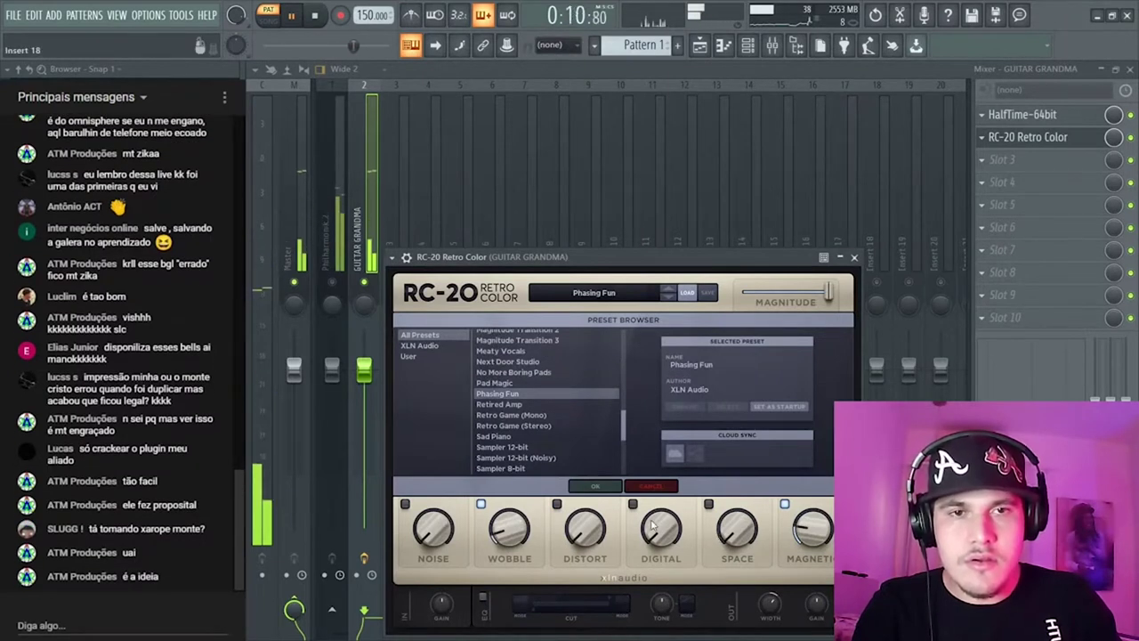
{"action": "scroll", "coordinate": [561, 470], "scroll_direction": "up", "scroll_amount": 1}
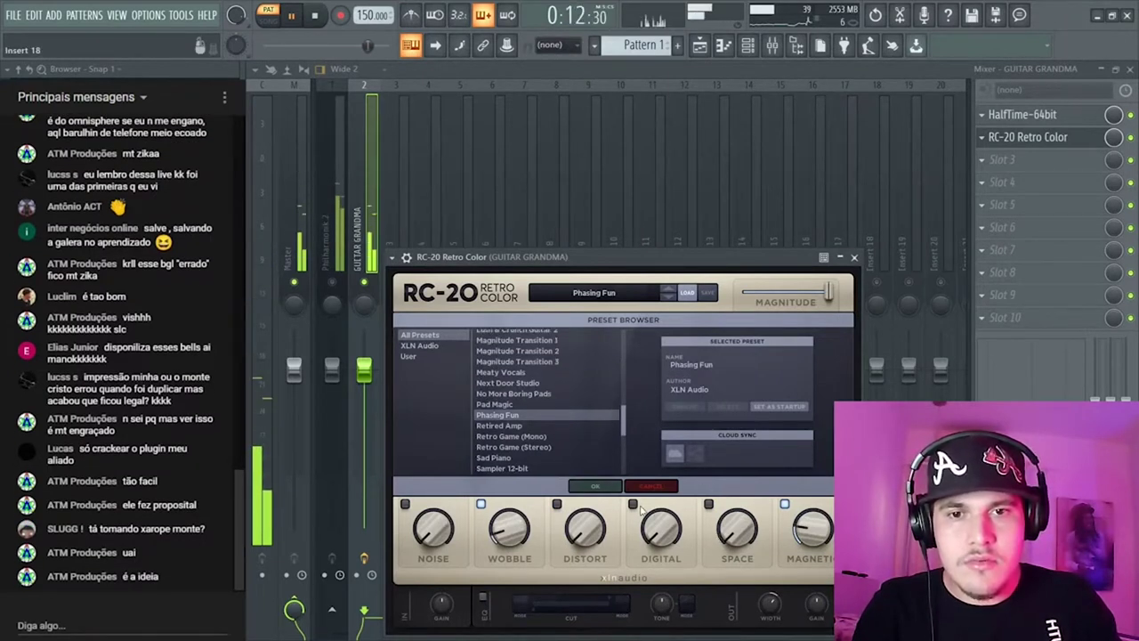
{"action": "left_click", "coordinate": [709, 504]}
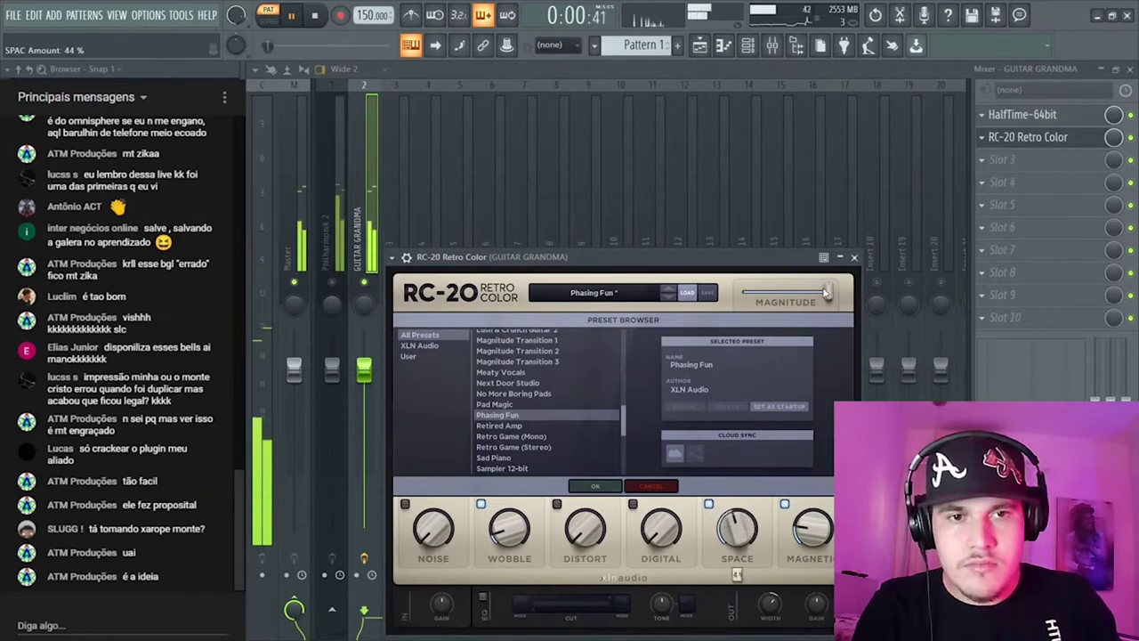
{"action": "left_click", "coordinate": [839, 257]}
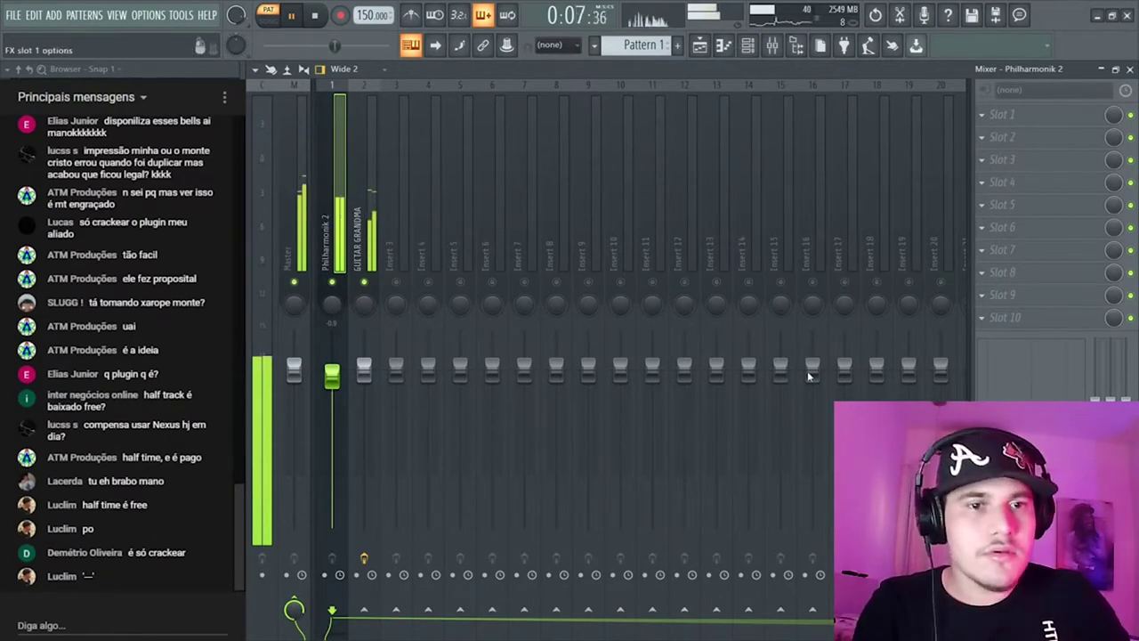
- Add Fruity parametric EQ 2 with the 20Hz + 18kHz cut to the Philharmonik 2 track and raise the low cut to about 200 Hz
{"action": "left_click", "coordinate": [828, 480]}
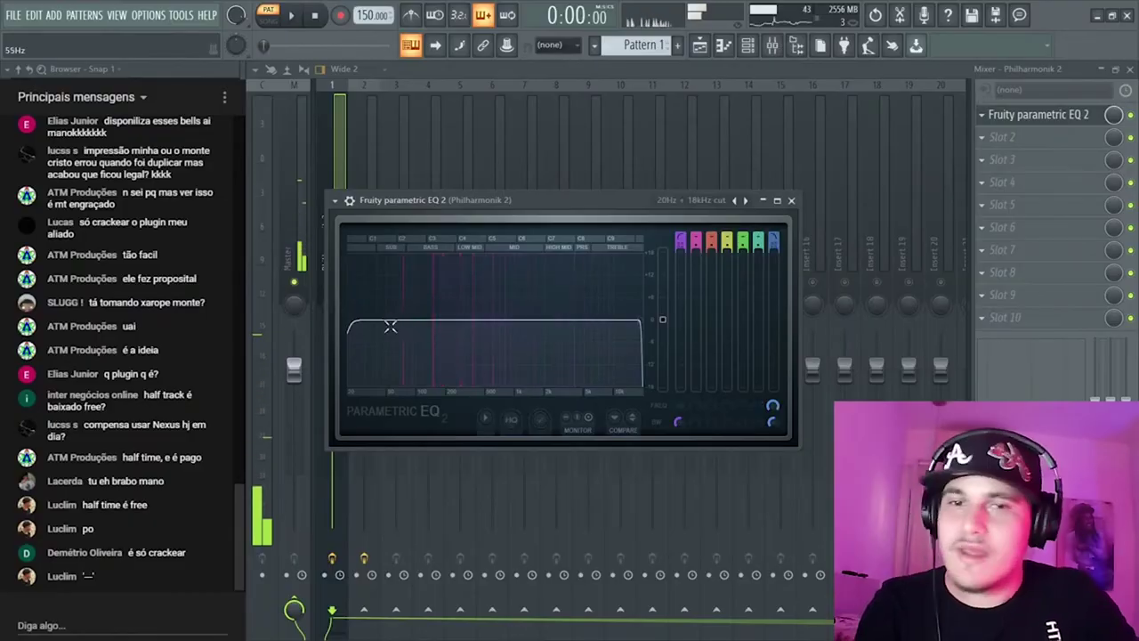
{"action": "left_click_drag", "start_coordinate": [389, 326], "coordinate": [447, 325]}
{"action": "key", "text": "space"}
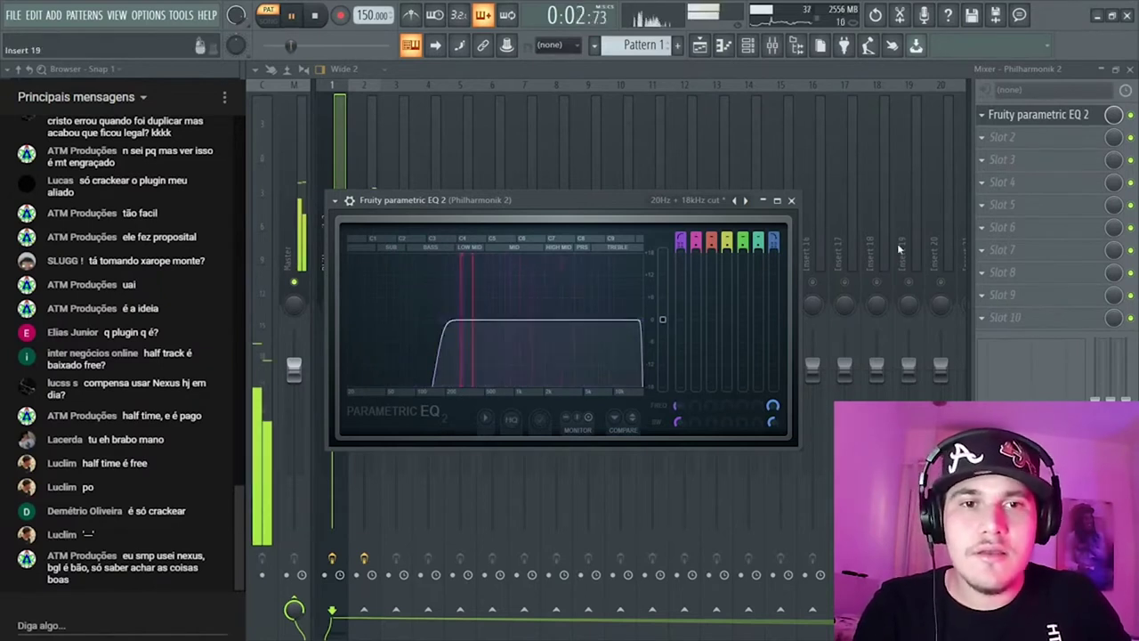
{"action": "left_click", "coordinate": [792, 201]}
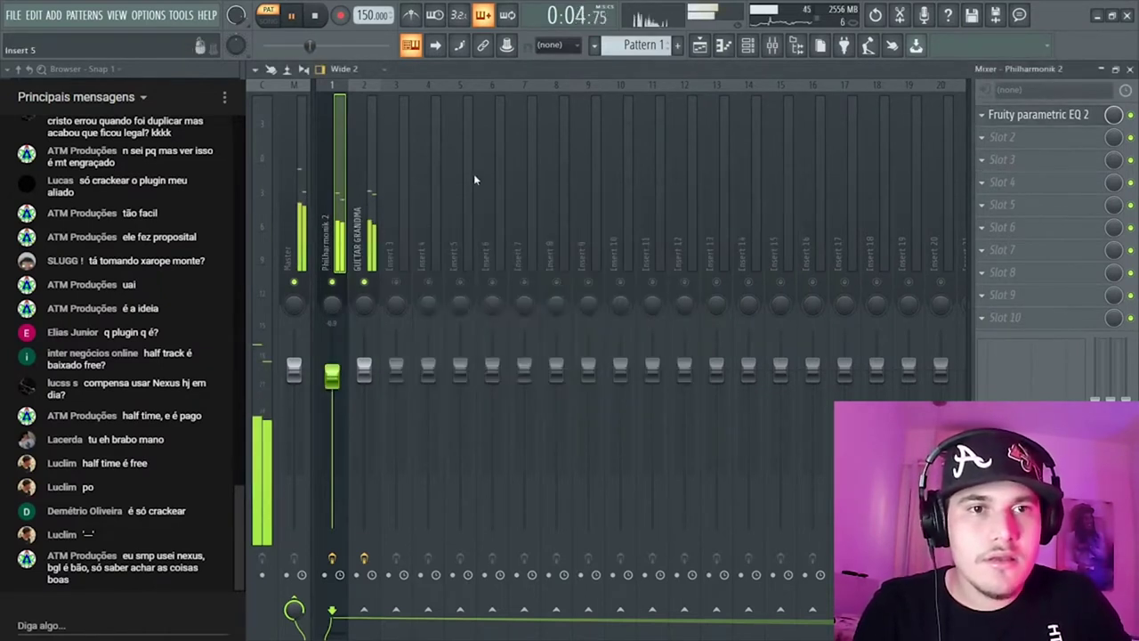
- Add Fruity parametric EQ 2 to the guitar track's third slot, switch to the next preset and raise its low cut into the low mids
{"action": "left_click", "coordinate": [372, 210]}
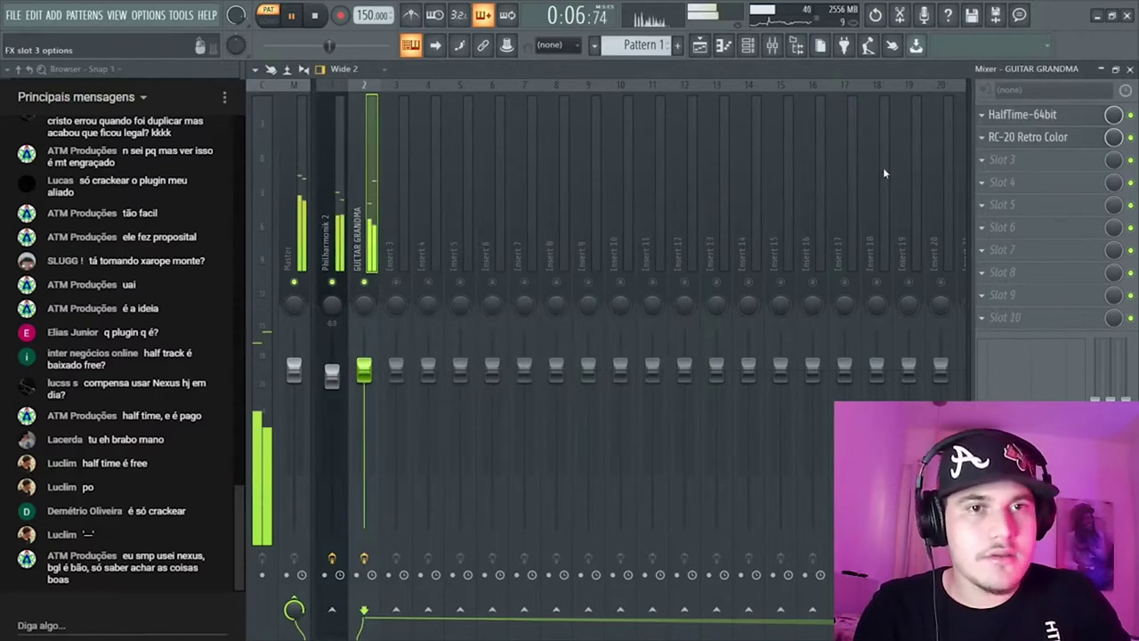
{"action": "left_click", "coordinate": [815, 467]}
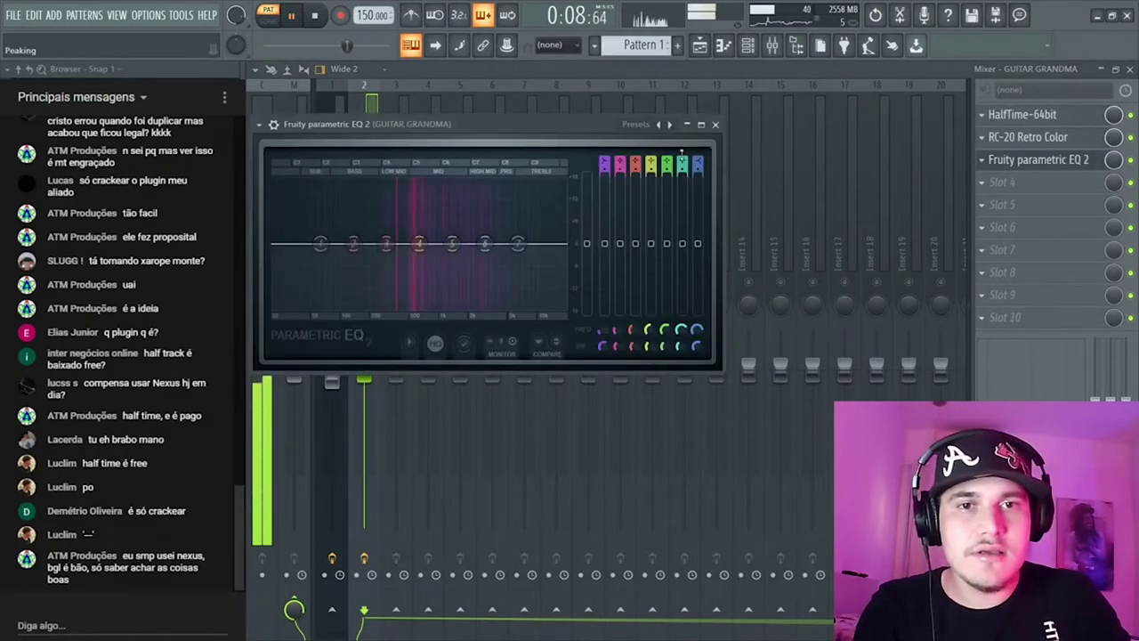
{"action": "left_click", "coordinate": [670, 124]}
{"action": "left_click_drag", "start_coordinate": [273, 244], "coordinate": [383, 248]}
{"action": "left_click", "coordinate": [715, 124]}
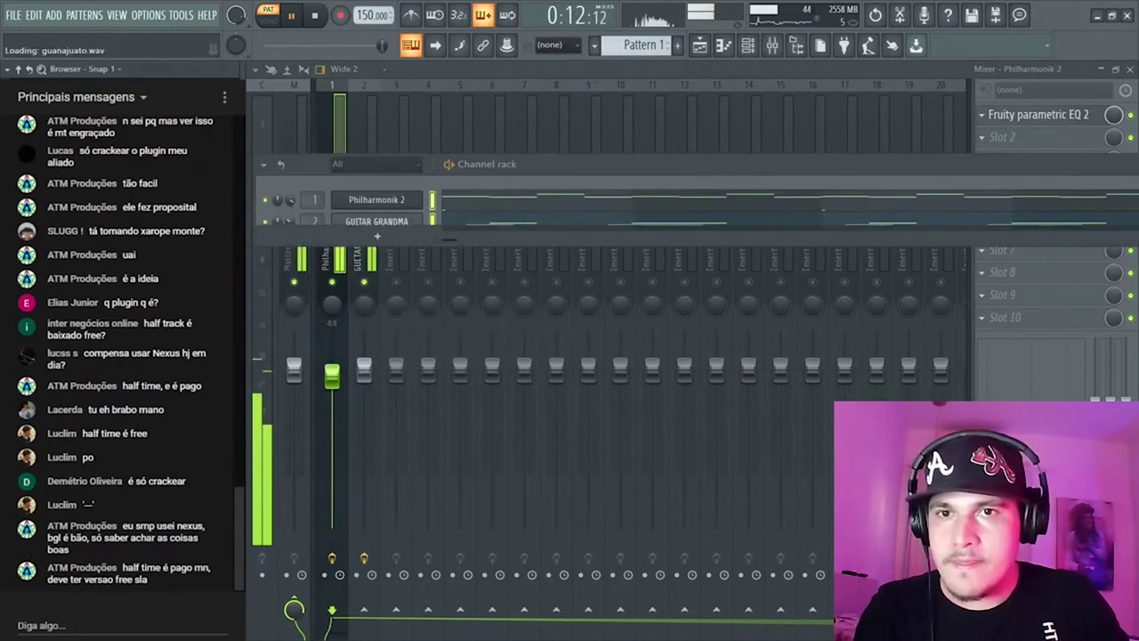
- Audition the samples after guanajuato.wav and choose LOS CABOS for a new channel
{"action": "key", "text": "Down"}
{"action": "key", "text": "Down"}
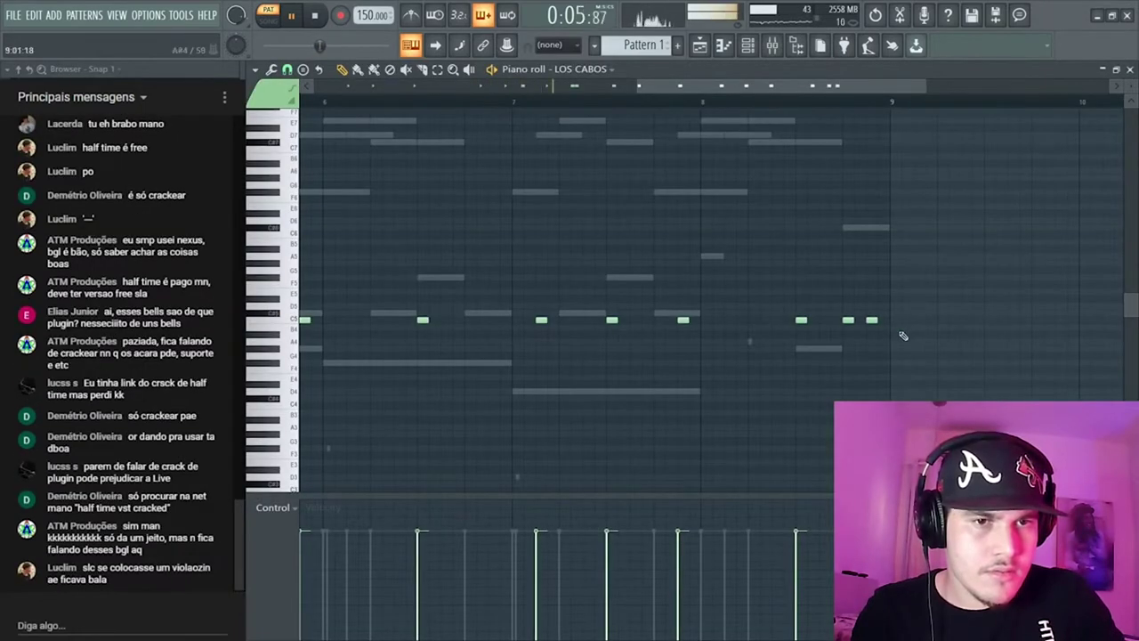
- Select the secondary C5 hits in the LOS CABOS piano roll, lower their velocity and play the pattern
{"action": "scroll", "coordinate": [890, 318], "scroll_direction": "down", "scroll_amount": 3}
{"action": "left_click_drag", "start_coordinate": [893, 317], "coordinate": [861, 344]}
{"action": "mouse_move", "coordinate": [805, 316]}
{"action": "left_mouse_down"}
{"action": "mouse_move", "coordinate": [783, 331]}
{"action": "mouse_move", "coordinate": [713, 336]}
{"action": "left_mouse_up"}
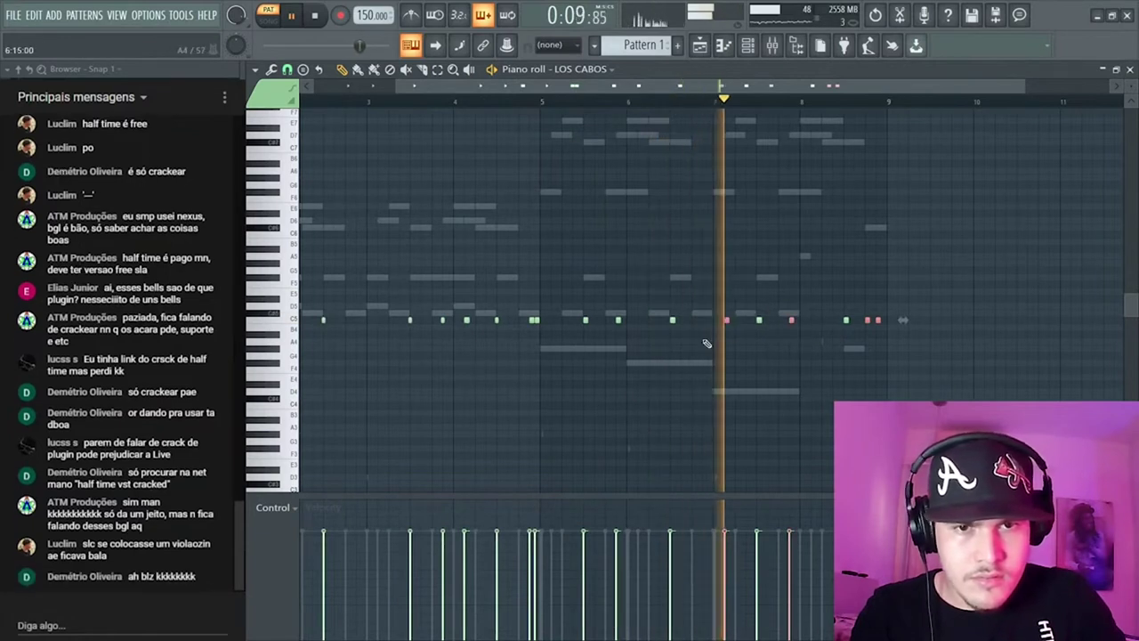
{"action": "left_click_drag", "start_coordinate": [631, 315], "coordinate": [607, 334]}
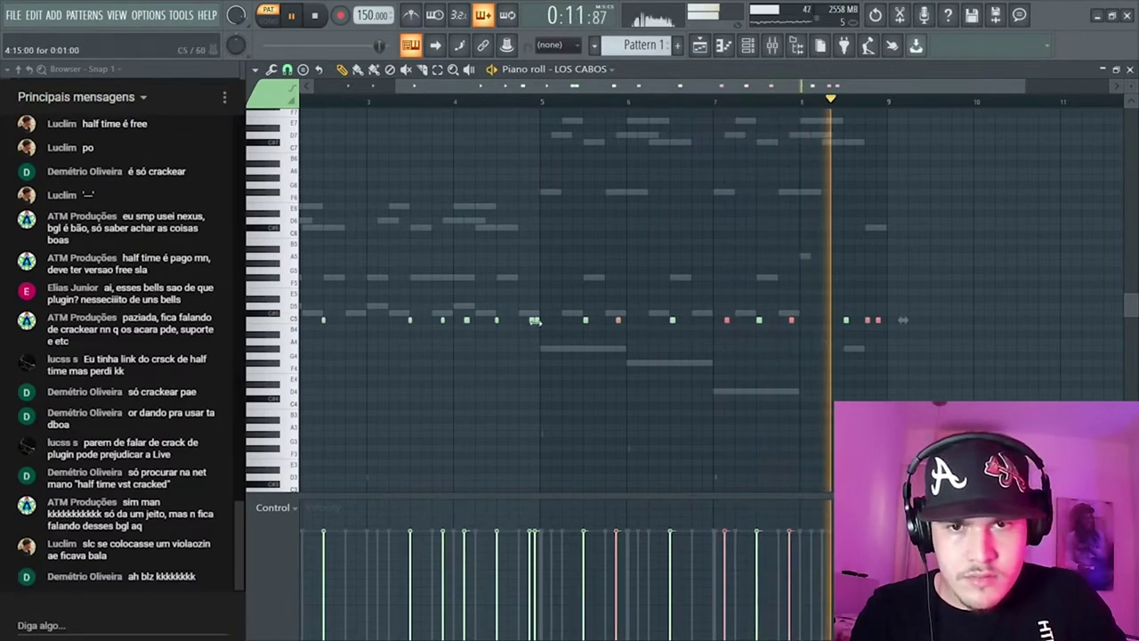
{"action": "left_click_drag", "start_coordinate": [545, 316], "coordinate": [523, 328]}
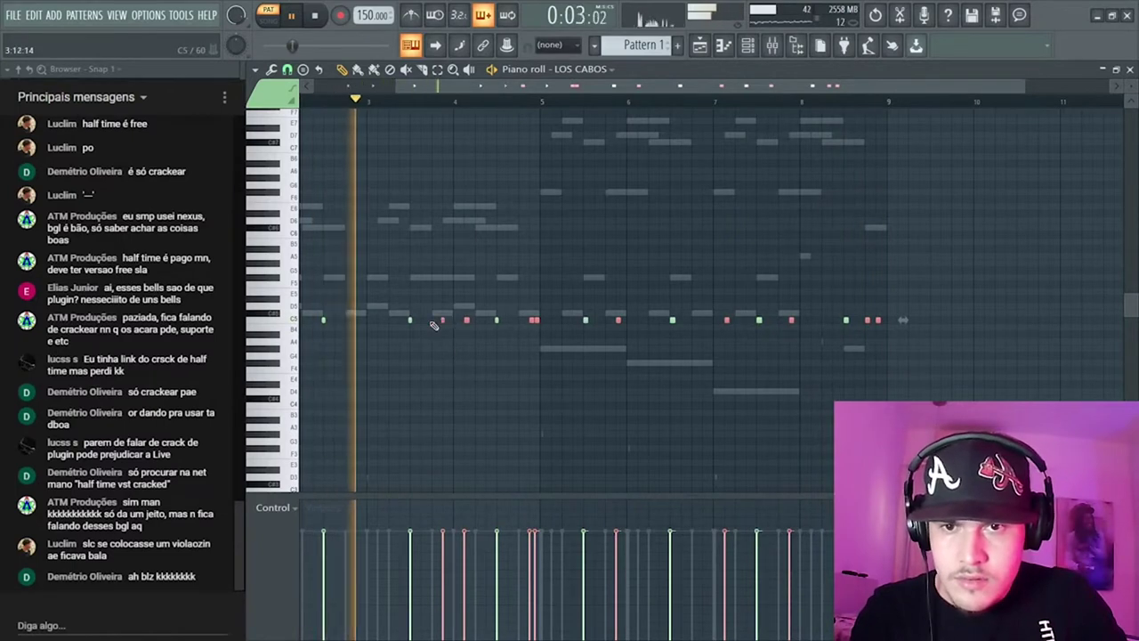
{"action": "key", "text": "space"}
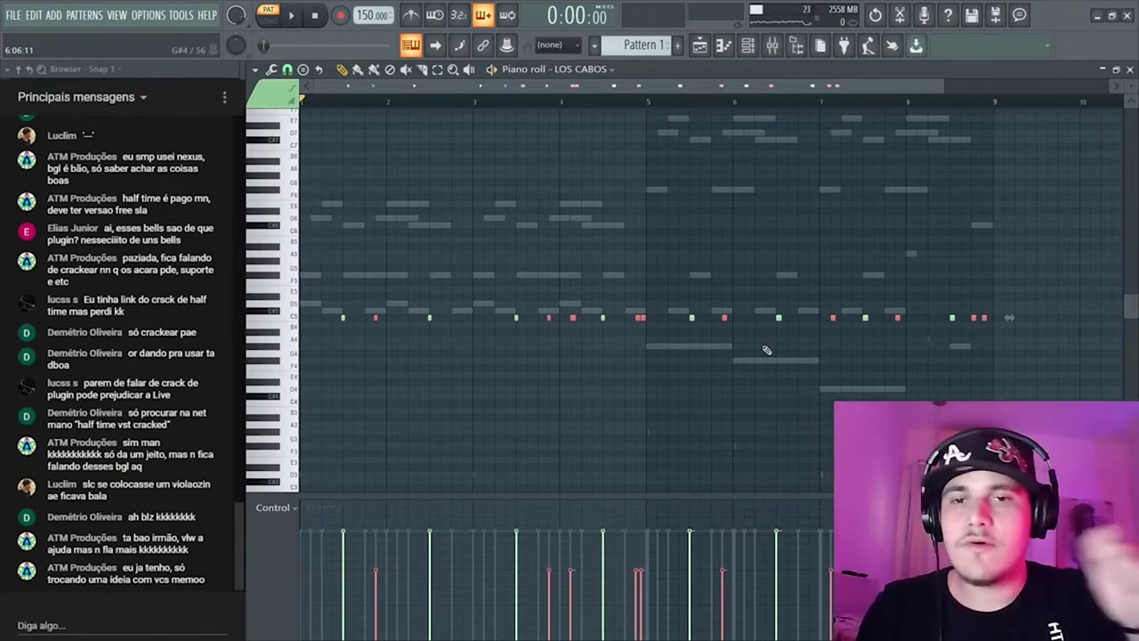
{"action": "key", "text": "space"}
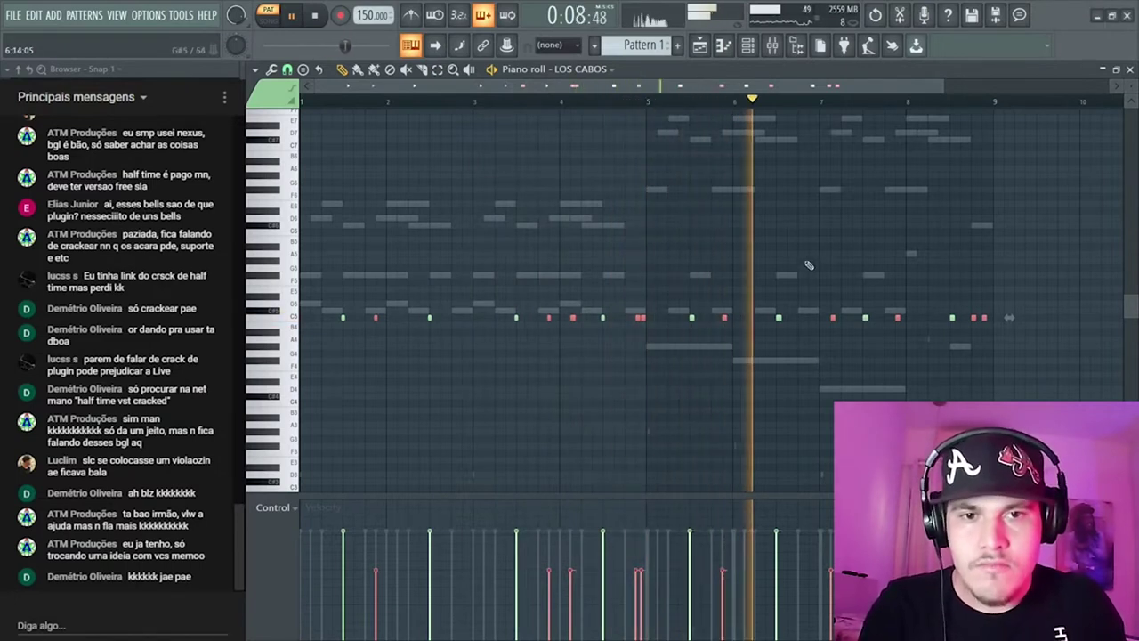
- Add the chicago.wav sample as a new channel and place a D5 note at the start of bar 1 in its piano roll
{"action": "left_click", "coordinate": [749, 44]}
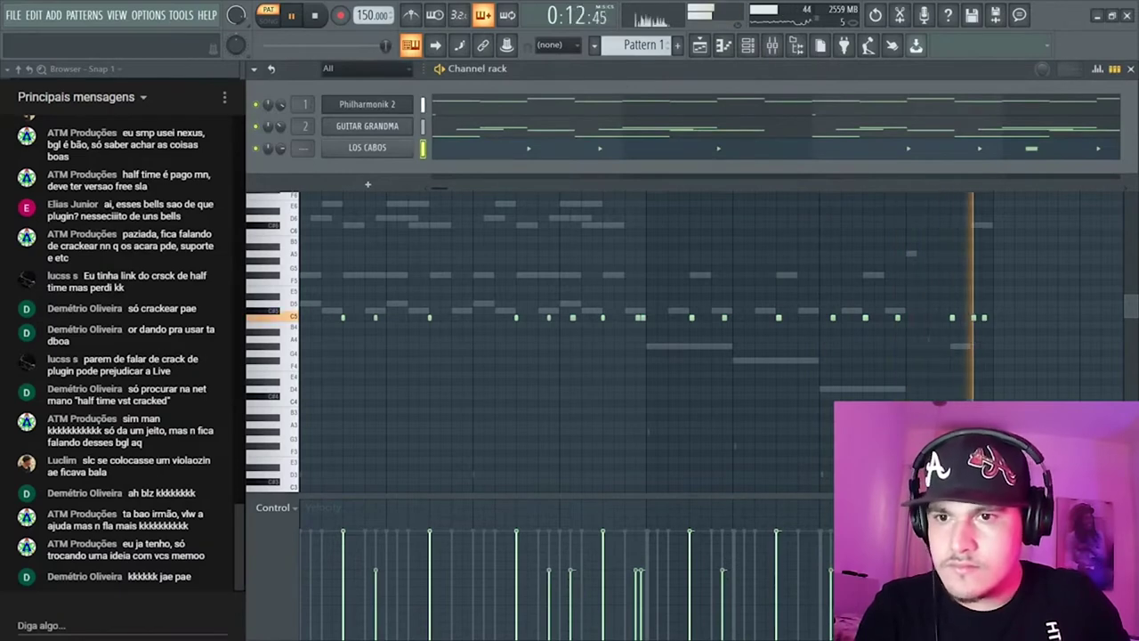
{"action": "key", "text": "space"}
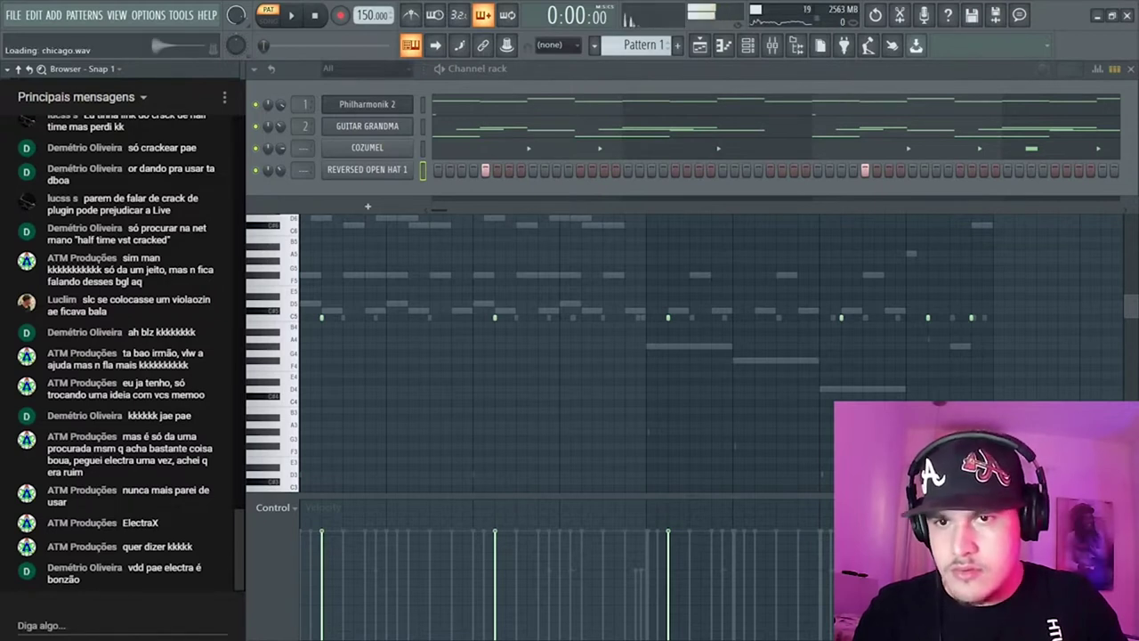
{"action": "left_click_drag", "start_coordinate": [509, 205], "coordinate": [436, 195]}
{"action": "left_click", "coordinate": [385, 198]}
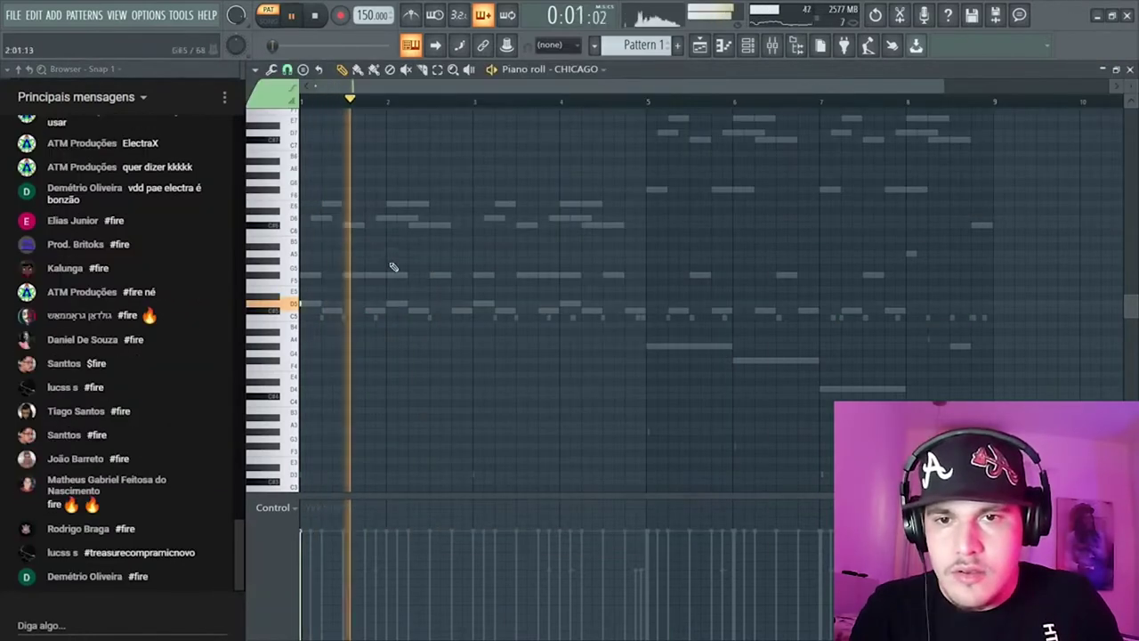
- Try CHICAGO notes on D6 near the end of bar 1 and E6 at bar 2 while replaying the pattern
{"action": "key", "text": "space"}
{"action": "key", "text": "space"}
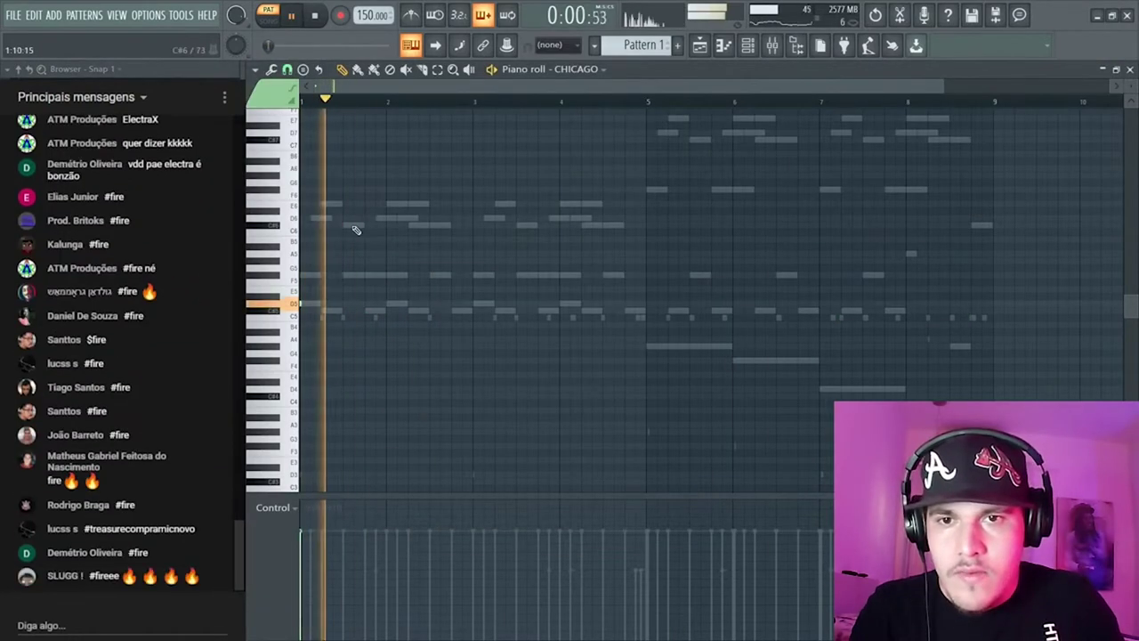
{"action": "key", "text": "space"}
{"action": "key", "text": "space"}
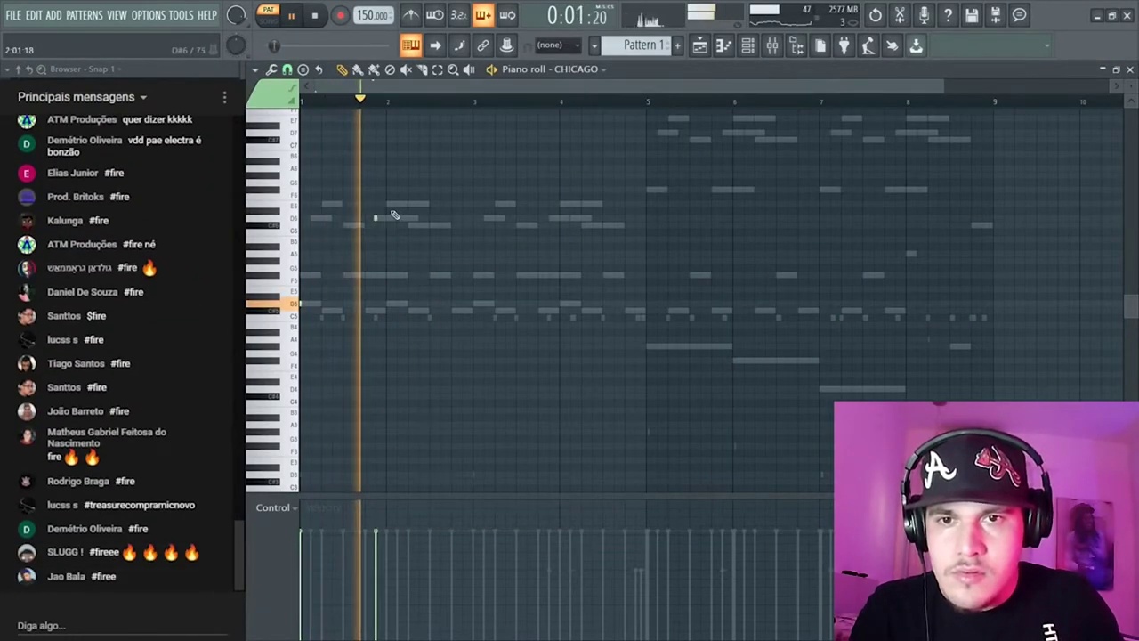
{"action": "scroll", "coordinate": [377, 227], "scroll_direction": "up", "scroll_amount": 5}
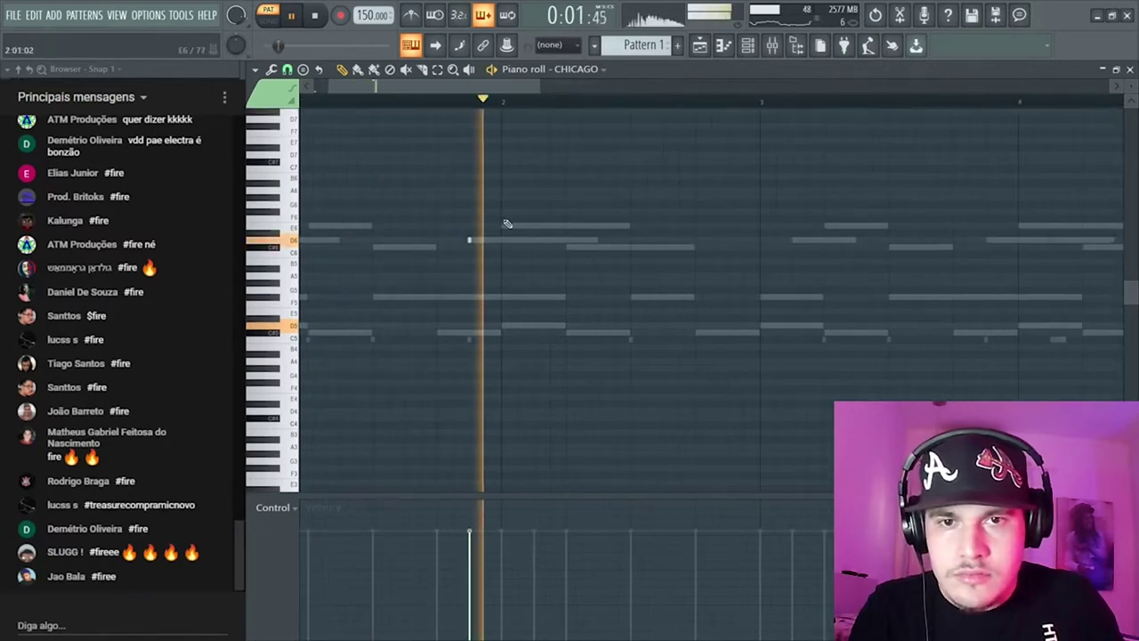
{"action": "key", "text": "space"}
{"action": "key", "text": "space"}
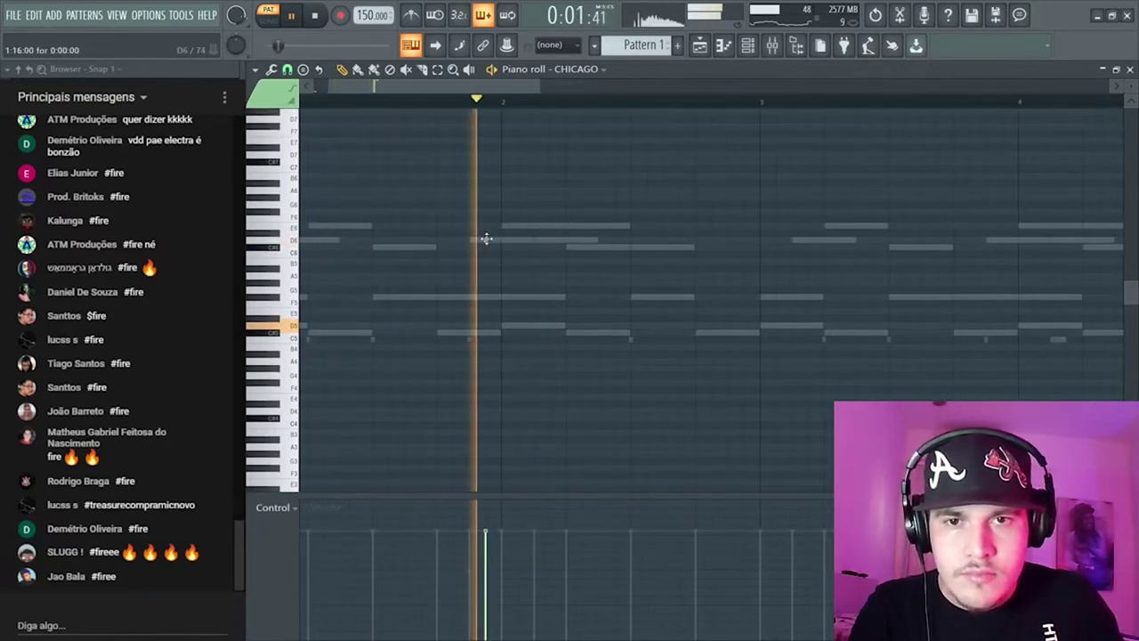
{"action": "key", "text": "space"}
{"action": "key", "text": "space"}
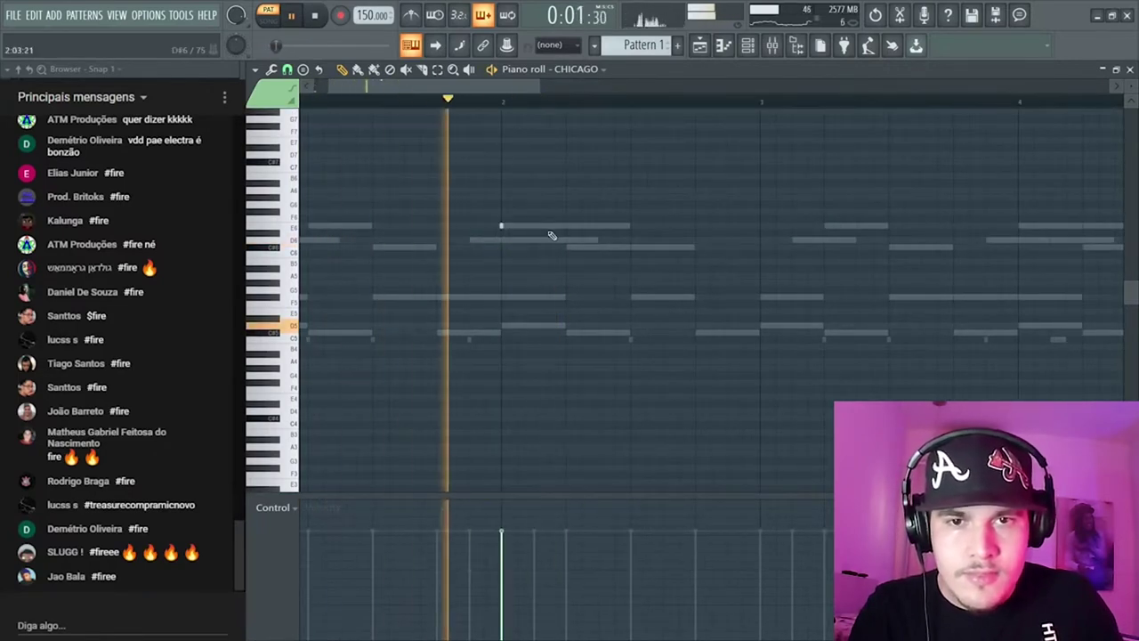
{"action": "key", "text": "space"}
{"action": "key", "text": "space"}
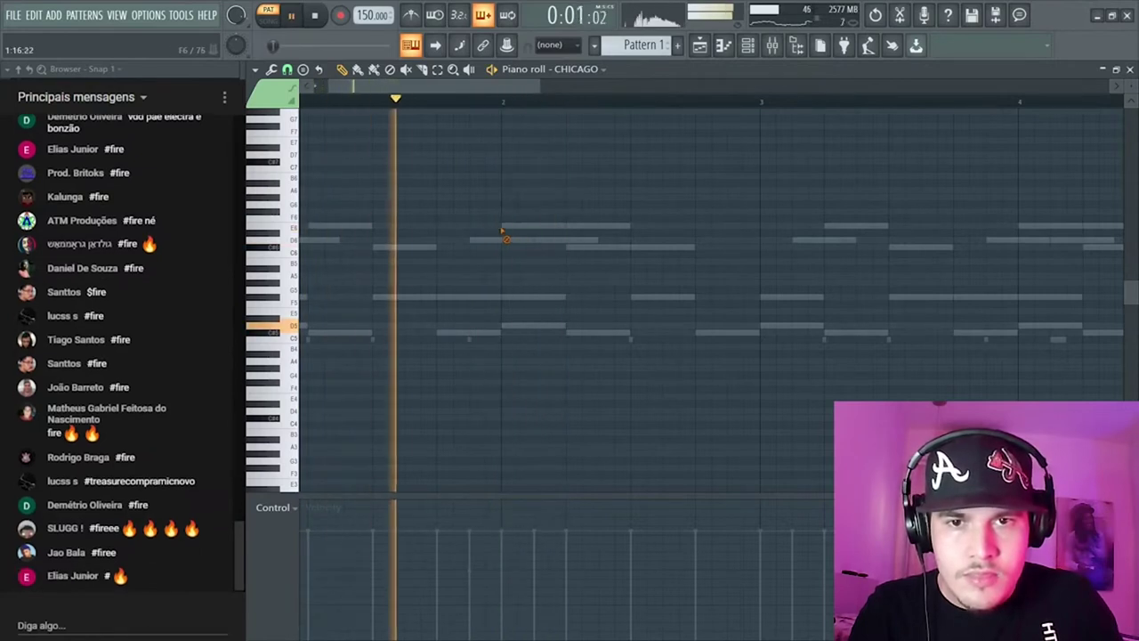
{"action": "key", "text": "space"}
{"action": "key", "text": "space"}
- Place a C#5 note on beat 2 of bar 2 in the CHICAGO piano roll and replay the pattern
{"action": "left_click", "coordinate": [567, 333]}
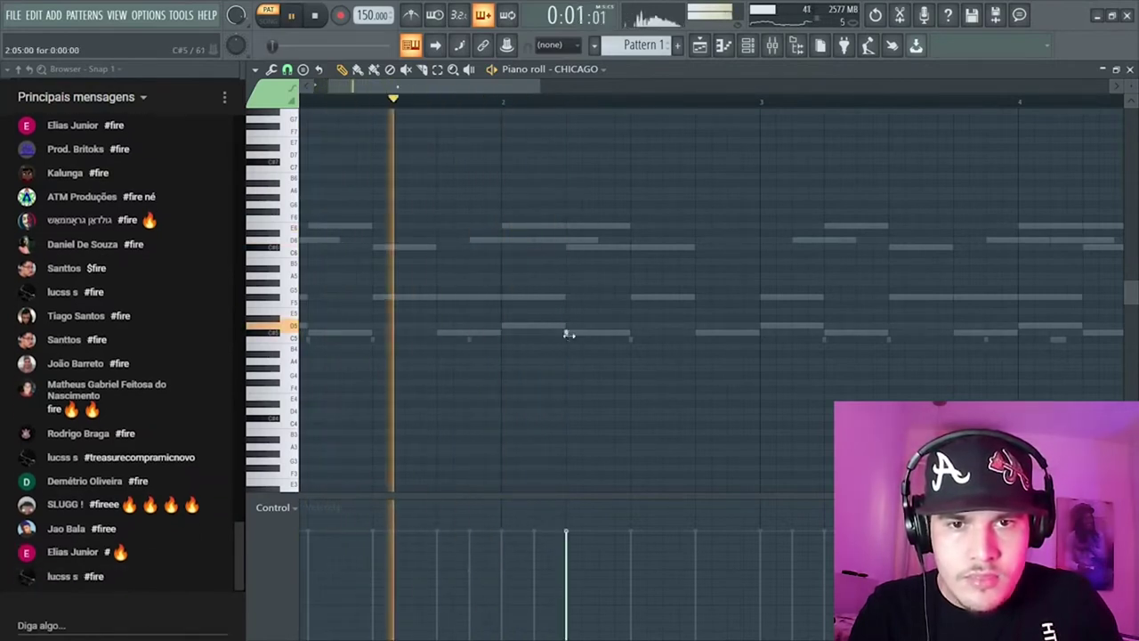
{"action": "key", "text": "space"}
{"action": "key", "text": "space"}
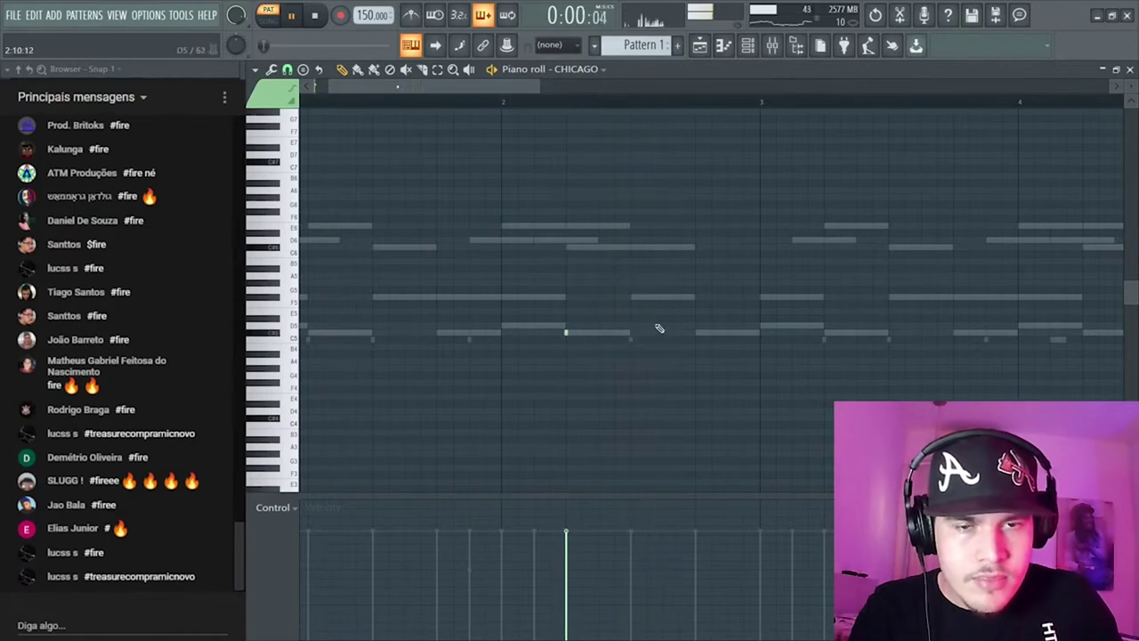
{"action": "scroll", "coordinate": [638, 311], "scroll_direction": "up", "scroll_amount": 2}
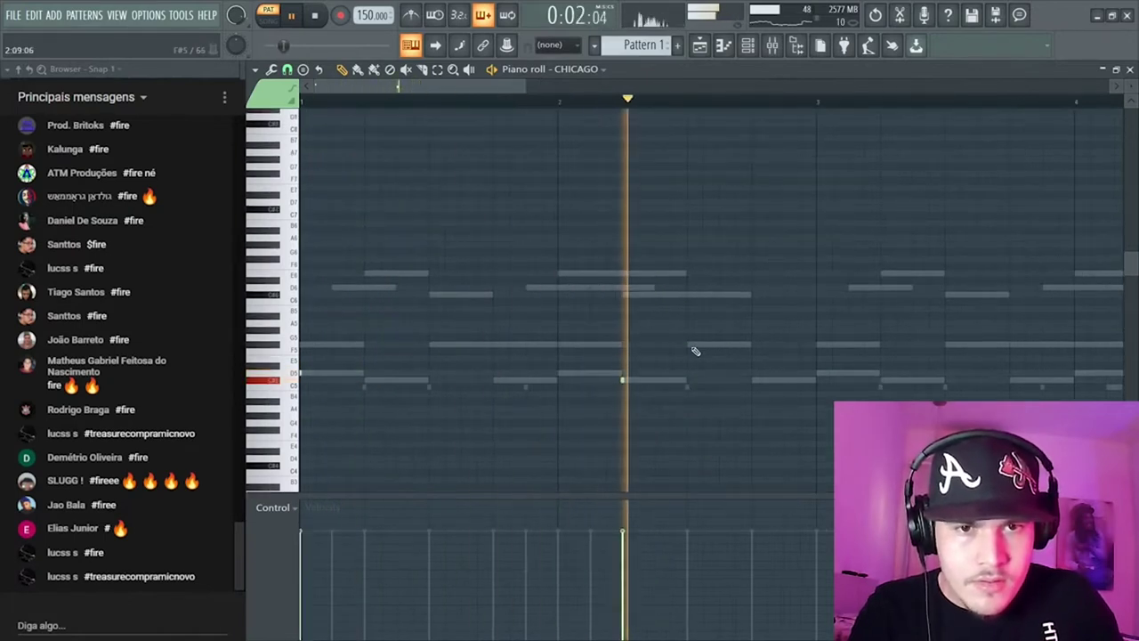
{"action": "key", "text": "space"}
{"action": "key", "text": "space"}
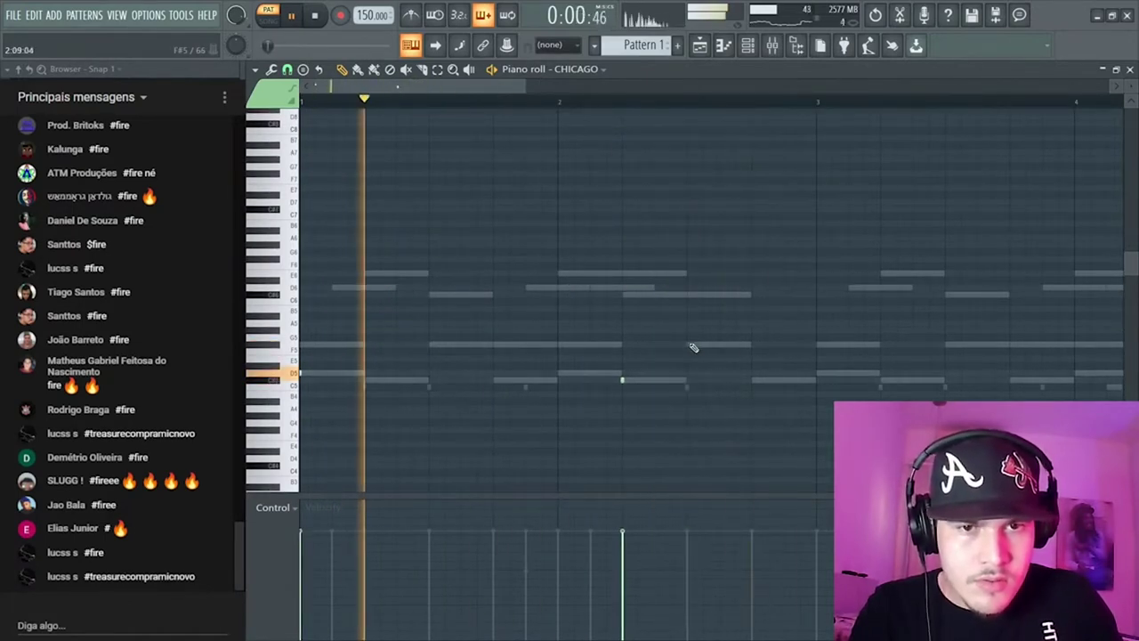
- Add an F#5 hit after beat 3 and a C#5 on beat 4 of bar 2, plus a D5 at the start of bar 3
{"action": "left_click", "coordinate": [719, 345]}
{"action": "left_click", "coordinate": [735, 345]}
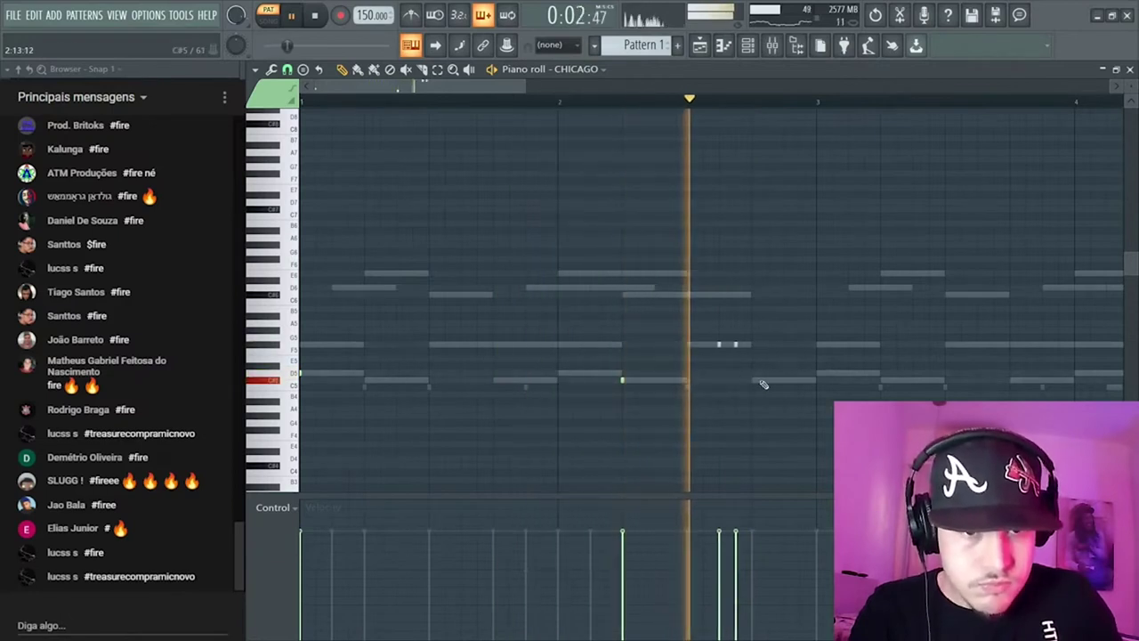
{"action": "right_click", "coordinate": [736, 346]}
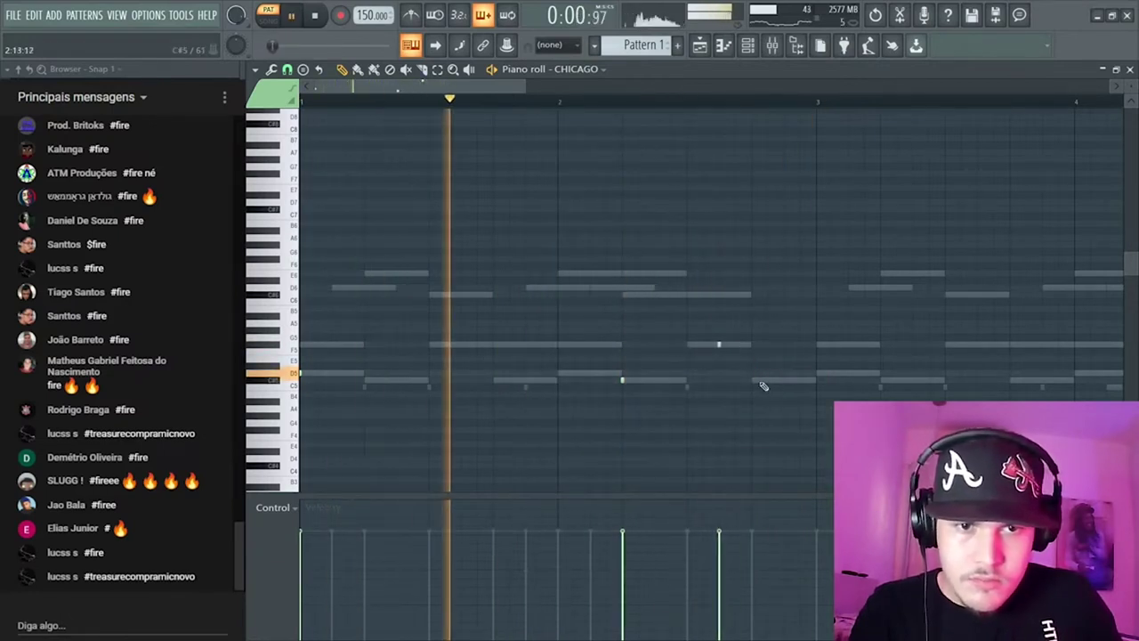
{"action": "left_click", "coordinate": [752, 380]}
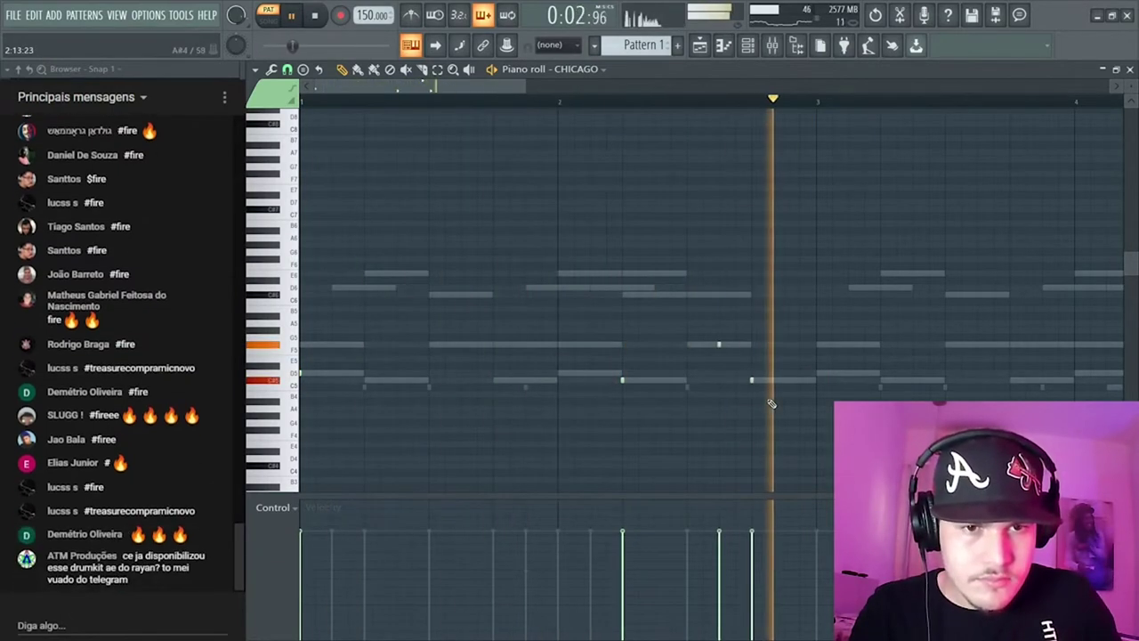
{"action": "left_click", "coordinate": [816, 374]}
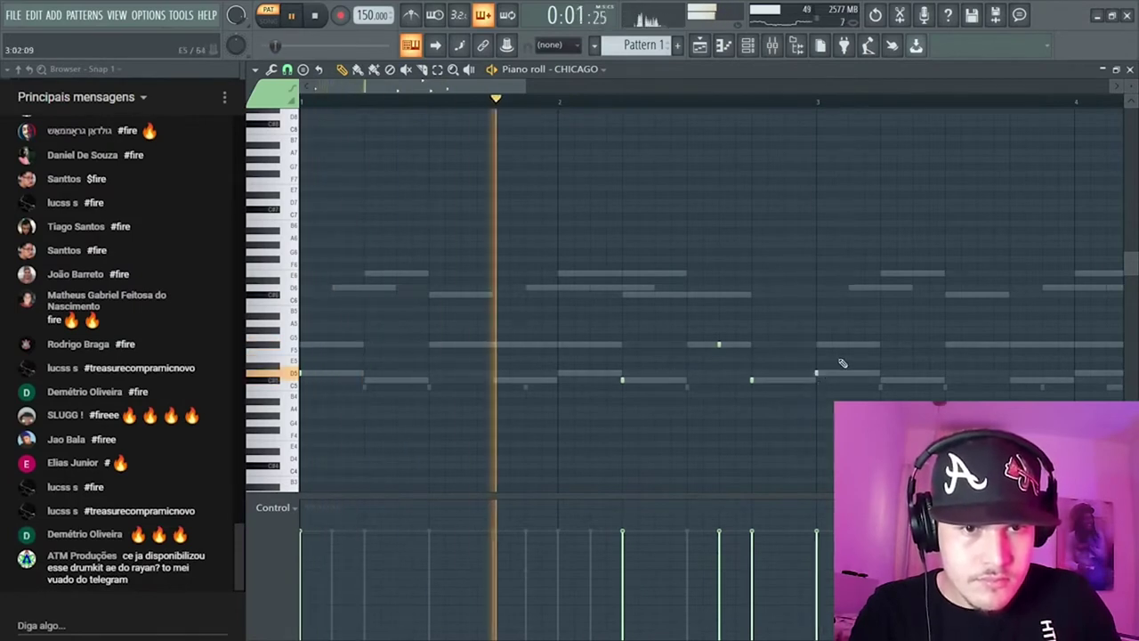
- Continue CHICAGO with C#5 on beat 2 of bar 3, two F#5 hits late in bar 3, and C#5 on beats 2 and 4 of bar 4
{"action": "scroll", "coordinate": [784, 365], "scroll_direction": "right", "scroll_amount": 3}
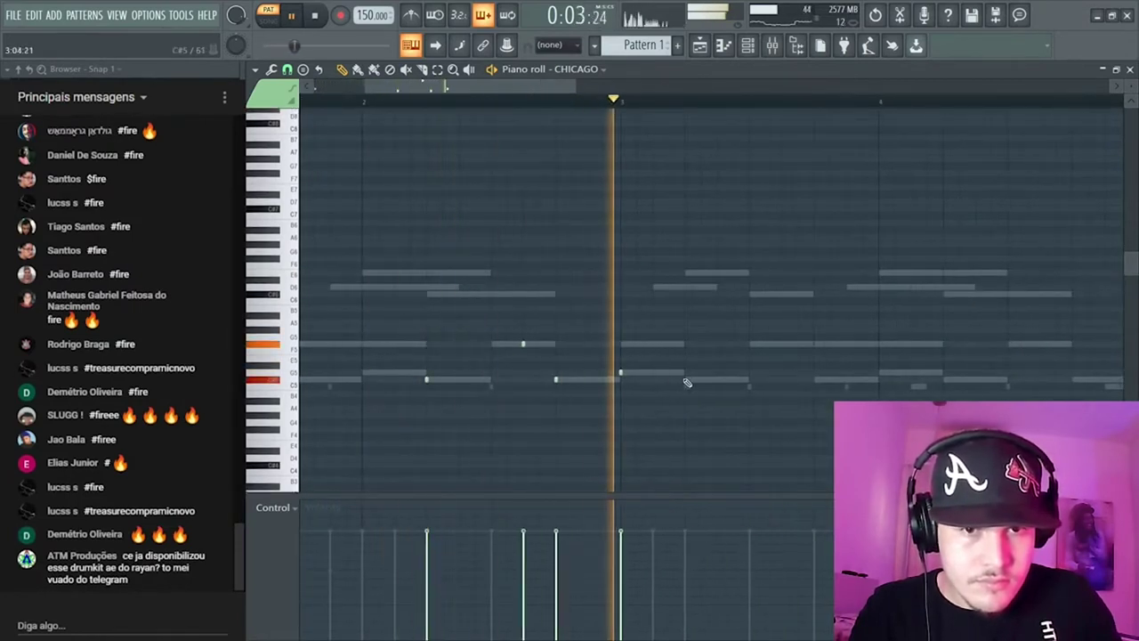
{"action": "scroll", "coordinate": [654, 360], "scroll_direction": "right", "scroll_amount": 4}
{"action": "key", "text": "space"}
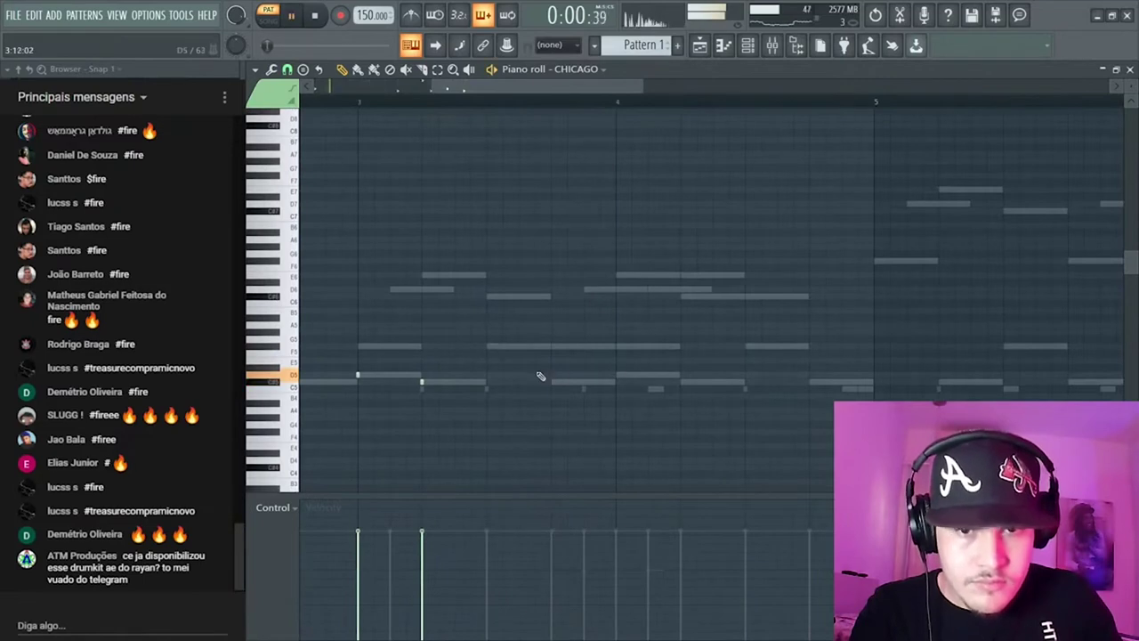
{"action": "left_click", "coordinate": [591, 383]}
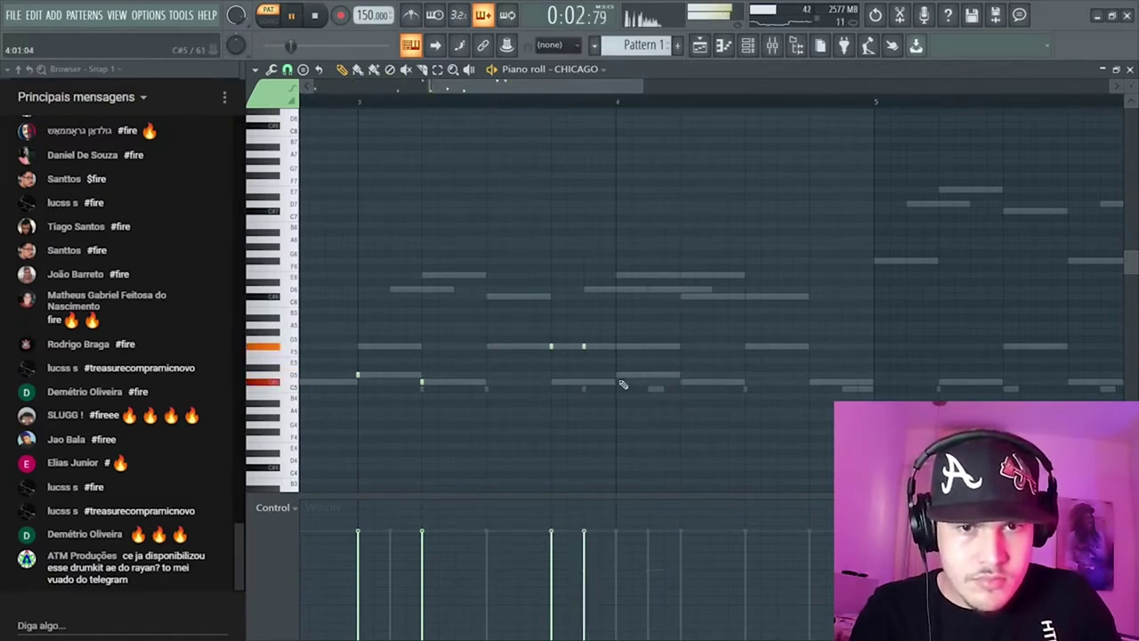
{"action": "left_click", "coordinate": [681, 383]}
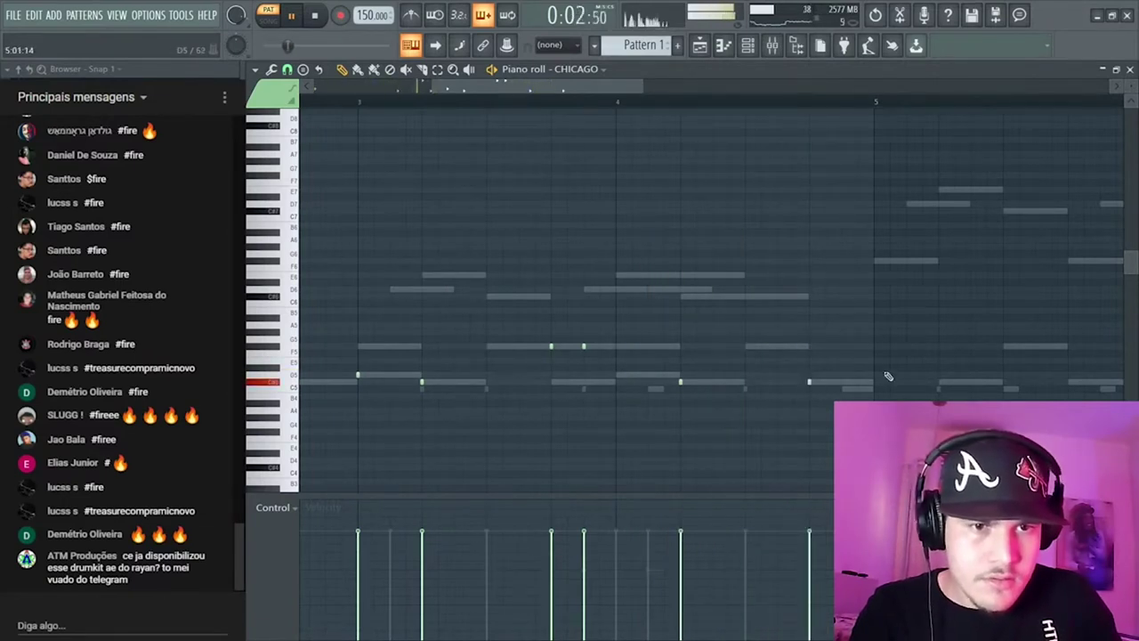
{"action": "scroll", "coordinate": [769, 323], "scroll_direction": "right", "scroll_amount": 3}
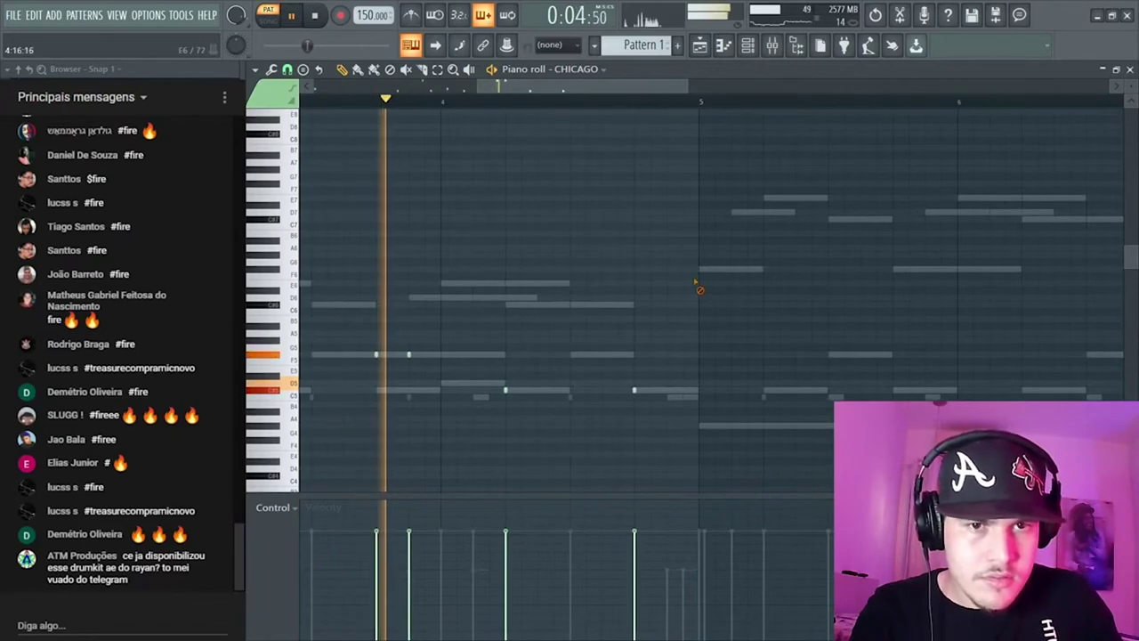
- Stop playback and select the CHICAGO hits in bars 3 and 4
{"action": "key", "text": "space"}
{"action": "left_click_drag", "start_coordinate": [772, 301], "coordinate": [289, 500]}
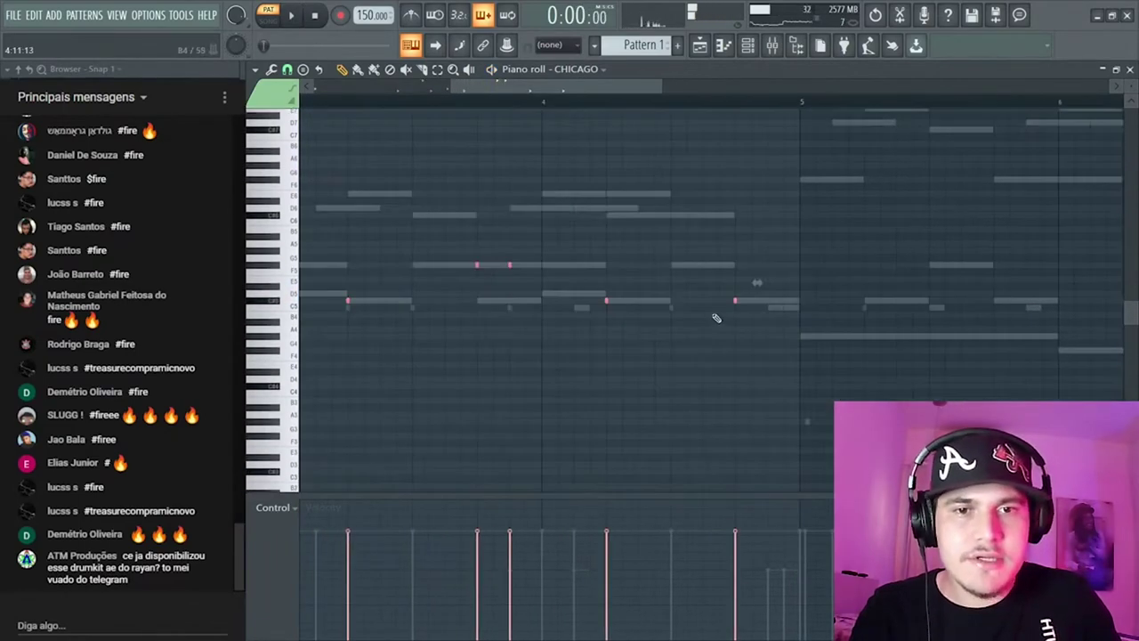
{"action": "scroll", "coordinate": [718, 311], "scroll_direction": "down", "scroll_amount": 4}
{"action": "left_click", "coordinate": [706, 204], "text": "ctrl"}
{"action": "mouse_move", "coordinate": [801, 200]}
{"action": "left_mouse_down"}
{"action": "mouse_move", "coordinate": [869, 238]}
{"action": "mouse_move", "coordinate": [867, 253]}
{"action": "left_mouse_up"}
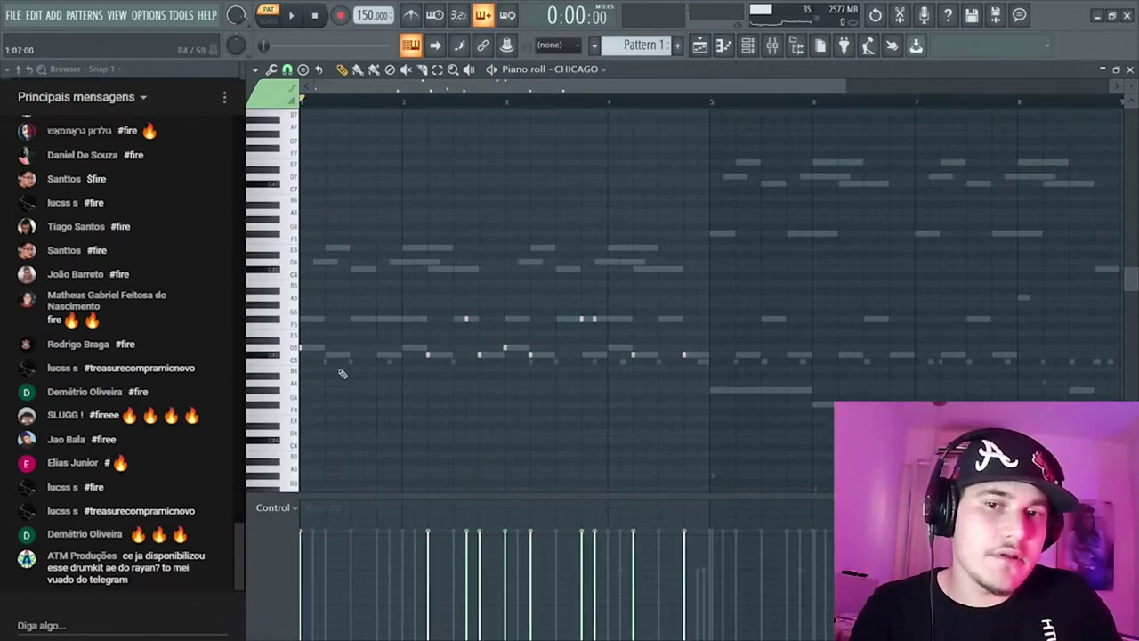
- Load england.wav as a new channel in the Channel rack and inspect its waveform in Edison
{"action": "key", "text": "F6"}
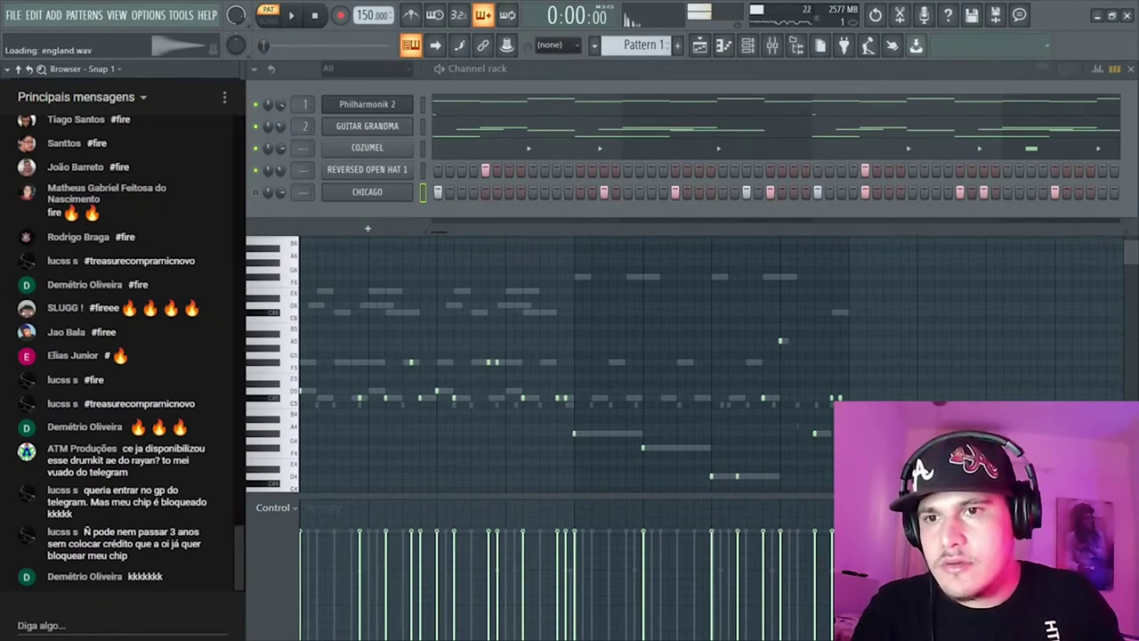
{"action": "left_click_drag", "start_coordinate": [358, 210], "coordinate": [358, 212]}
{"action": "left_click", "coordinate": [367, 213]}
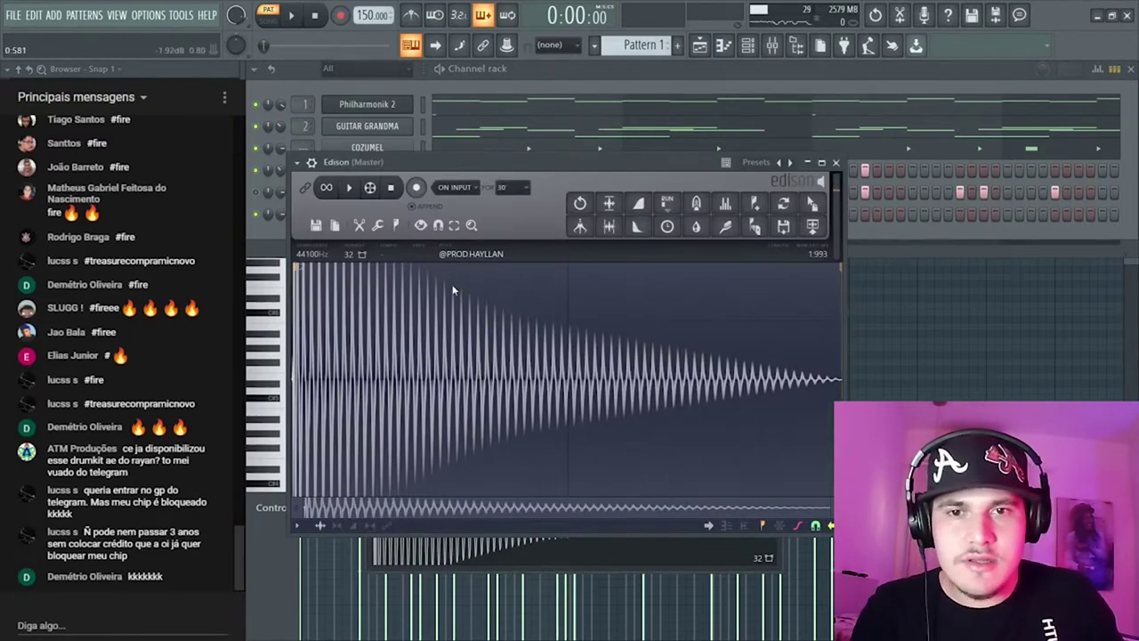
{"action": "left_click", "coordinate": [837, 164]}
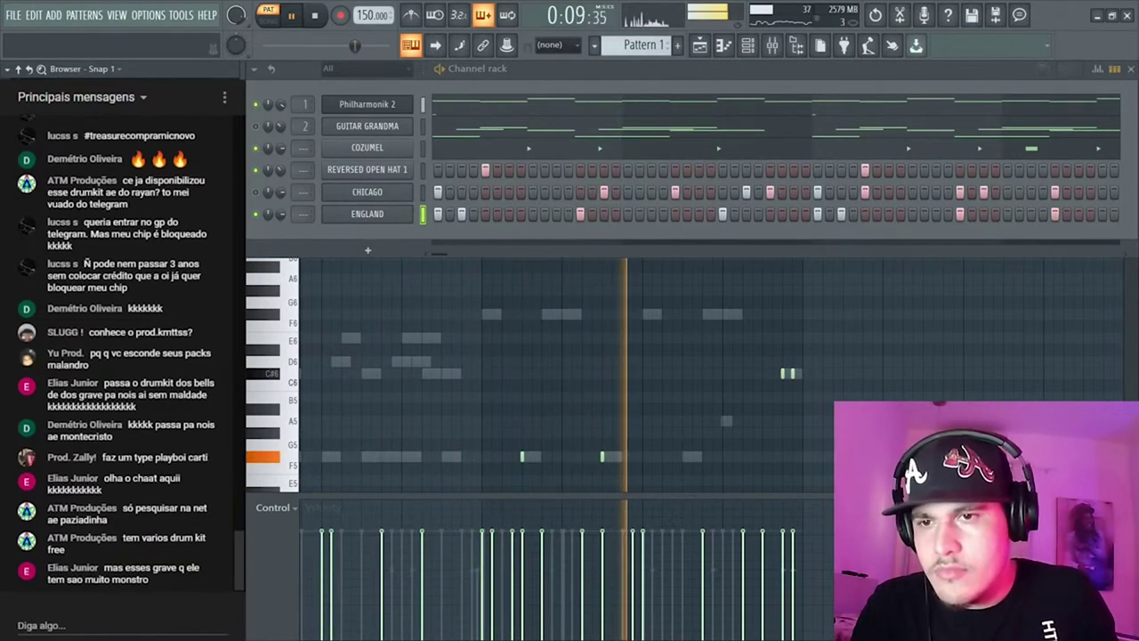
- Replay the pattern and slightly raise the FLUTE 9 channel's volume
{"action": "key", "text": "space"}
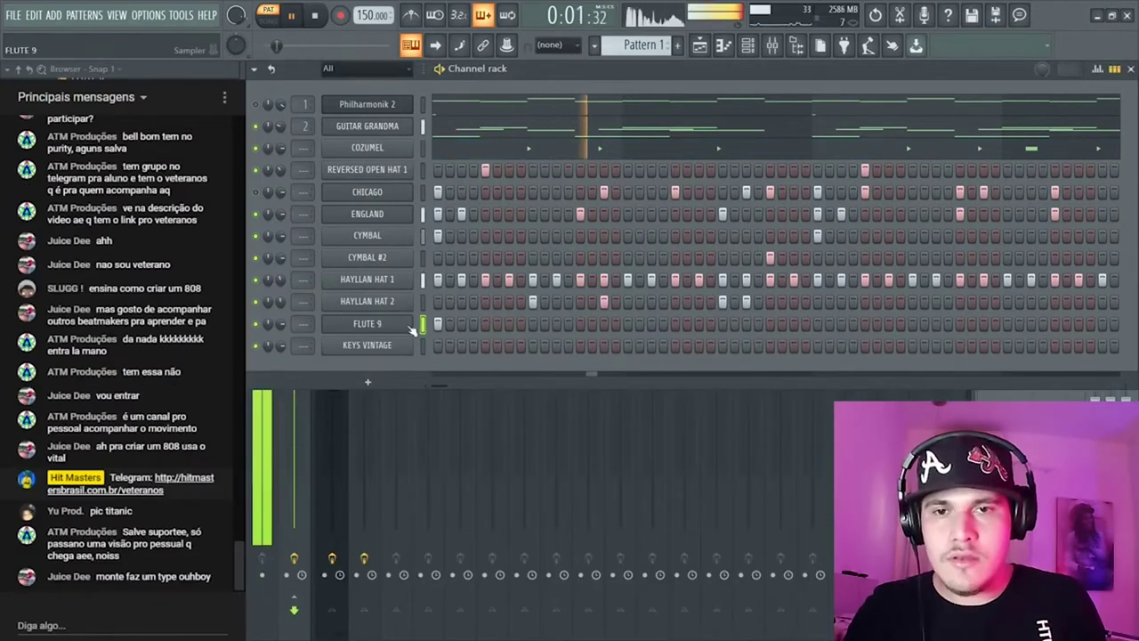
{"action": "key", "text": "space"}
{"action": "key", "text": "space"}
{"action": "left_click_drag", "start_coordinate": [280, 325], "coordinate": [280, 319]}
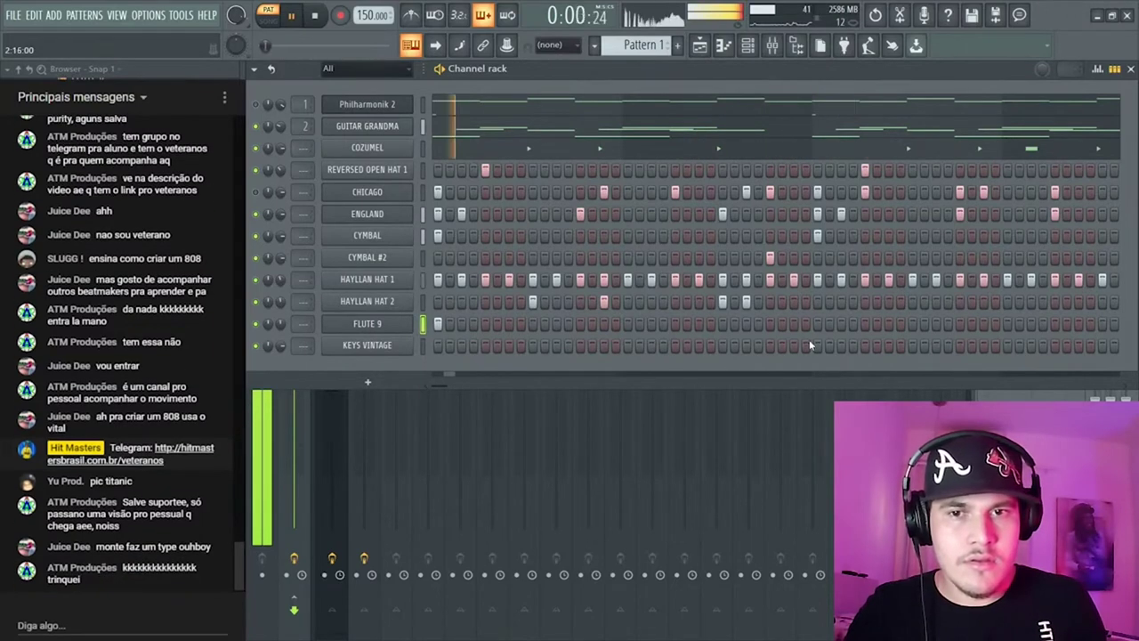
- Open the KEYS VINTAGE piano roll and place D5 at the start of bar 1 and C#5 on its second beat
{"action": "left_click", "coordinate": [381, 344]}
{"action": "key", "text": "F7"}
{"action": "key", "text": "space"}
{"action": "key", "text": "space"}
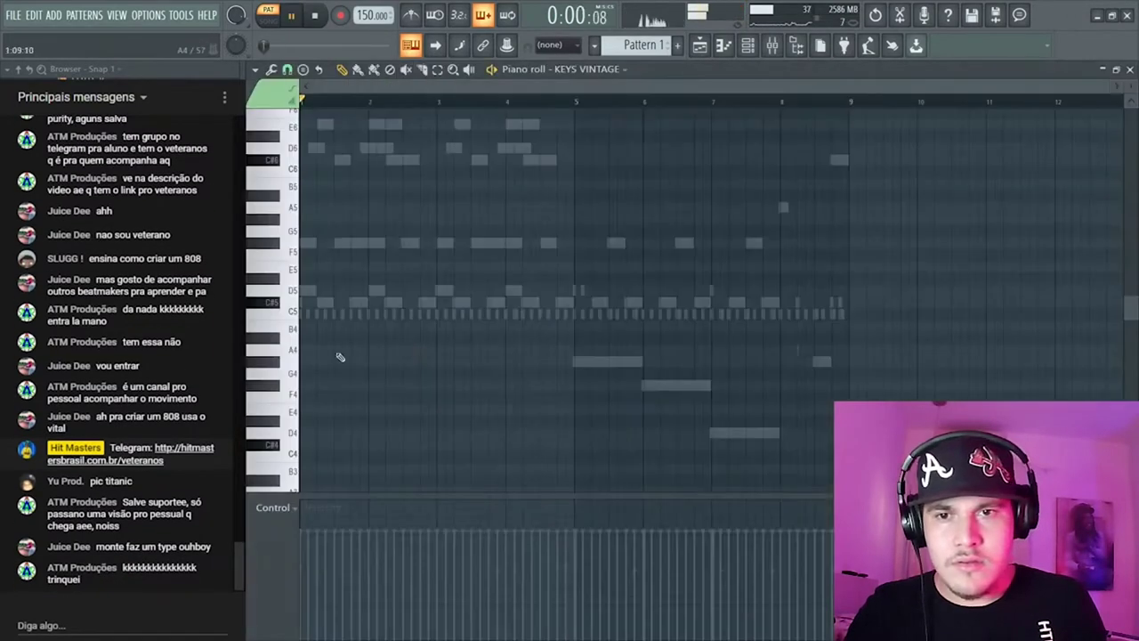
{"action": "key", "text": "space"}
{"action": "left_click", "coordinate": [319, 303]}
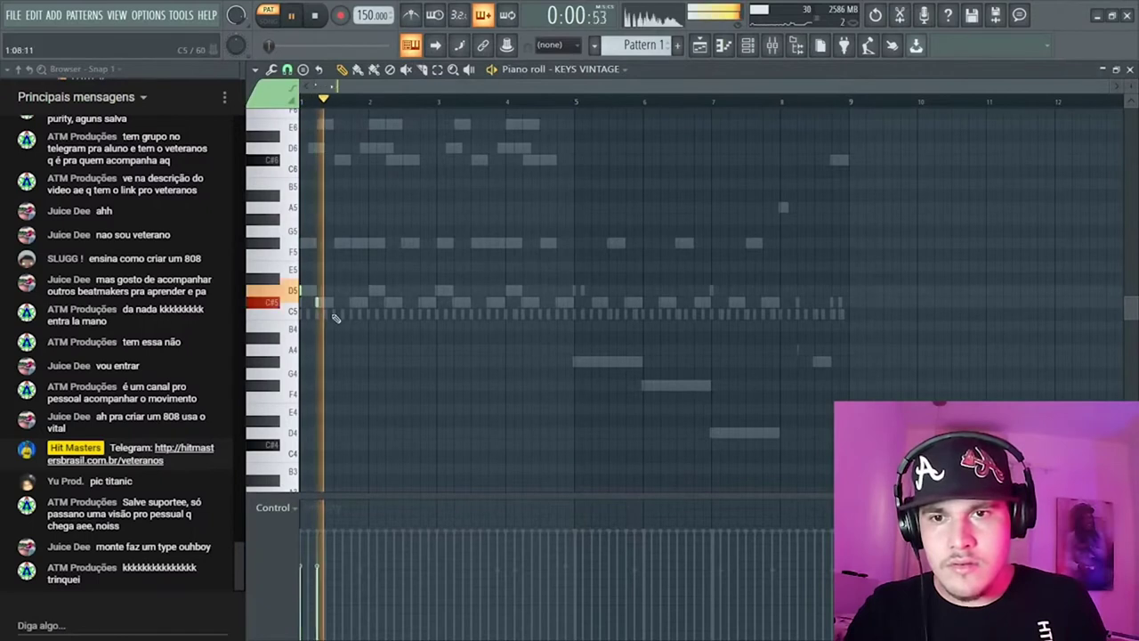
- Add KEYS VINTAGE hits on D5 at the start of bar 2, C#5 on its second beat and C#5 on beat 4 of bar 1
{"action": "left_click", "coordinate": [368, 290]}
{"action": "key", "text": "space"}
{"action": "key", "text": "space"}
{"action": "left_click", "coordinate": [388, 305]}
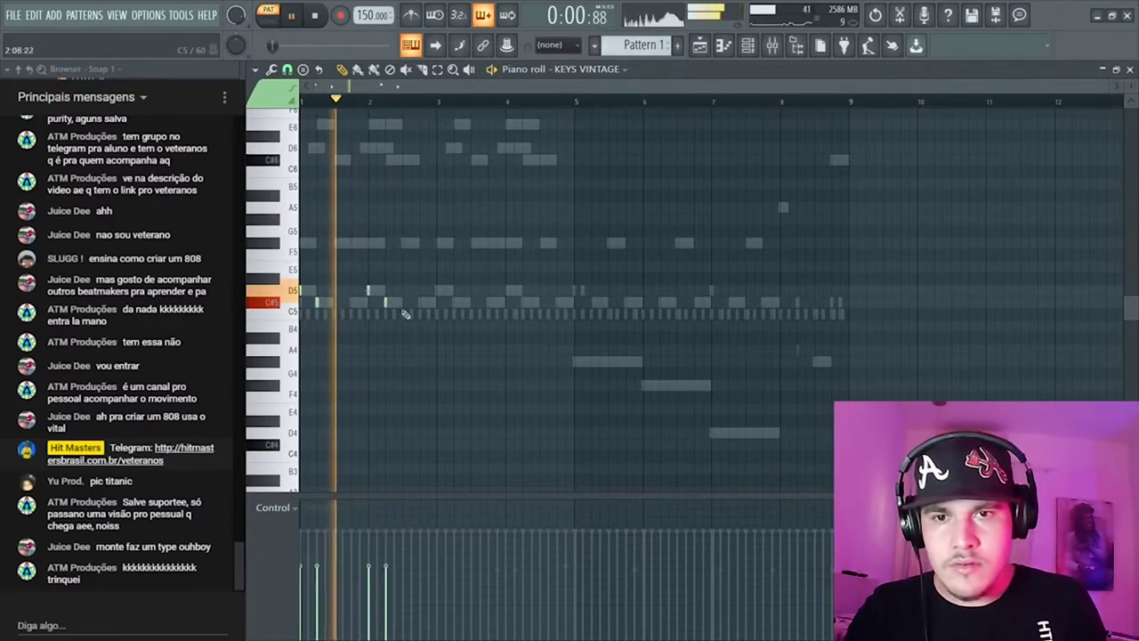
{"action": "key", "text": "space"}
{"action": "key", "text": "space"}
{"action": "left_click", "coordinate": [353, 305]}
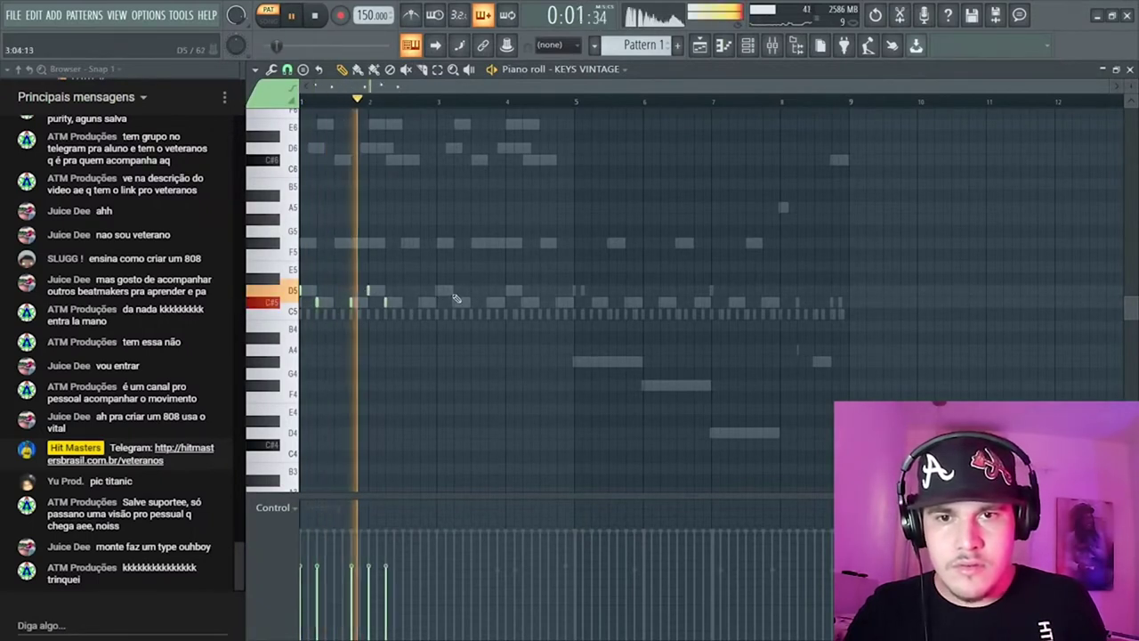
- Extend KEYS VINTAGE with D5 opening bars 3 and 4, C#5 on beat 4 of bars 2 to 4, and C#5 on beat 2 of bar 4
{"action": "left_click", "coordinate": [424, 304]}
{"action": "left_click", "coordinate": [437, 289]}
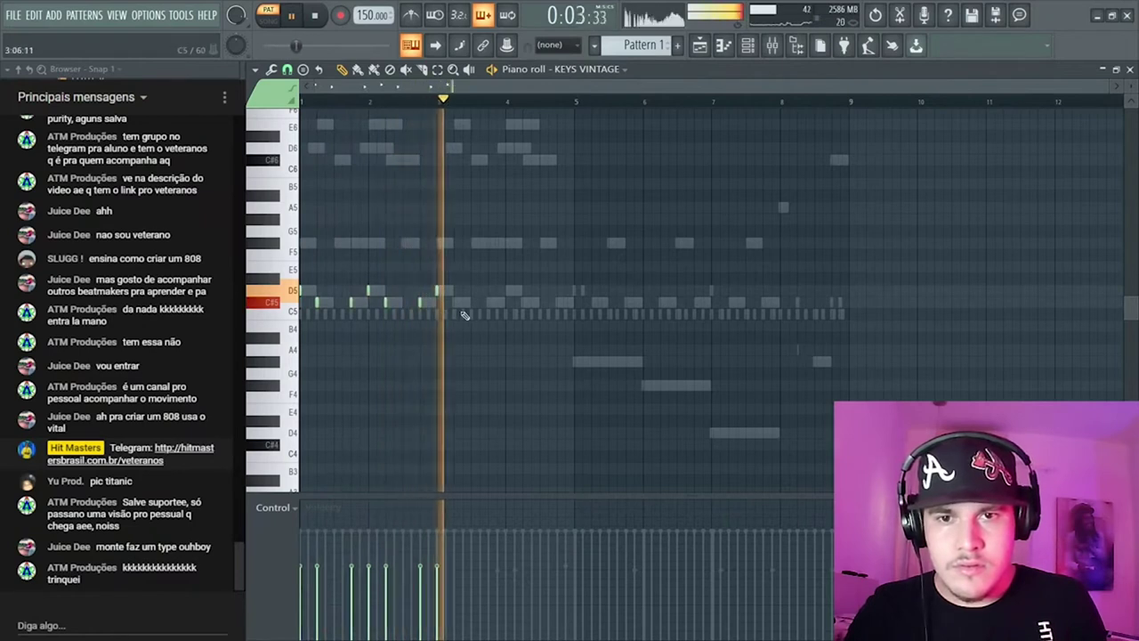
{"action": "left_click", "coordinate": [489, 304]}
{"action": "left_click", "coordinate": [506, 290]}
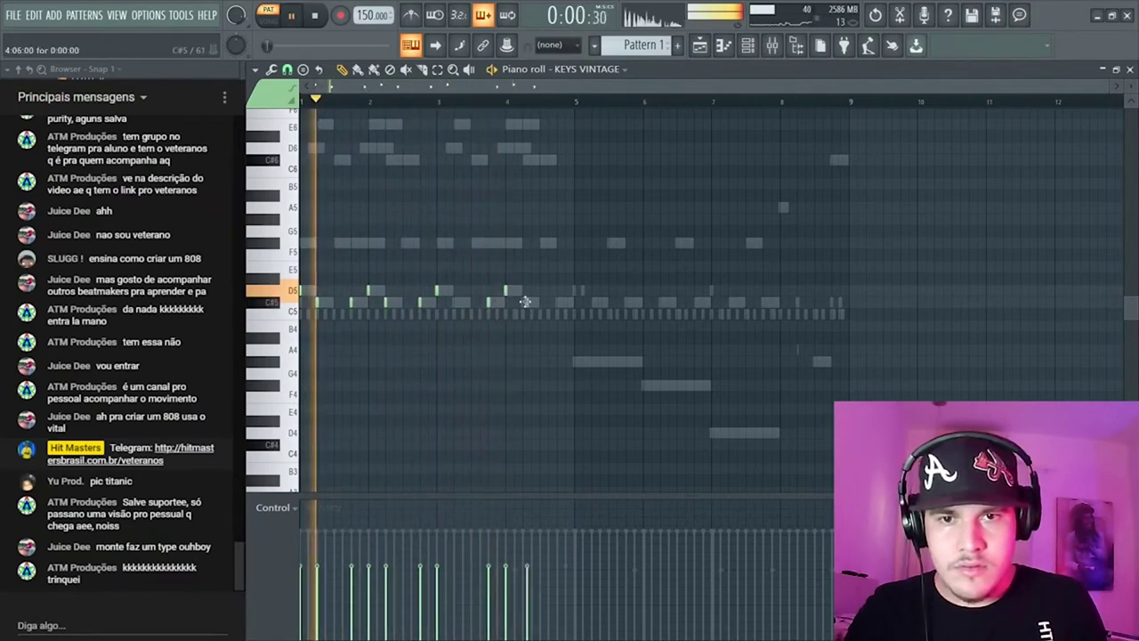
{"action": "left_click", "coordinate": [523, 303]}
{"action": "left_click", "coordinate": [558, 303]}
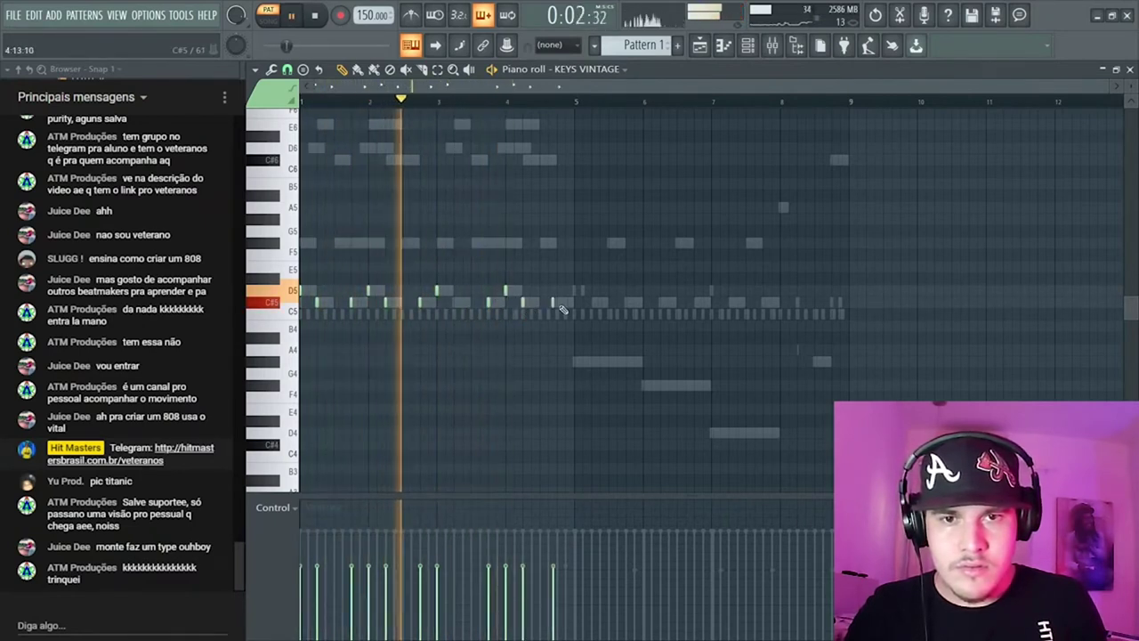
- Transpose all KEYS VINTAGE notes up one octave and replay the pattern
{"action": "key", "text": "ctrl+Up"}
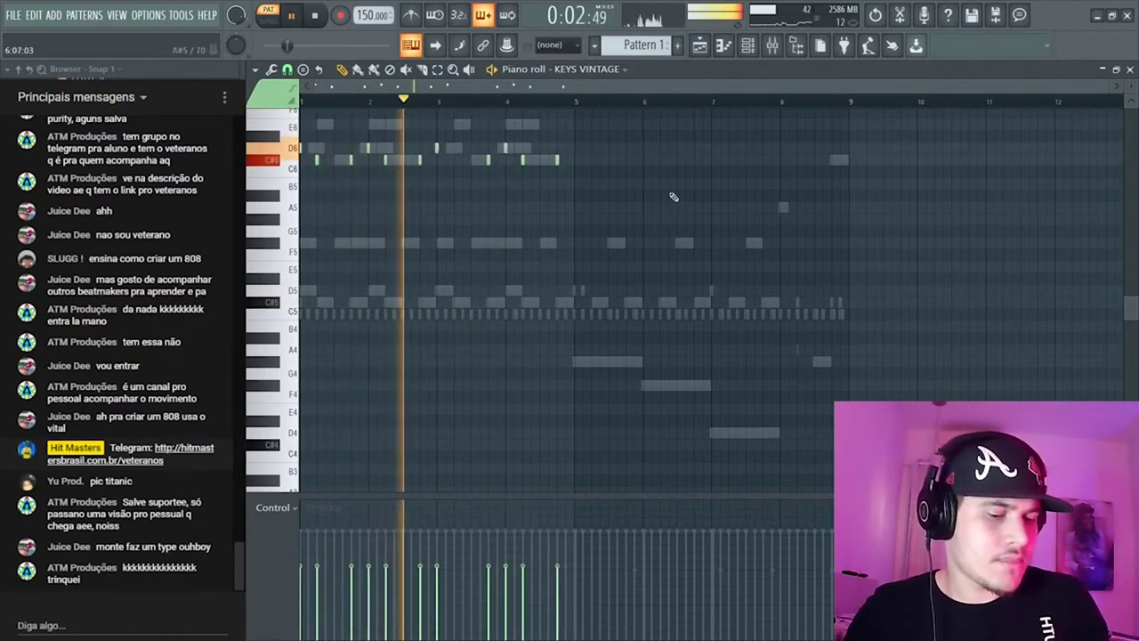
{"action": "key", "text": "space"}
{"action": "key", "text": "space"}
{"action": "scroll", "coordinate": [500, 184], "scroll_direction": "up", "scroll_amount": 3, "text": "ctrl"}
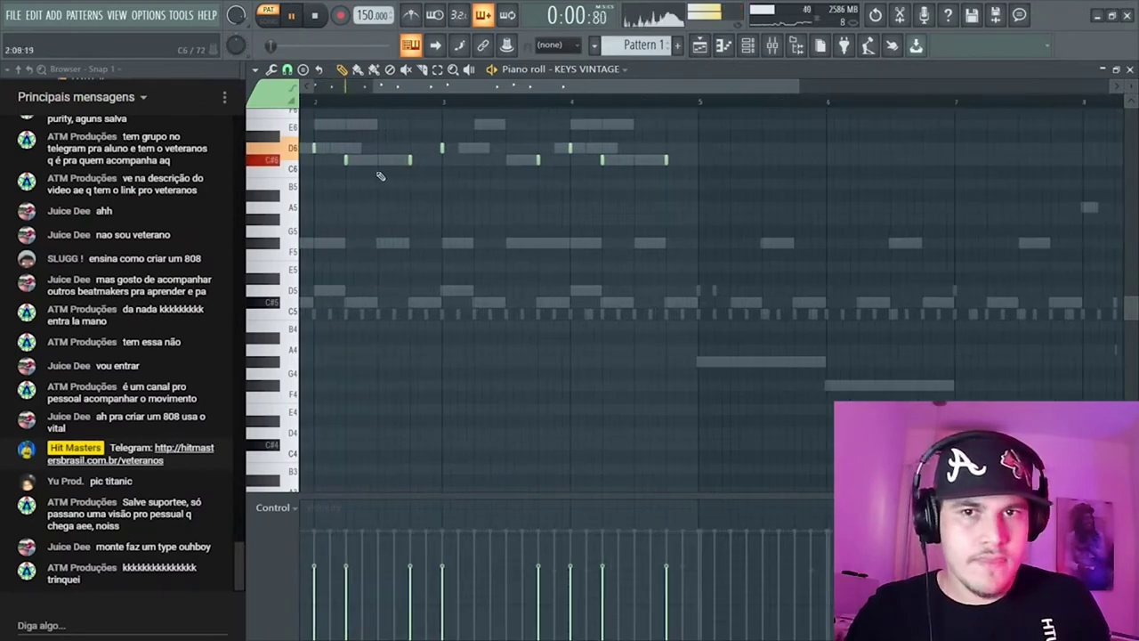
- Add KEYS VINTAGE hits on B5 at beat 3 of bars 1 and 3, and replay the pattern
{"action": "scroll", "coordinate": [379, 221], "scroll_direction": "up", "scroll_amount": 3}
{"action": "left_click", "coordinate": [370, 277]}
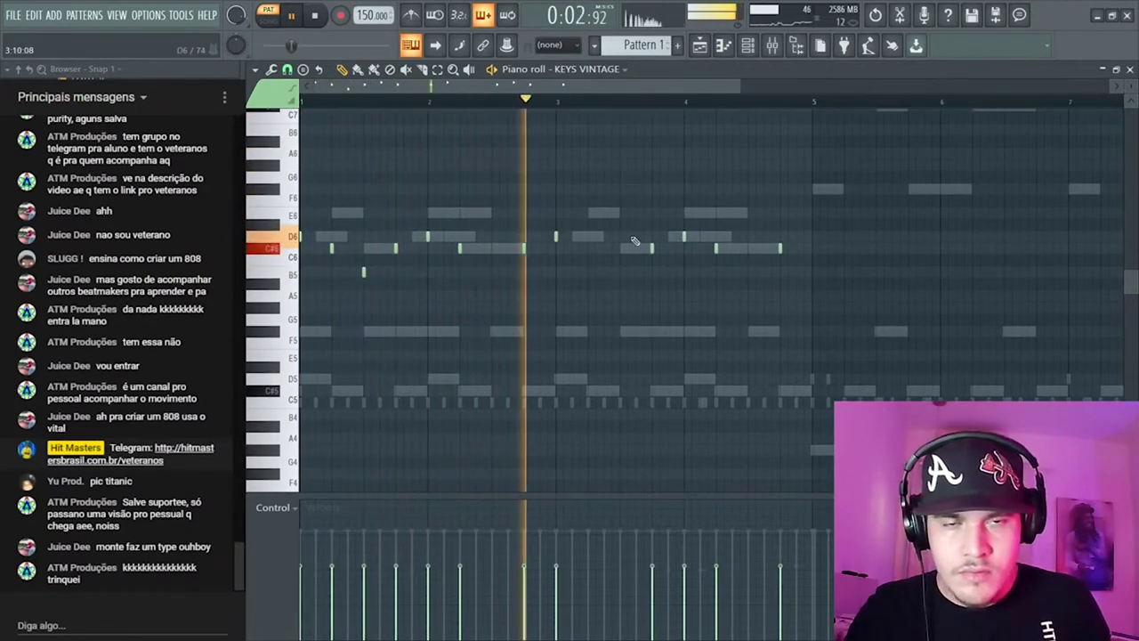
{"action": "key", "text": "space"}
{"action": "key", "text": "space"}
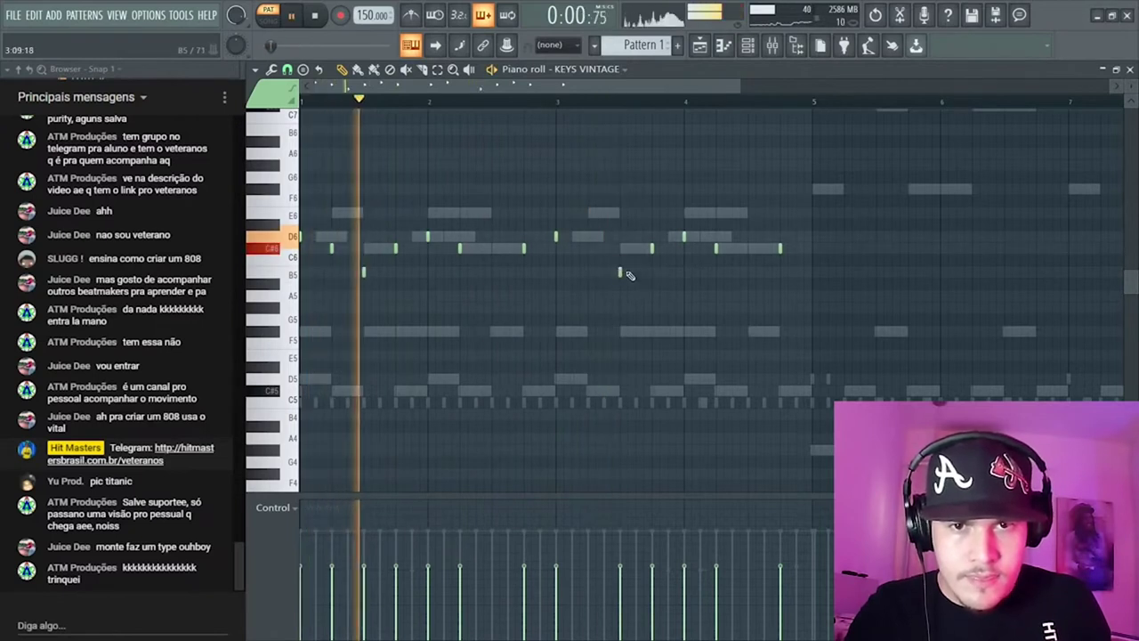
{"action": "left_click", "coordinate": [623, 272]}
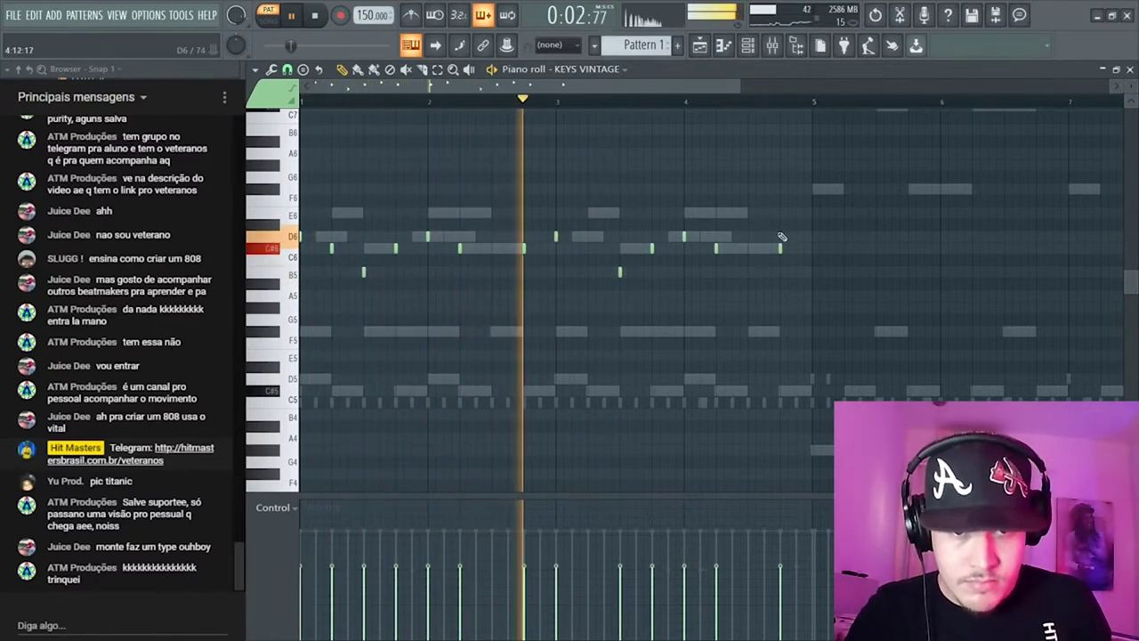
{"action": "key", "text": "space"}
{"action": "key", "text": "space"}
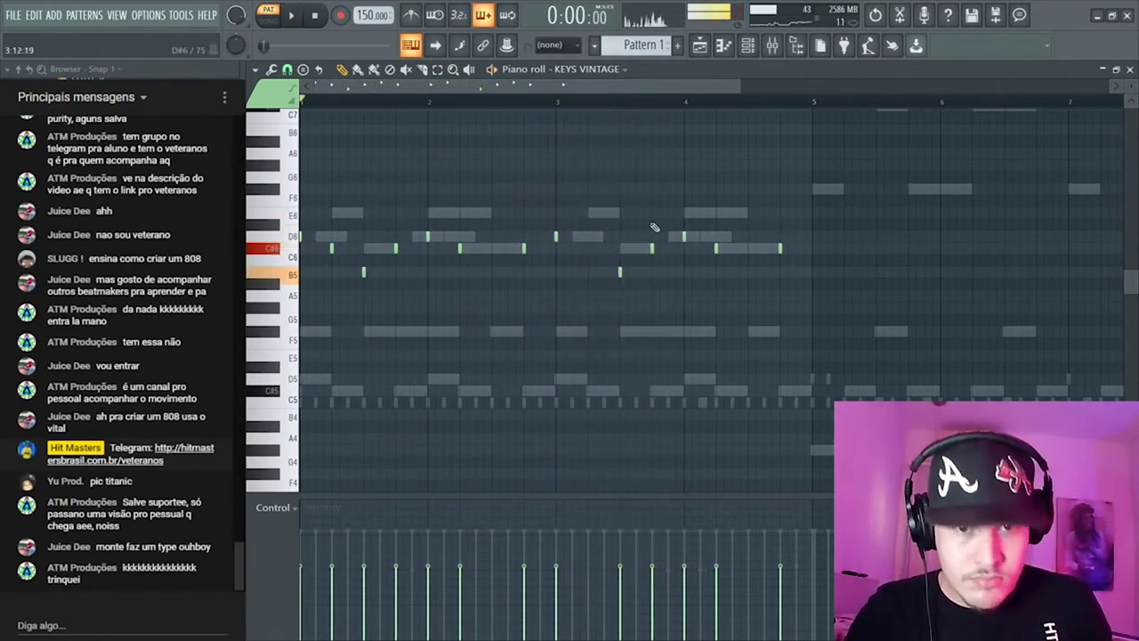
- Add a KEYS VINTAGE hit on E6 at beat 2 of bar 3, and try another on beat 3 of bar 4 before deleting it
{"action": "left_click", "coordinate": [590, 213]}
{"action": "left_click_drag", "start_coordinate": [885, 252], "coordinate": [695, 283]}
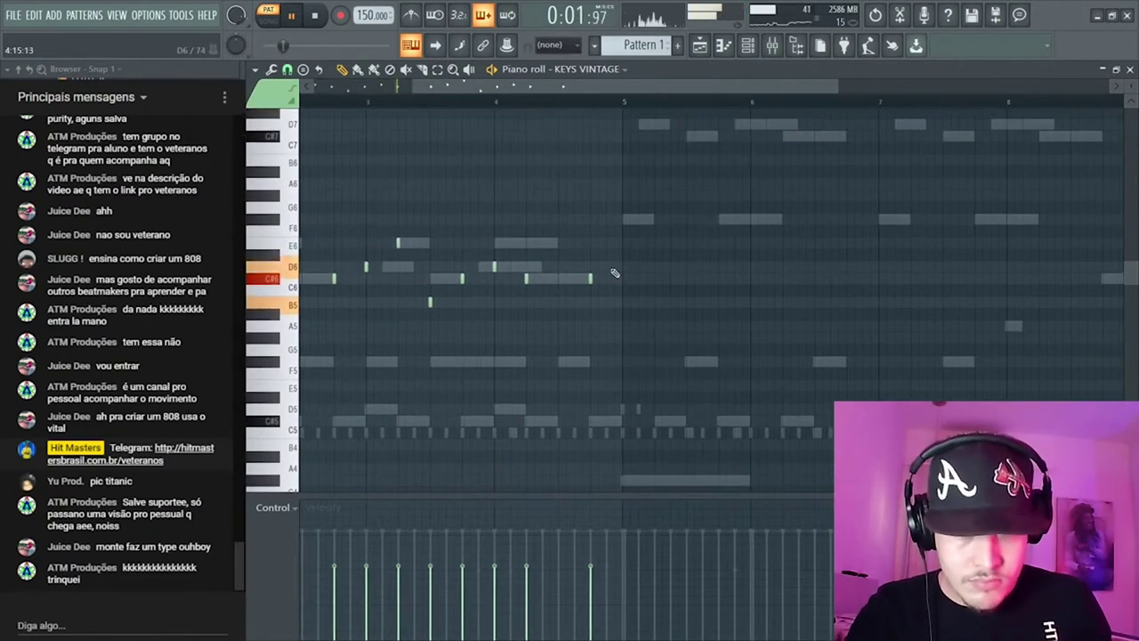
{"action": "left_click", "coordinate": [558, 243]}
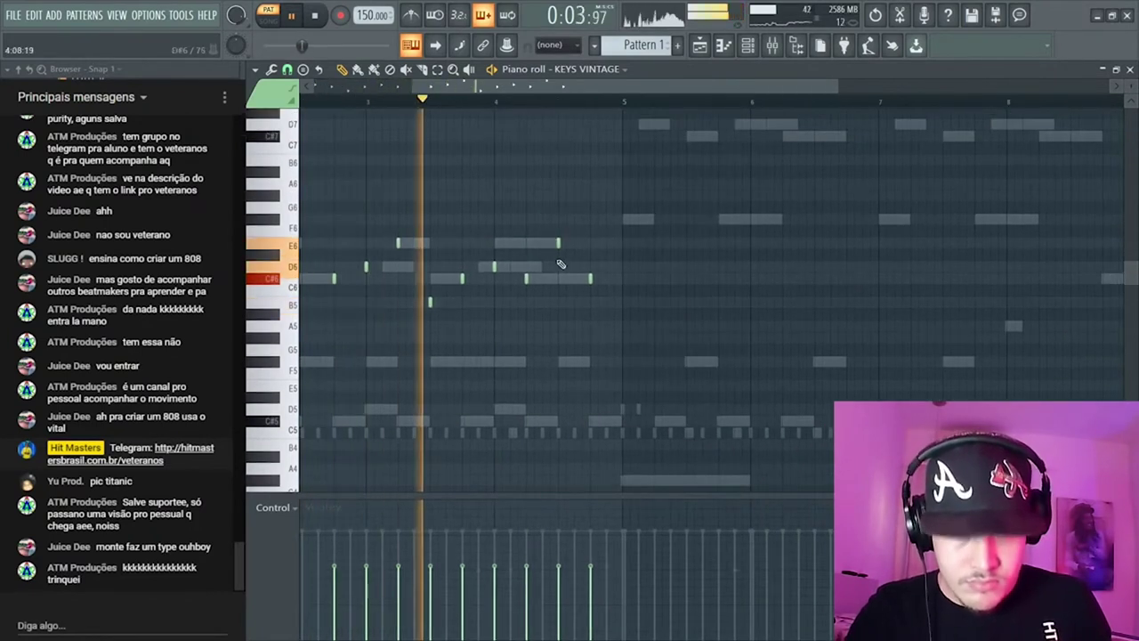
{"action": "key", "text": "space"}
{"action": "right_click", "coordinate": [559, 244]}
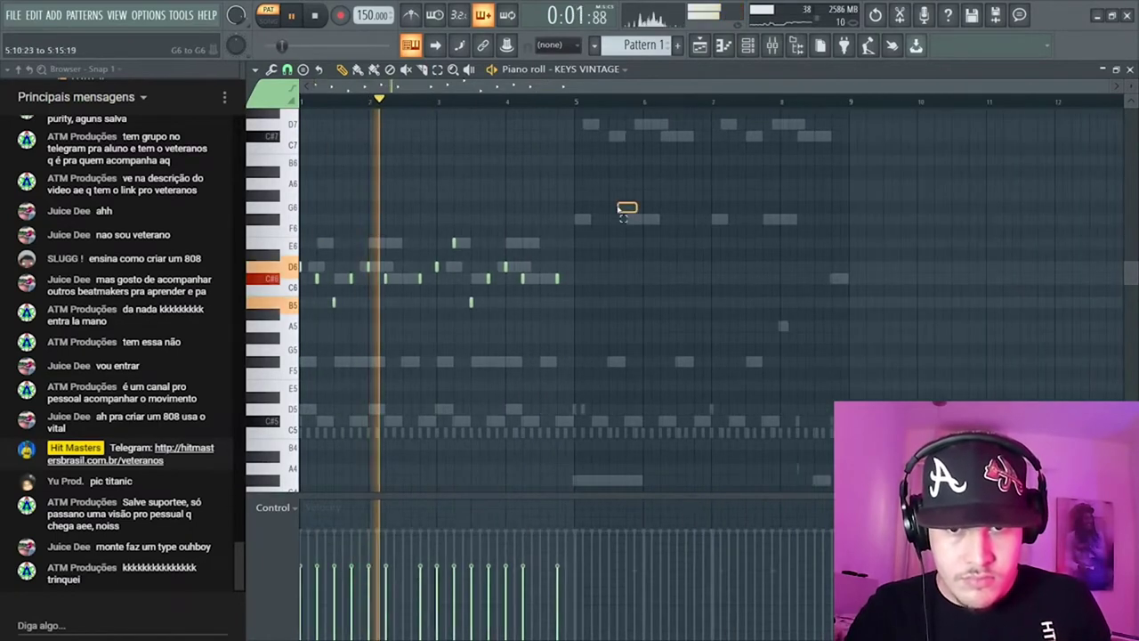
- Duplicate the four-bar KEYS VINTAGE pattern into bars 5 to 8 and select all of its notes
{"action": "left_click_drag", "start_coordinate": [331, 268], "coordinate": [575, 269]}
{"action": "left_click", "coordinate": [879, 161], "text": "ctrl"}
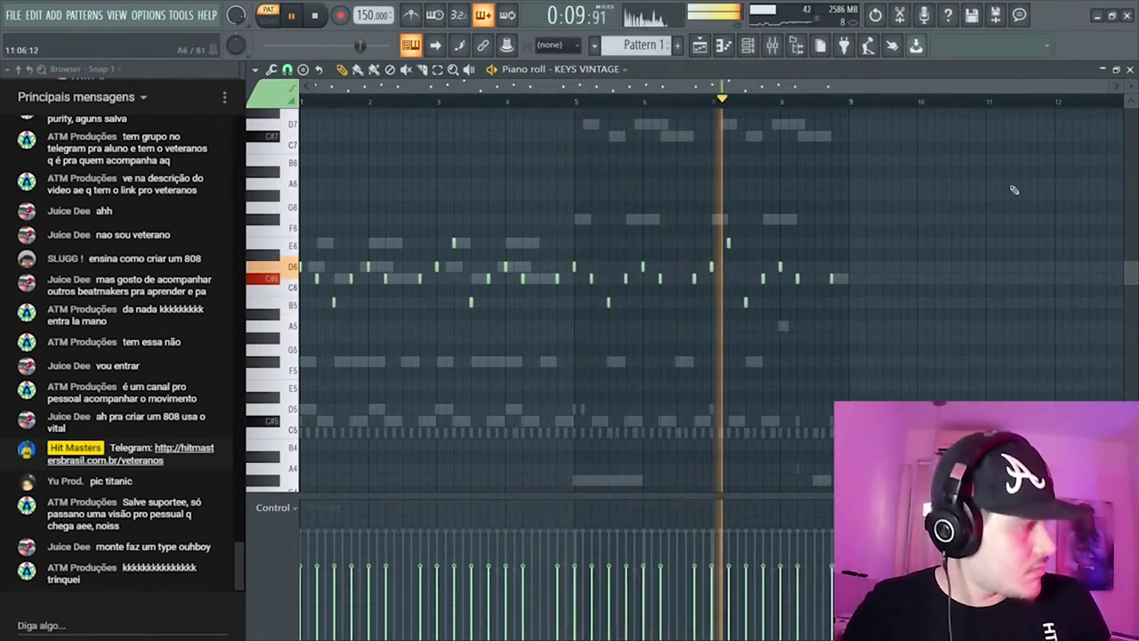
{"action": "left_click_drag", "start_coordinate": [1025, 191], "coordinate": [287, 485]}
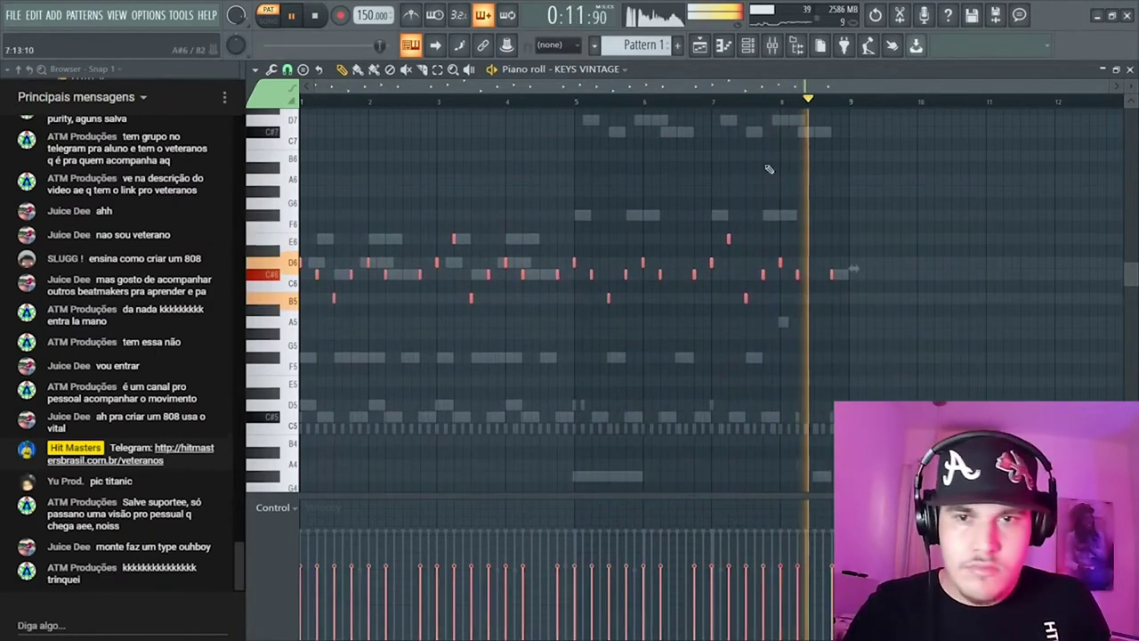
- Load Fruity parametric EQ 2 on the KEYS VINTAGE mixer track with the 20Hz + 18kHz cut preset and raise its high-pass cutoff
{"action": "left_click", "coordinate": [756, 51]}
{"action": "key", "text": "space"}
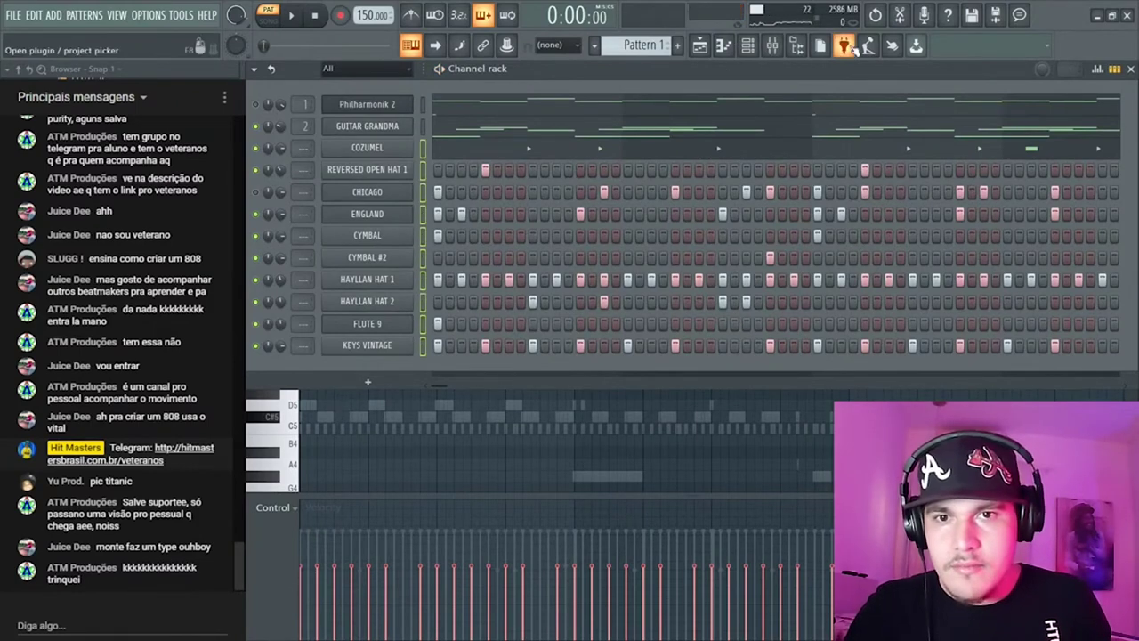
{"action": "left_click", "coordinate": [772, 44]}
{"action": "key", "text": "space"}
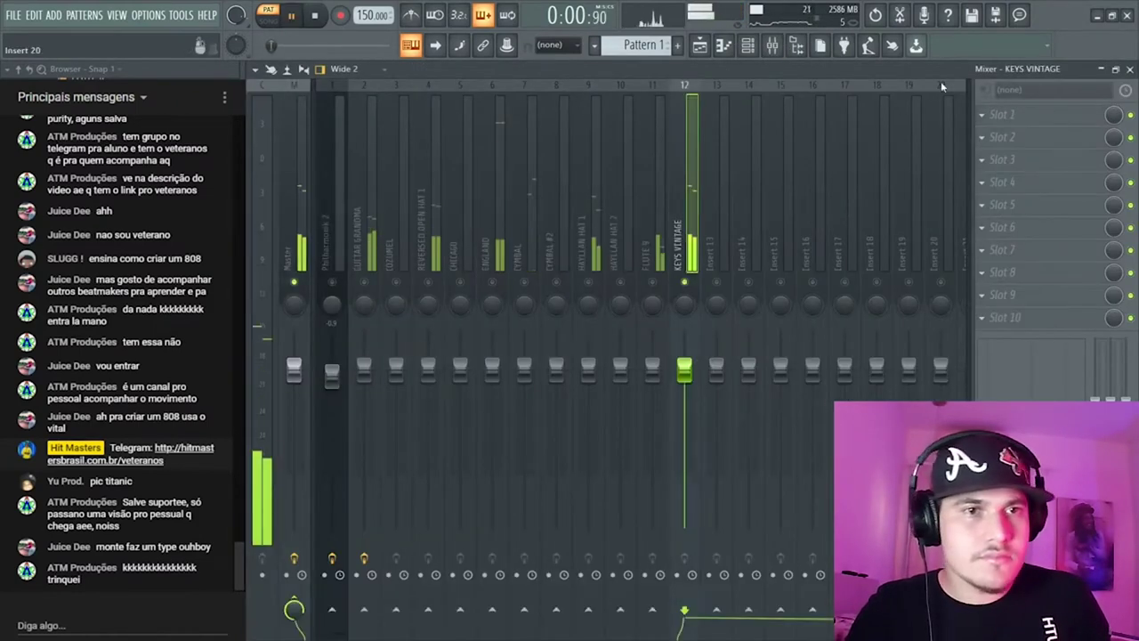
{"action": "left_click", "coordinate": [1006, 115]}
{"action": "left_click", "coordinate": [769, 483]}
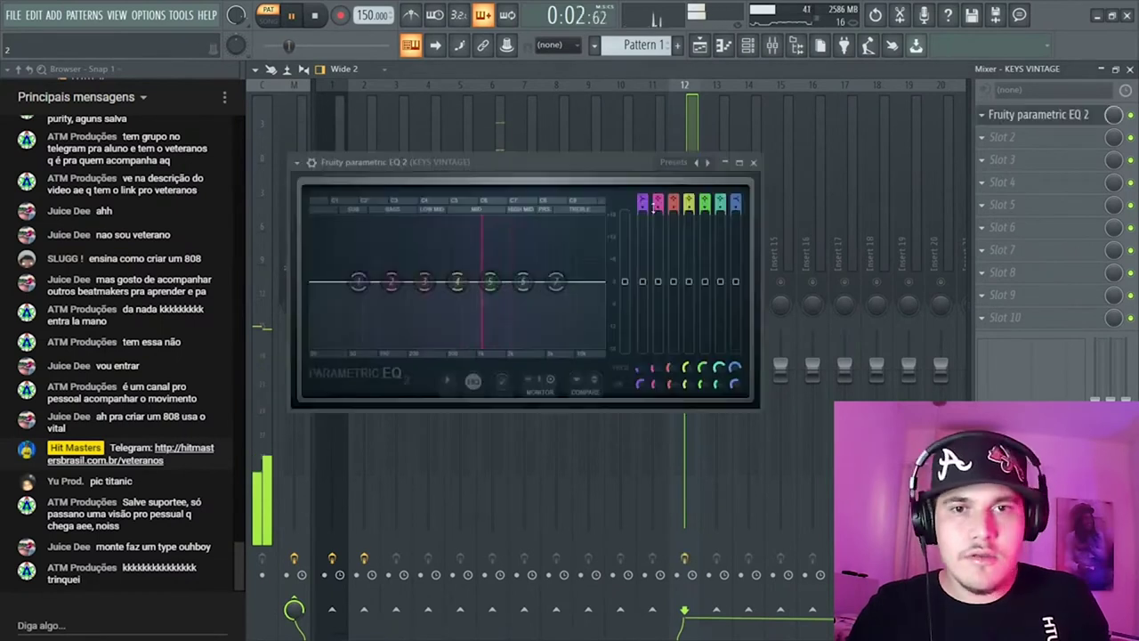
{"action": "left_click", "coordinate": [709, 163]}
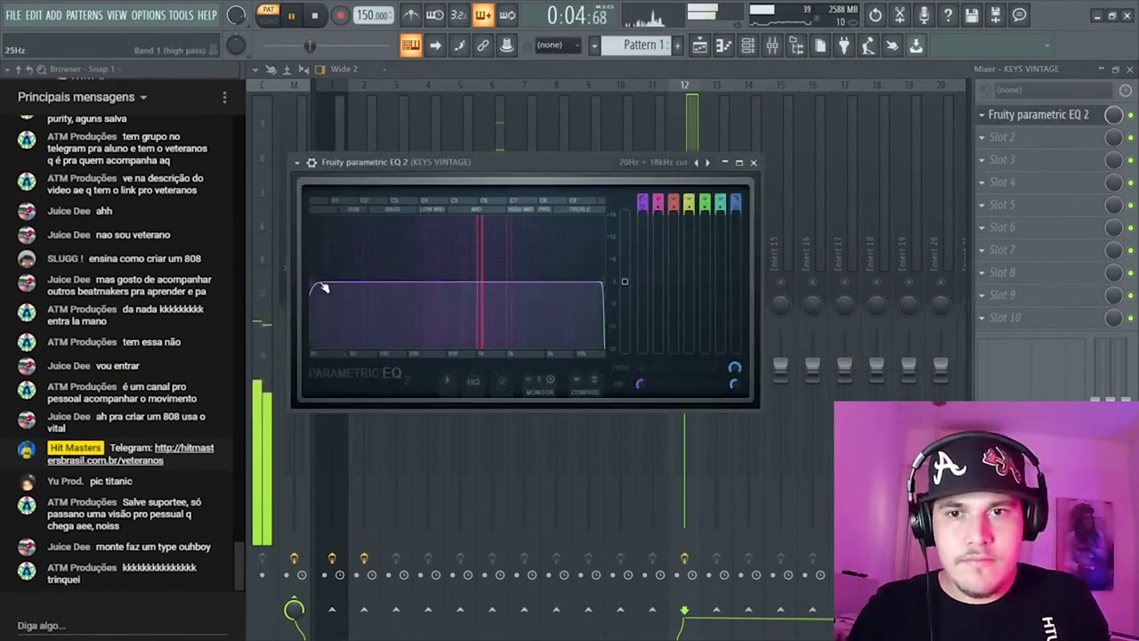
{"action": "left_click_drag", "start_coordinate": [422, 282], "coordinate": [405, 282]}
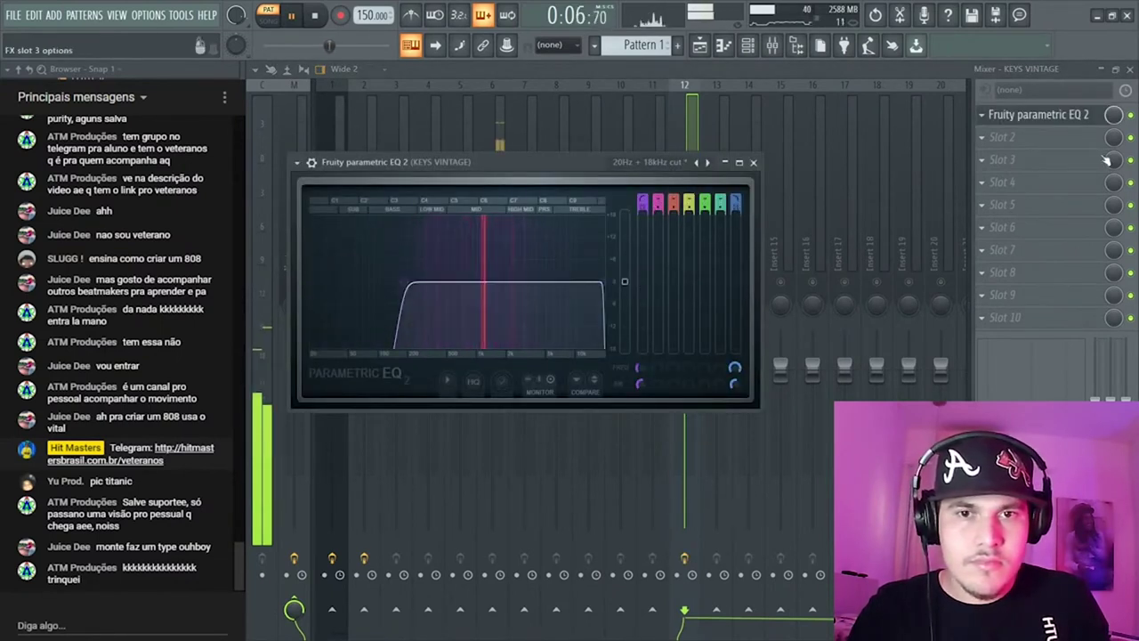
- Add a second Fruity parametric EQ 2 to KEYS VINTAGE and cut band 5 by about 4.5 dB near 1000 Hz
{"action": "left_click", "coordinate": [1028, 139]}
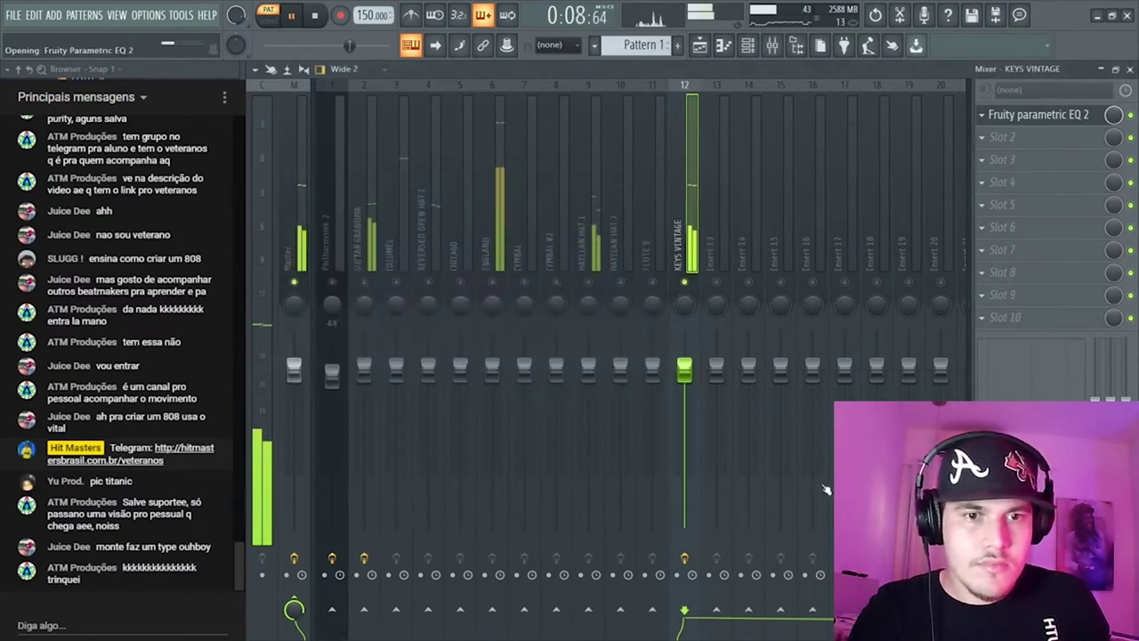
{"action": "left_click", "coordinate": [826, 488]}
{"action": "left_click_drag", "start_coordinate": [508, 300], "coordinate": [501, 258]}
{"action": "key", "text": "space"}
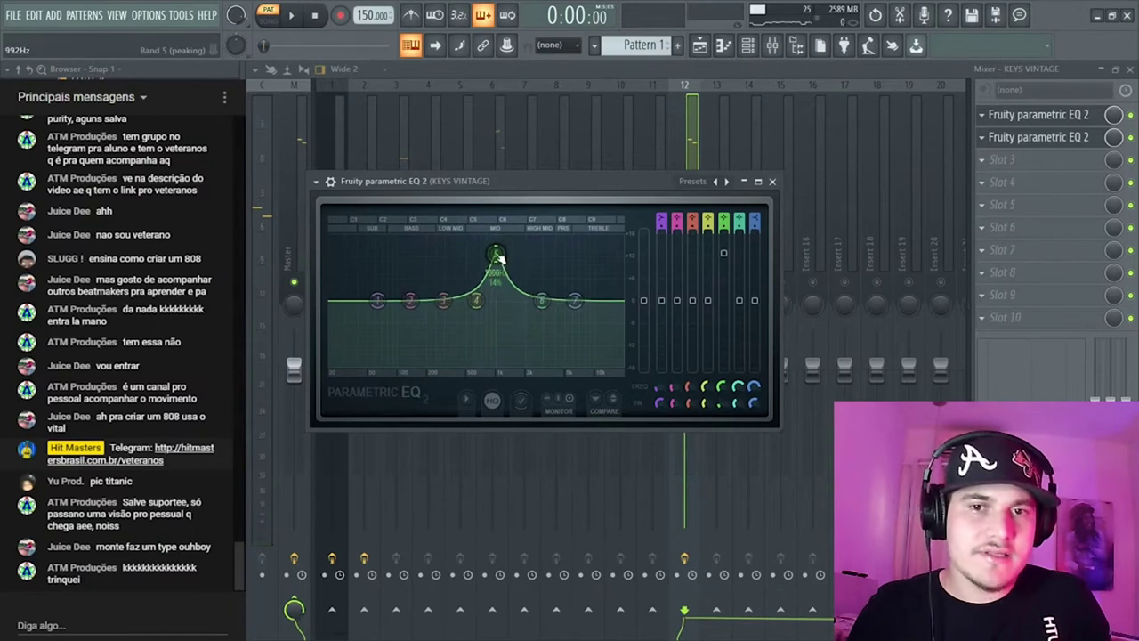
{"action": "left_click_drag", "start_coordinate": [495, 256], "coordinate": [496, 318]}
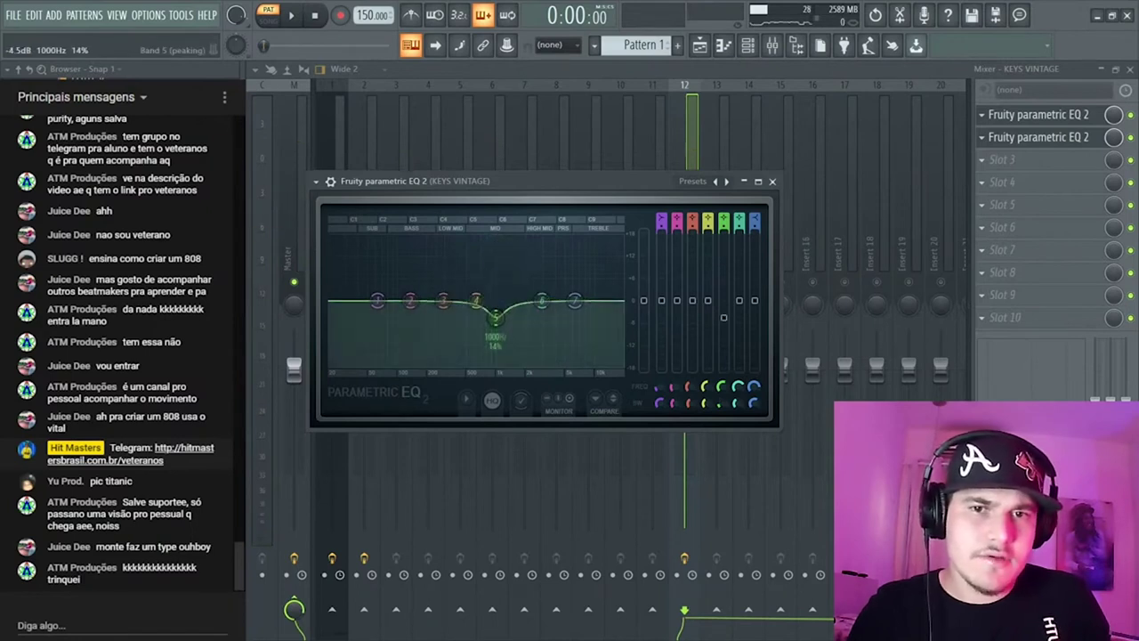
{"action": "key", "text": "space"}
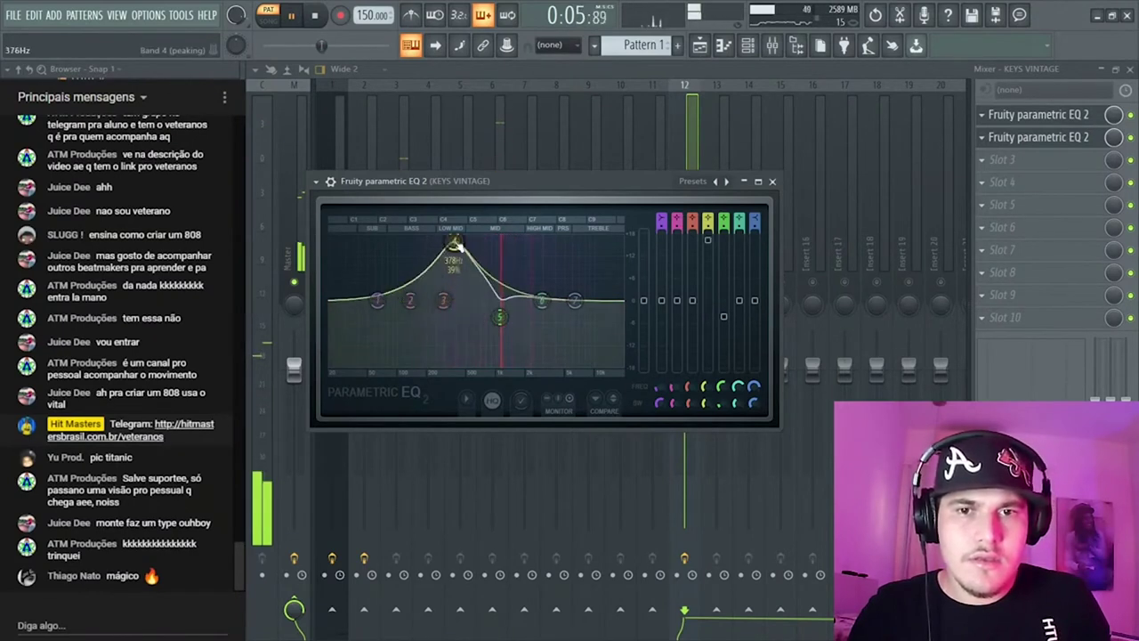
- Cut band 4 by about 5.8 dB near 382 Hz, set the band 1 low shelf to -18 dB around 667 Hz, and close the equalizer
{"action": "left_click_drag", "start_coordinate": [454, 242], "coordinate": [453, 326]}
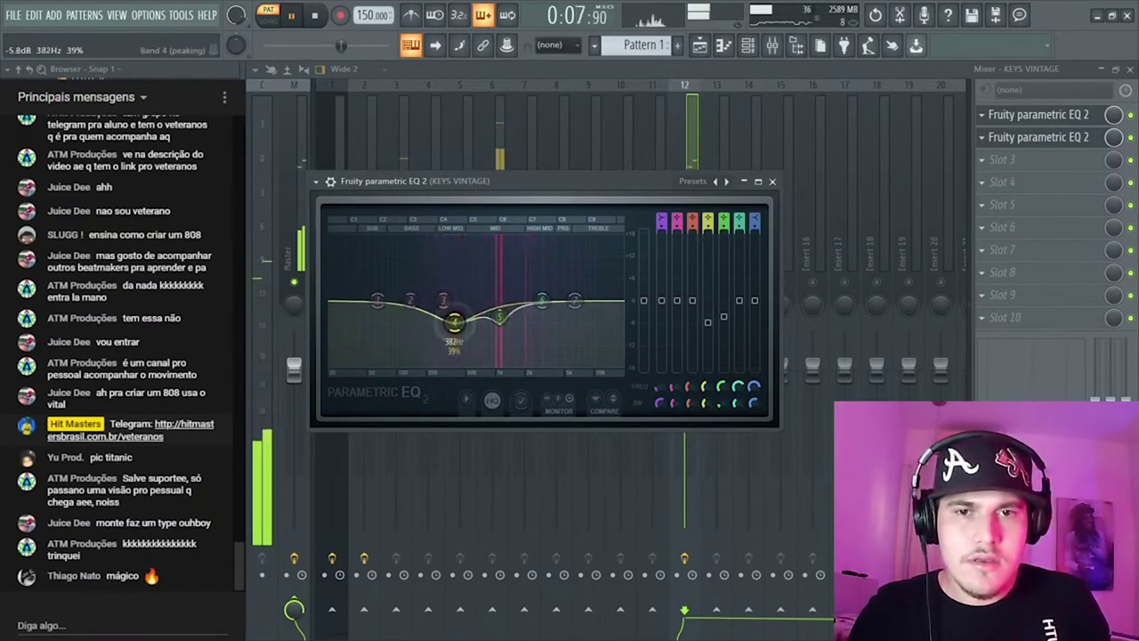
{"action": "left_click_drag", "start_coordinate": [378, 302], "coordinate": [481, 364]}
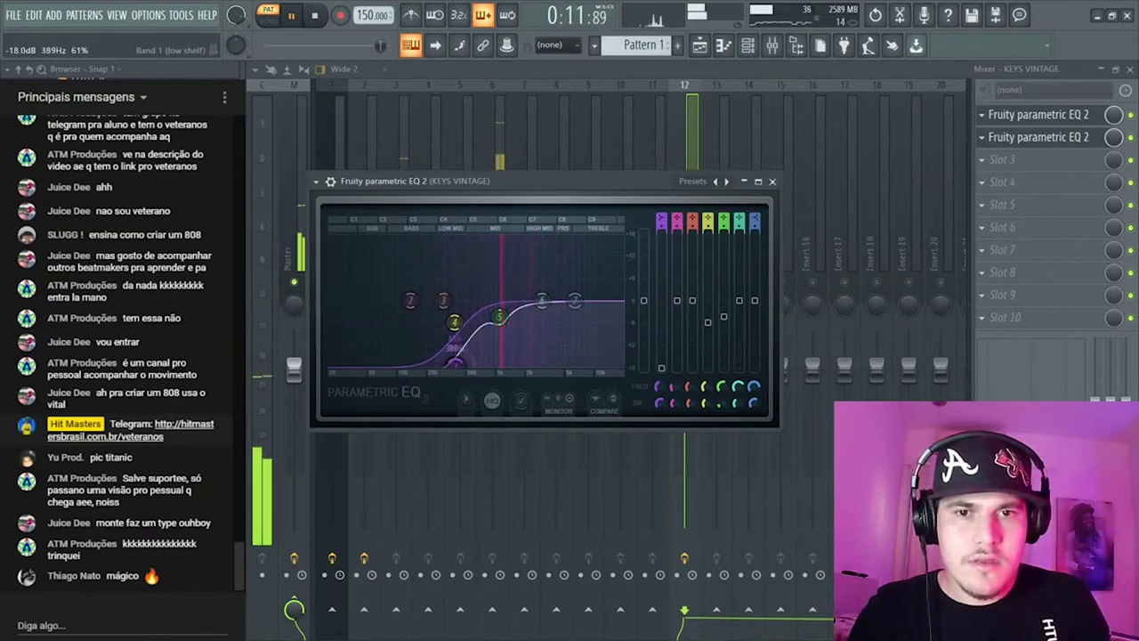
{"action": "left_click_drag", "start_coordinate": [464, 363], "coordinate": [477, 364]}
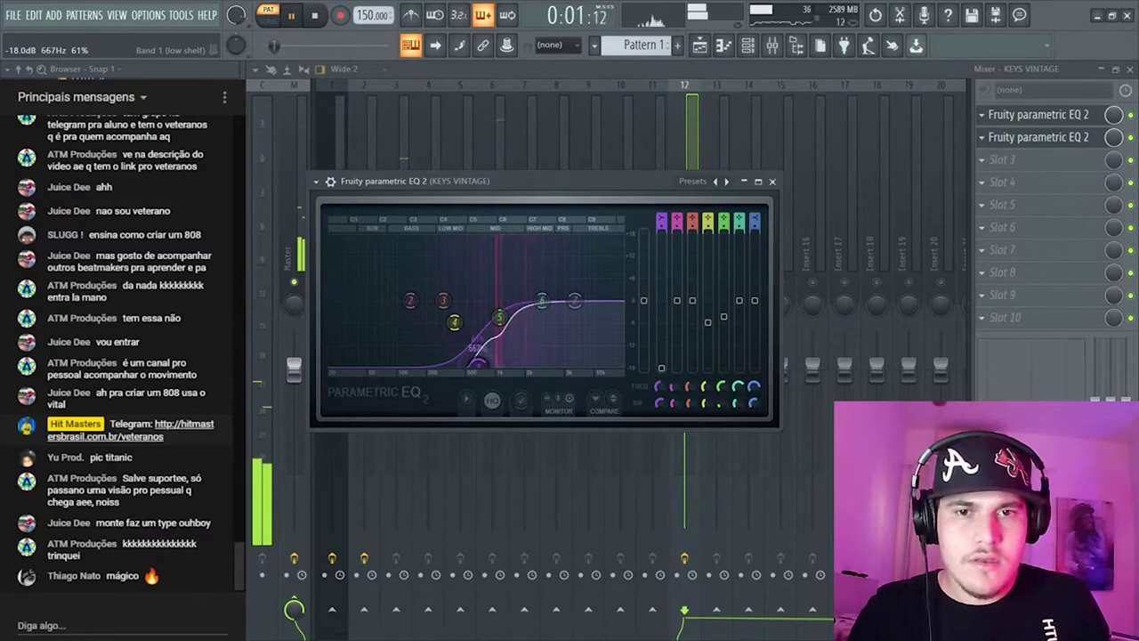
{"action": "left_click", "coordinate": [771, 180]}
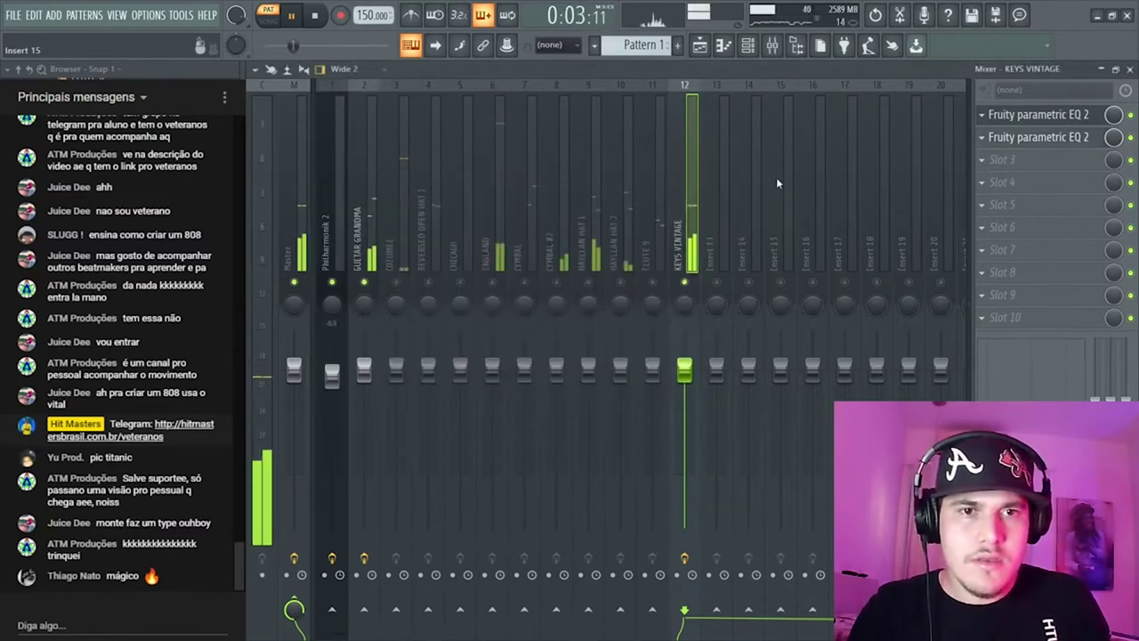
- Unmute the other mixer tracks, including Philharmonik 2, and adjust the KEYS VINTAGE volume against the full beat
{"action": "left_click_drag", "start_coordinate": [667, 293], "coordinate": [390, 285]}
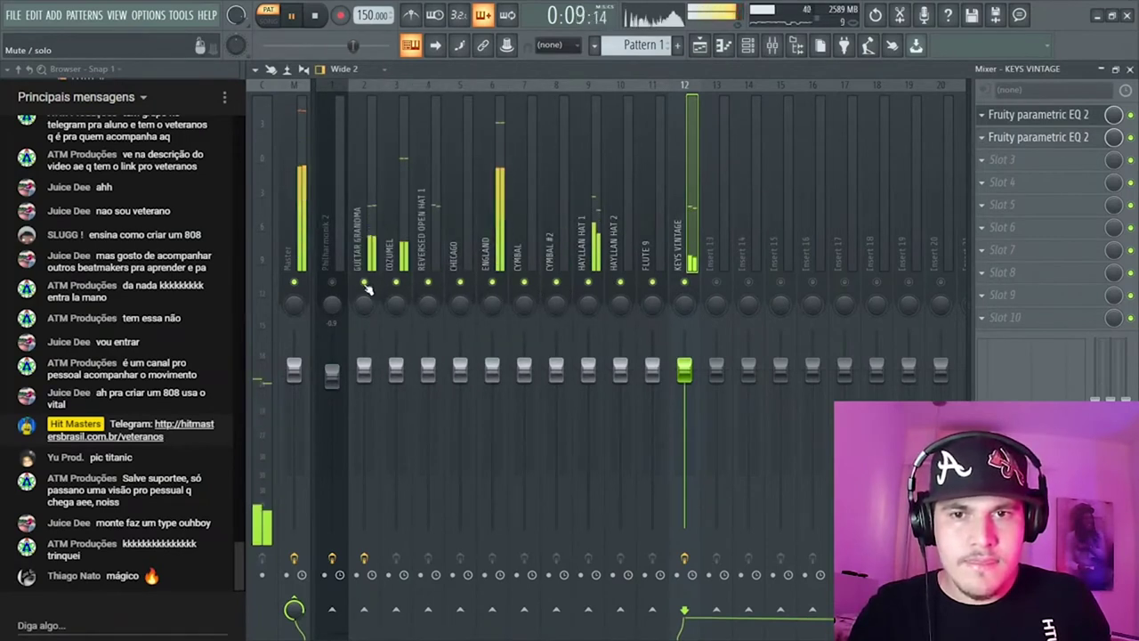
{"action": "left_click", "coordinate": [331, 287]}
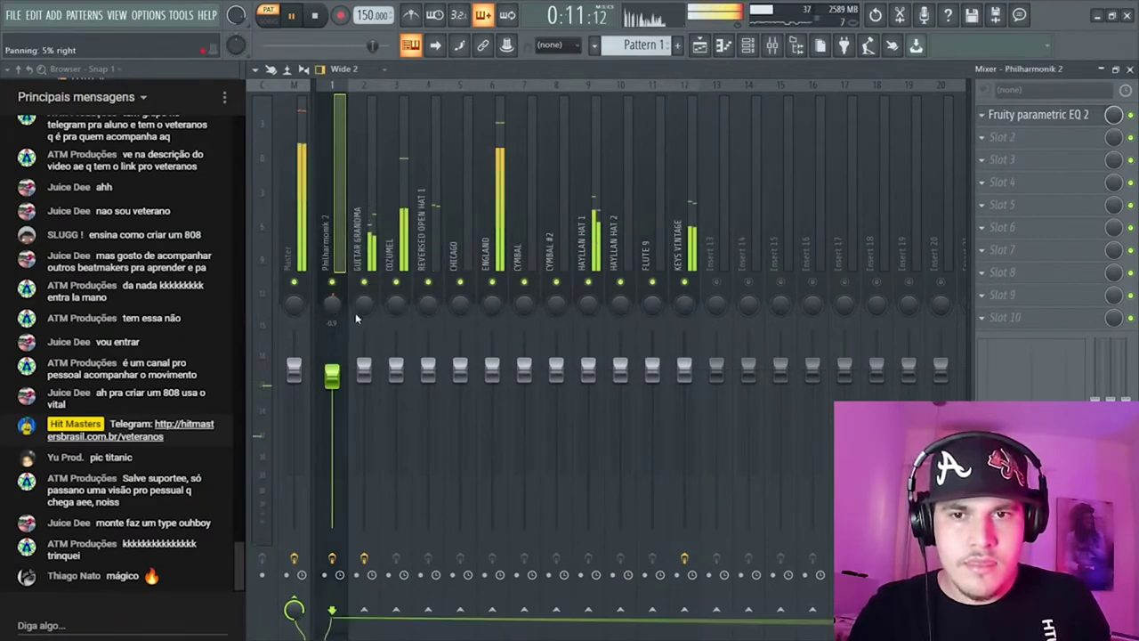
{"action": "left_click_drag", "start_coordinate": [685, 369], "coordinate": [685, 407]}
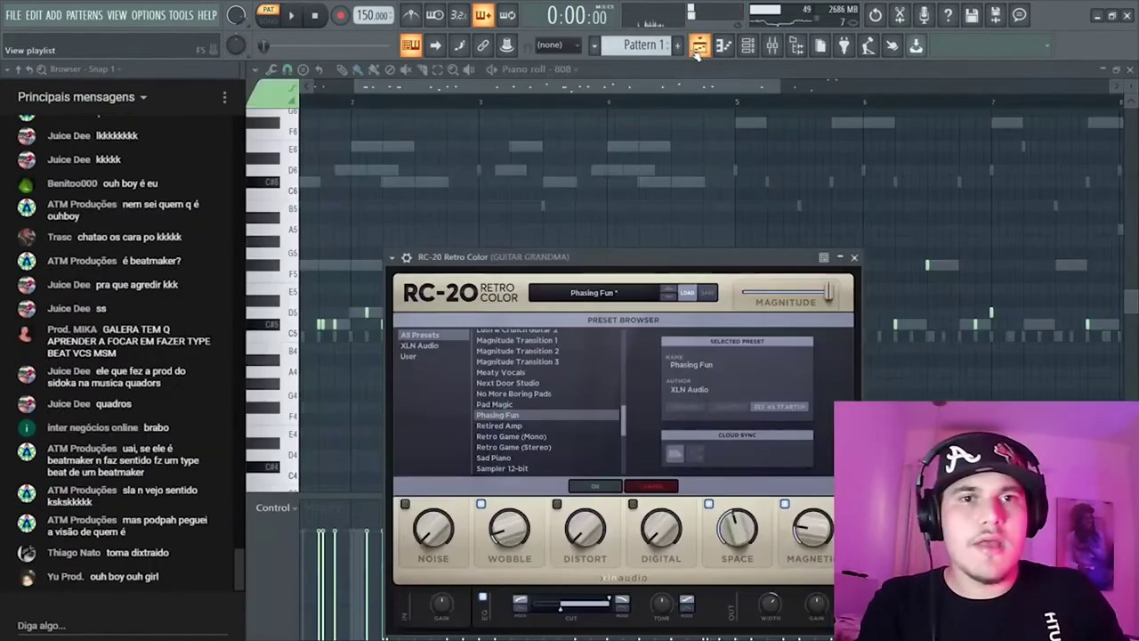
- Clear the open windows, show the playlist and move the KEYS VINTAGE track directly below GUITAR GRANDMA
{"action": "left_click", "coordinate": [699, 46]}
{"action": "key", "text": "F12"}
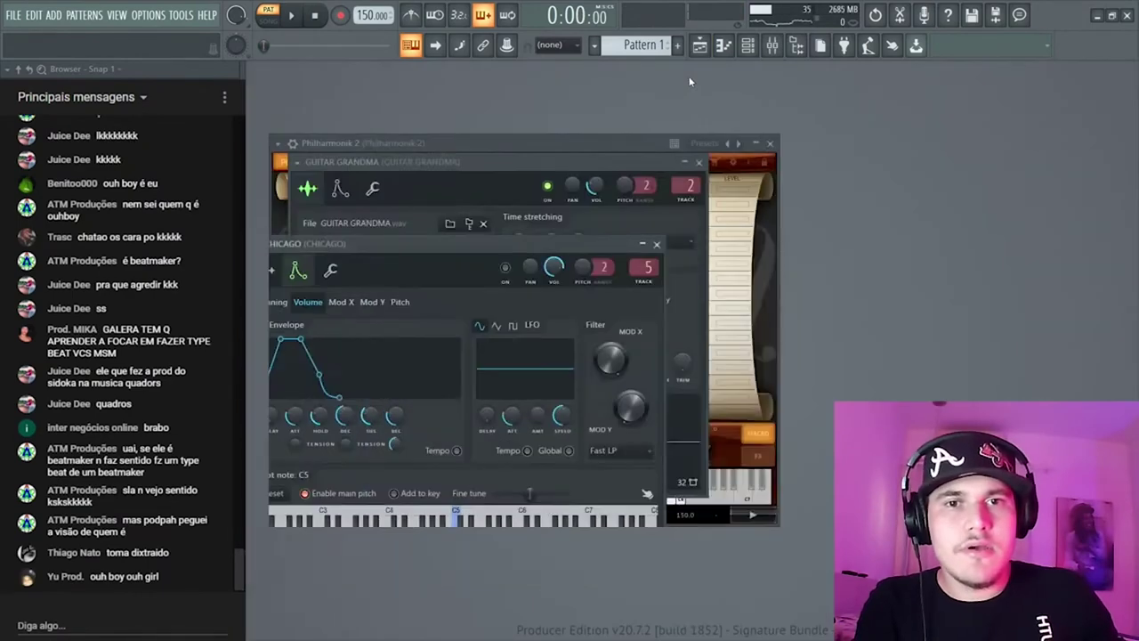
{"action": "key", "text": "F5"}
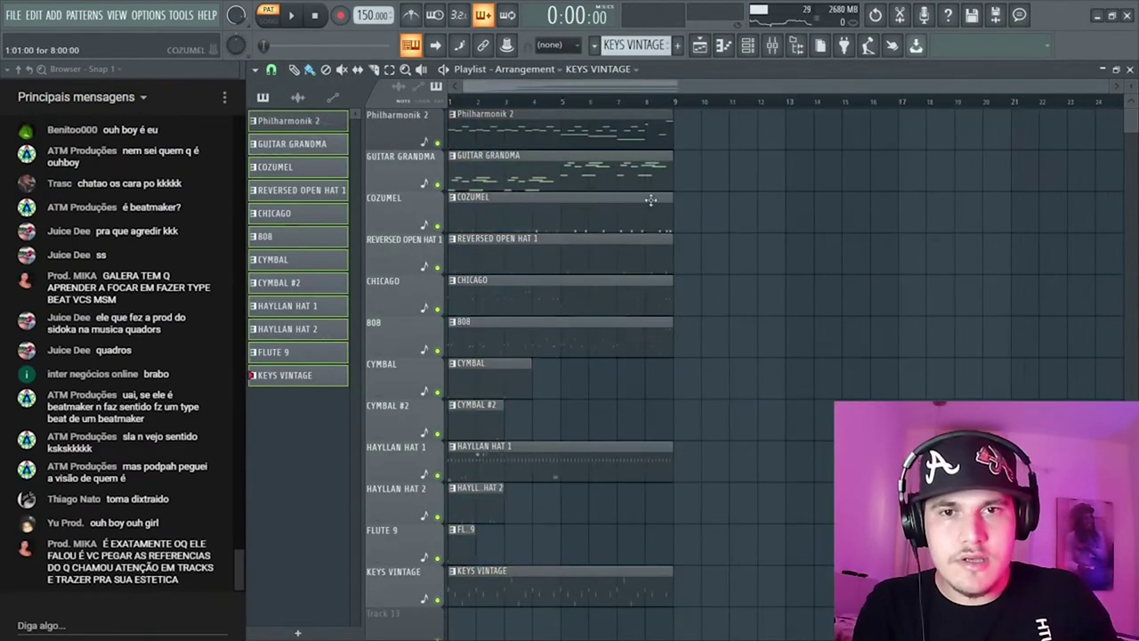
{"action": "left_click_drag", "start_coordinate": [585, 111], "coordinate": [532, 169]}
{"action": "left_click_drag", "start_coordinate": [416, 583], "coordinate": [402, 257]}
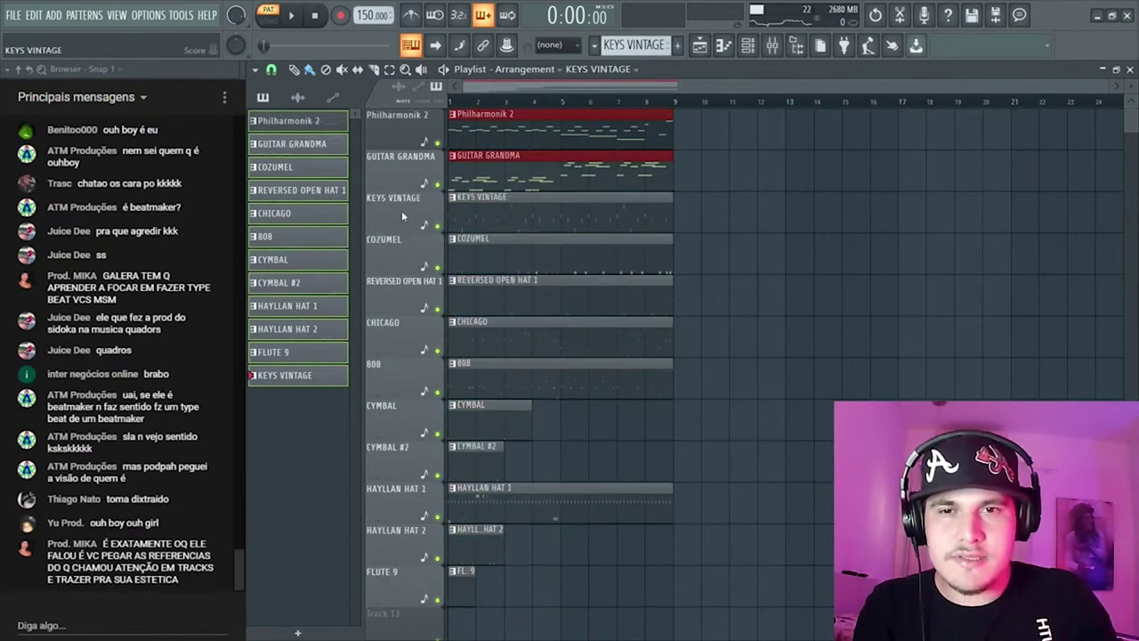
{"action": "left_click", "coordinate": [720, 192]}
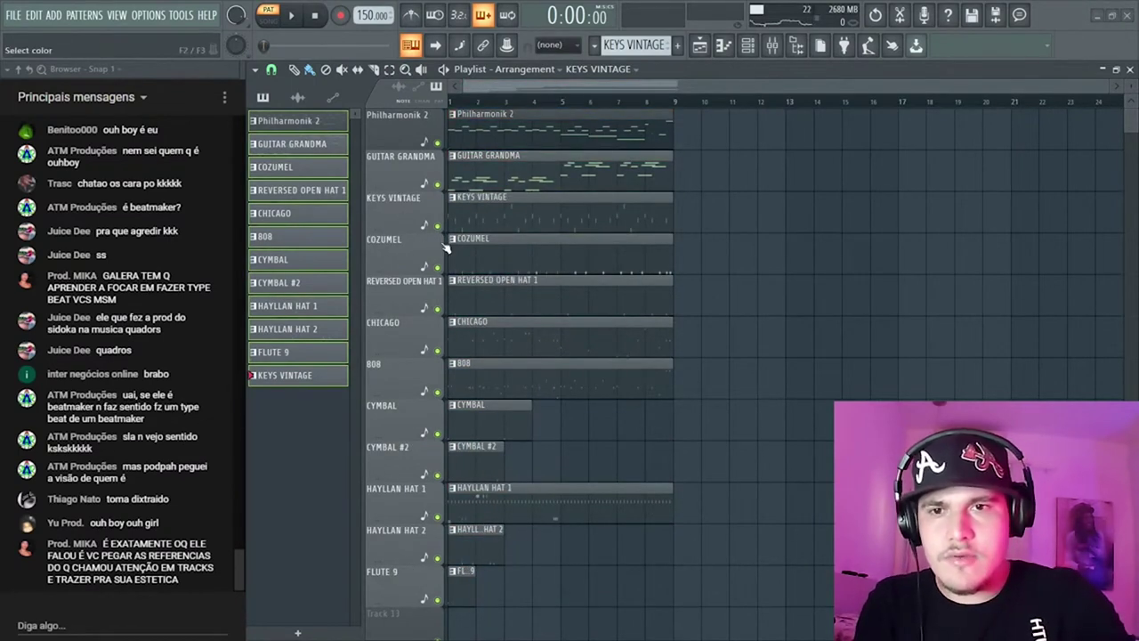
- Reorder the playlist tracks with CHICAGO and 808 directly below KEYS VINTAGE and HAYLLAN HAT 1 directly above CYMBAL
{"action": "left_click_drag", "start_coordinate": [405, 293], "coordinate": [405, 252]}
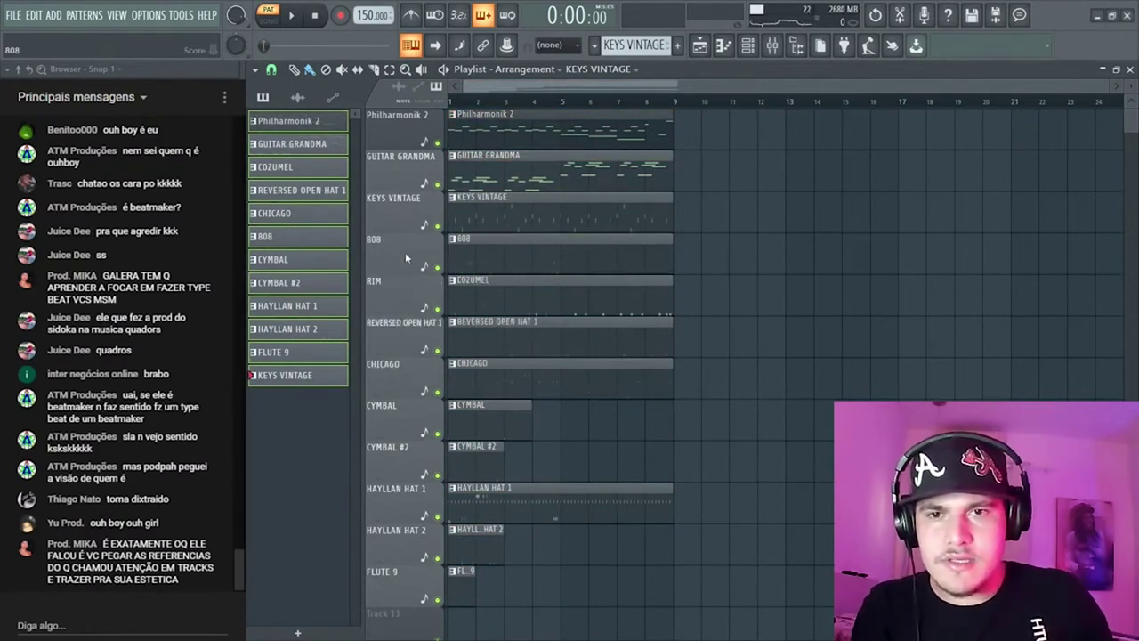
{"action": "left_click_drag", "start_coordinate": [406, 504], "coordinate": [407, 423]}
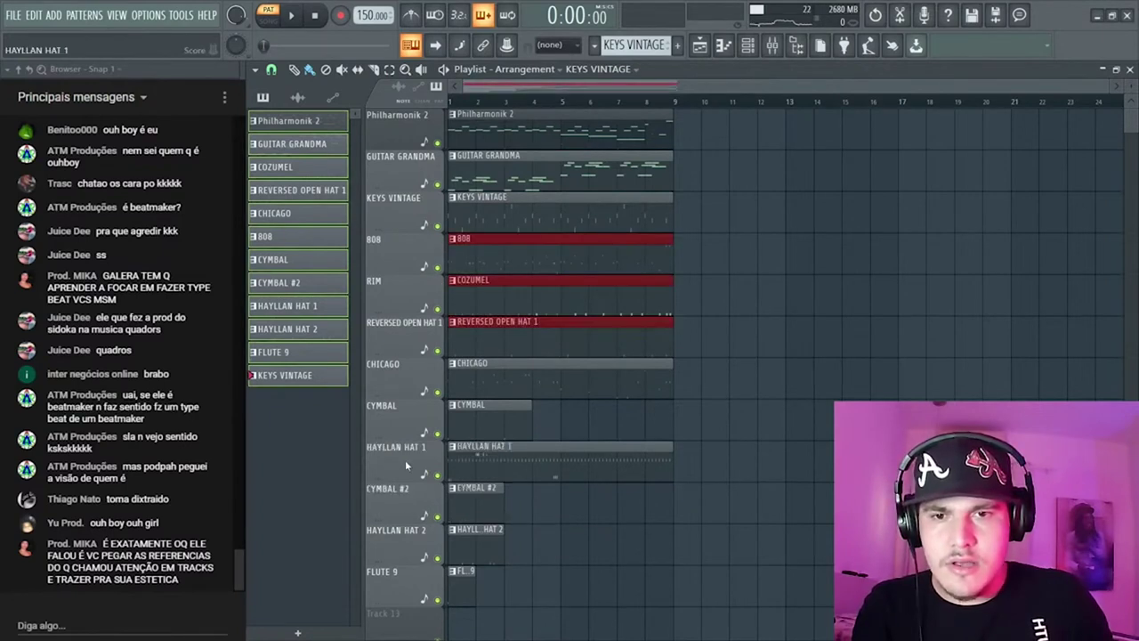
{"action": "left_click_drag", "start_coordinate": [418, 383], "coordinate": [418, 259]}
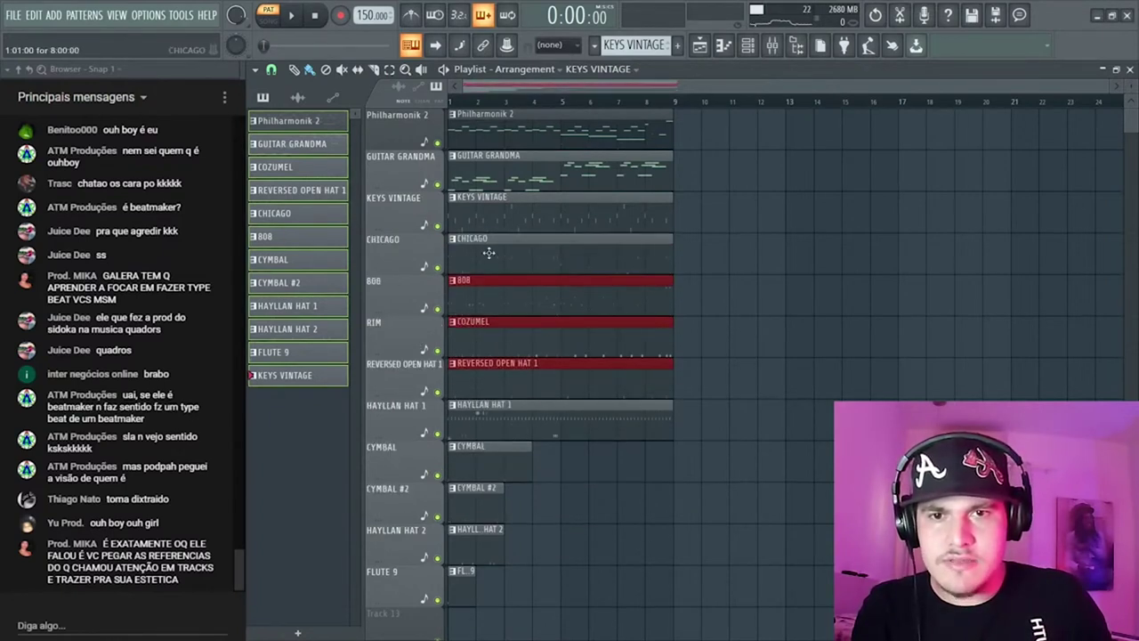
{"action": "left_click", "coordinate": [647, 548]}
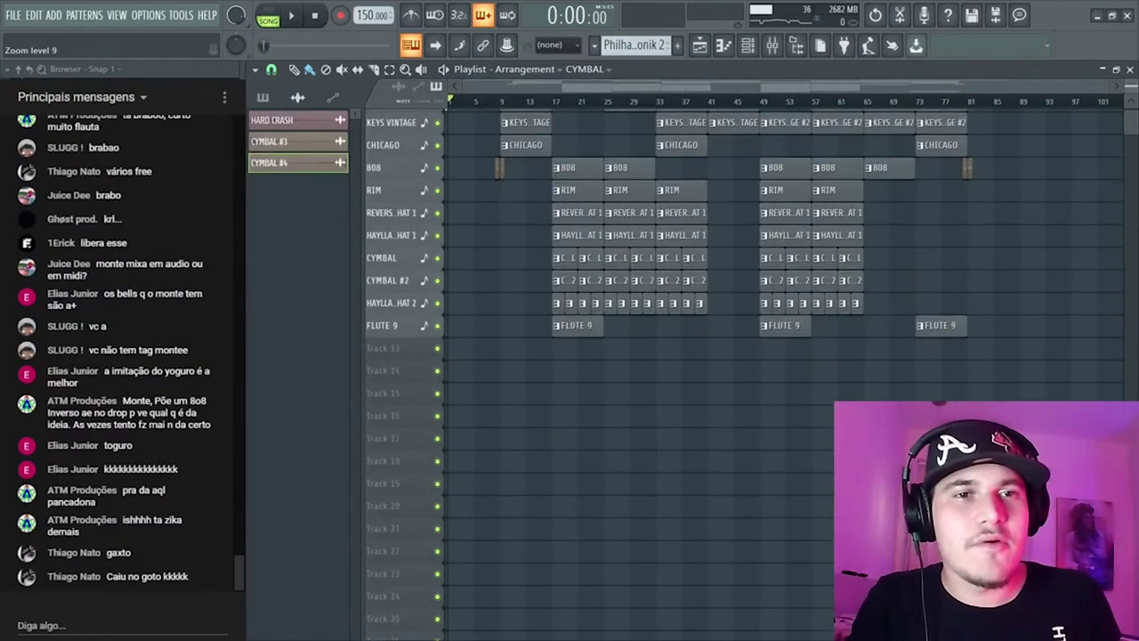
- Set the AX Mix of the Master's Aphex Vintage Exciter to about 4.76 and raise the ENGLAND mixer track's volume slightly
{"action": "scroll", "coordinate": [1038, 171], "scroll_direction": "up", "scroll_amount": 2}
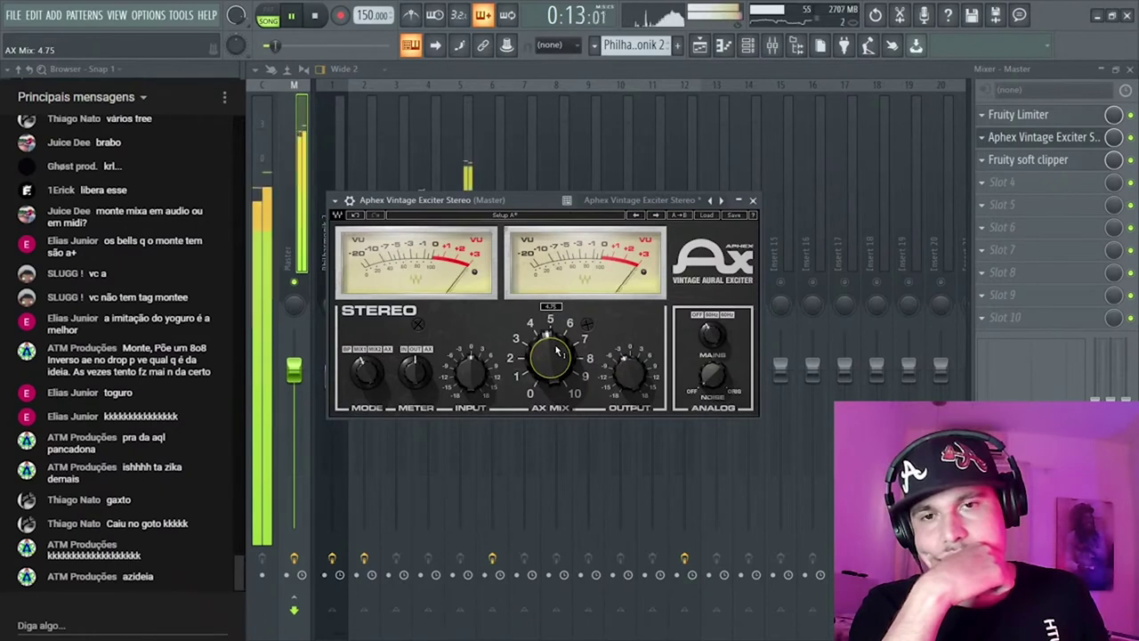
{"action": "left_click_drag", "start_coordinate": [556, 350], "coordinate": [556, 362]}
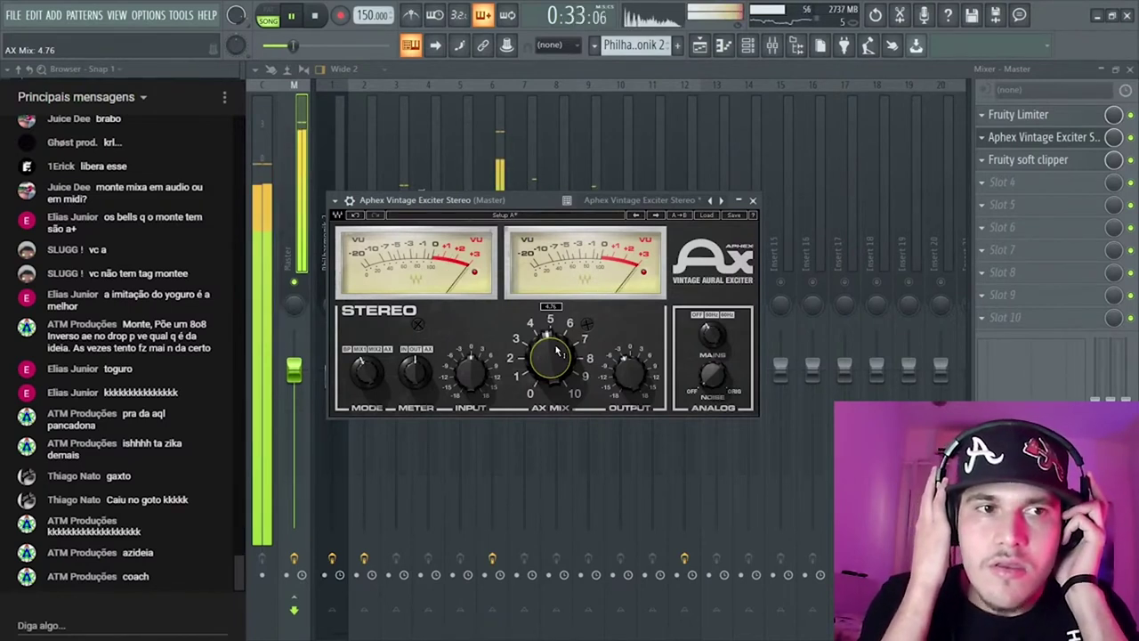
{"action": "left_click", "coordinate": [491, 147]}
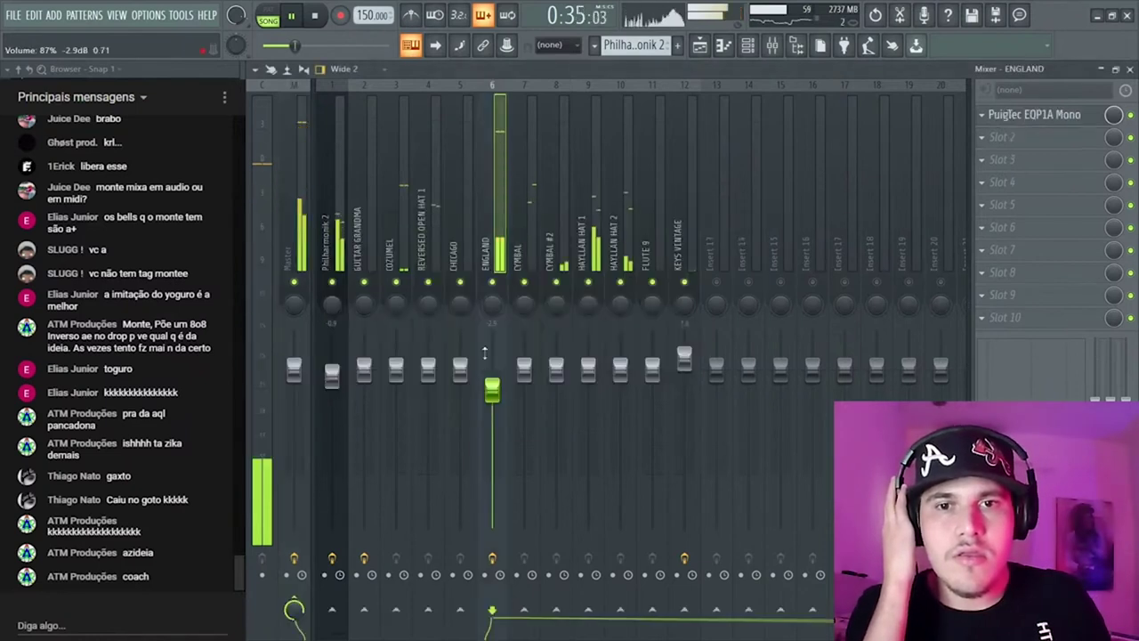
{"action": "left_click_drag", "start_coordinate": [491, 388], "coordinate": [496, 379]}
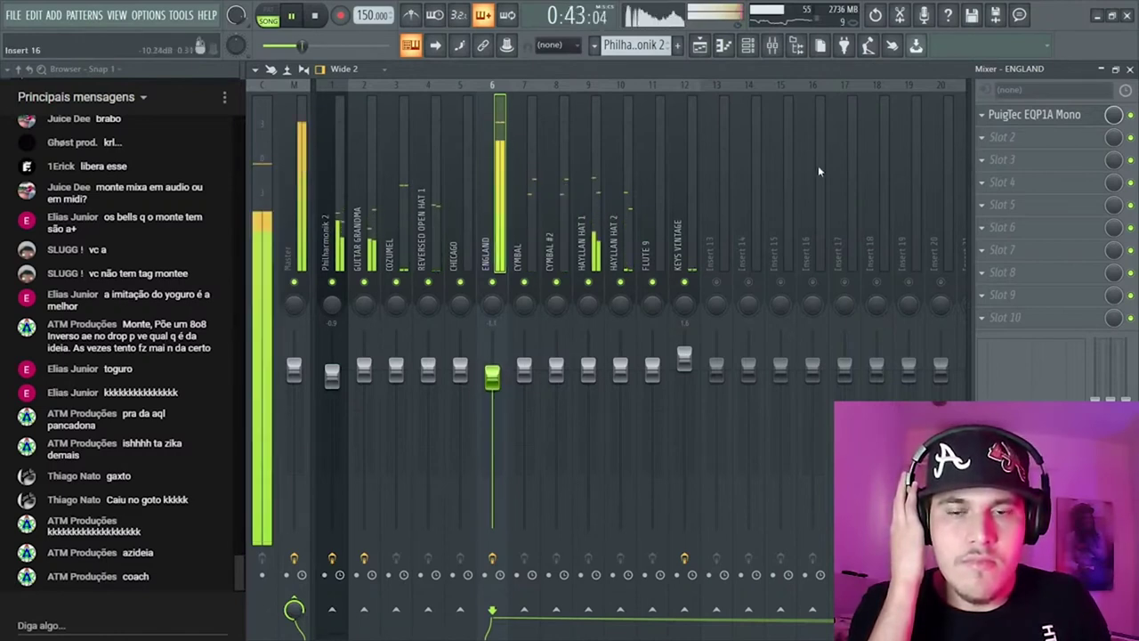